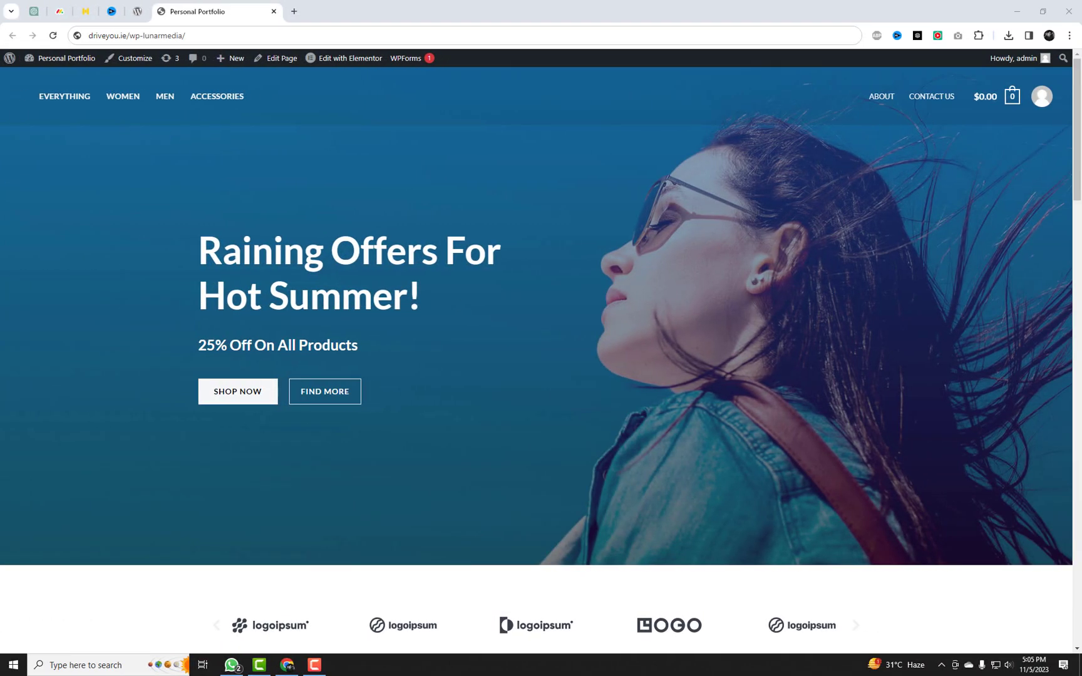
scroll(541, 338, "down", 5)
scroll(541, 339, "down", 5)
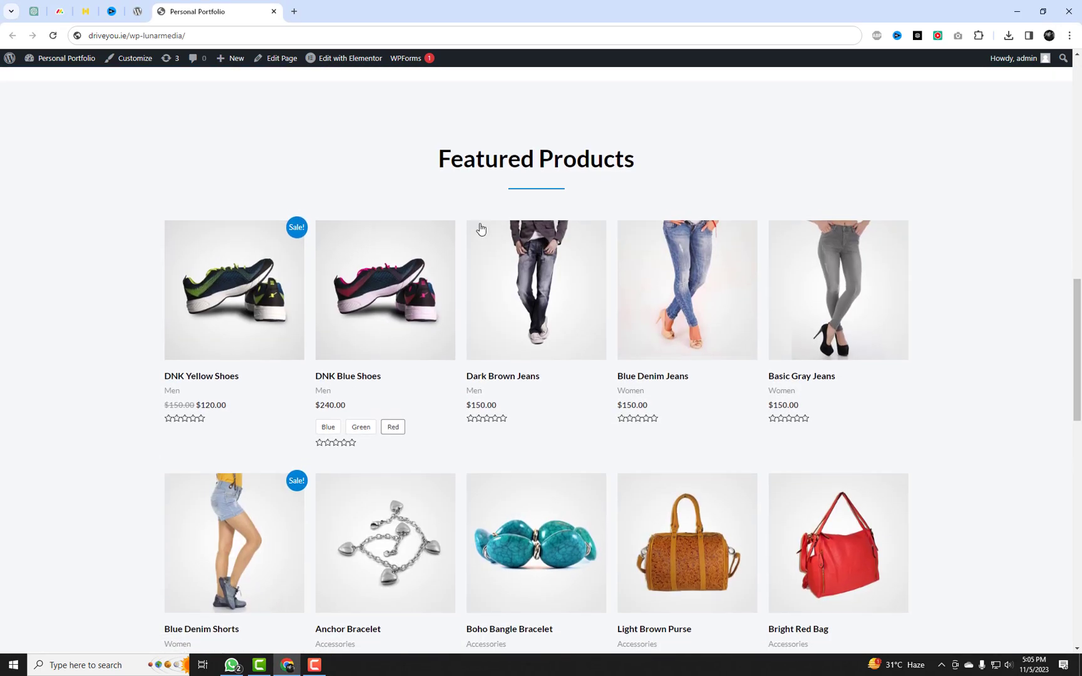
left_click_drag(437, 159, 655, 169)
Browse the storefront to the Women category page and focus its sidebar Search products box.
left_click(759, 160)
left_click_drag(1078, 408, 1078, 84)
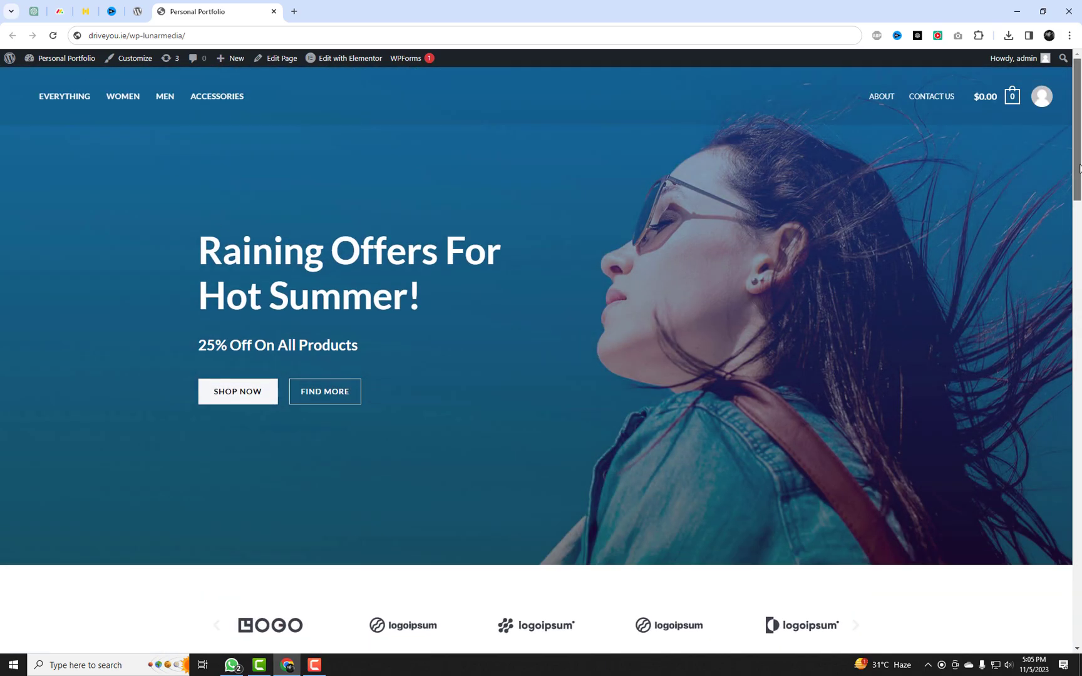
left_click(135, 100)
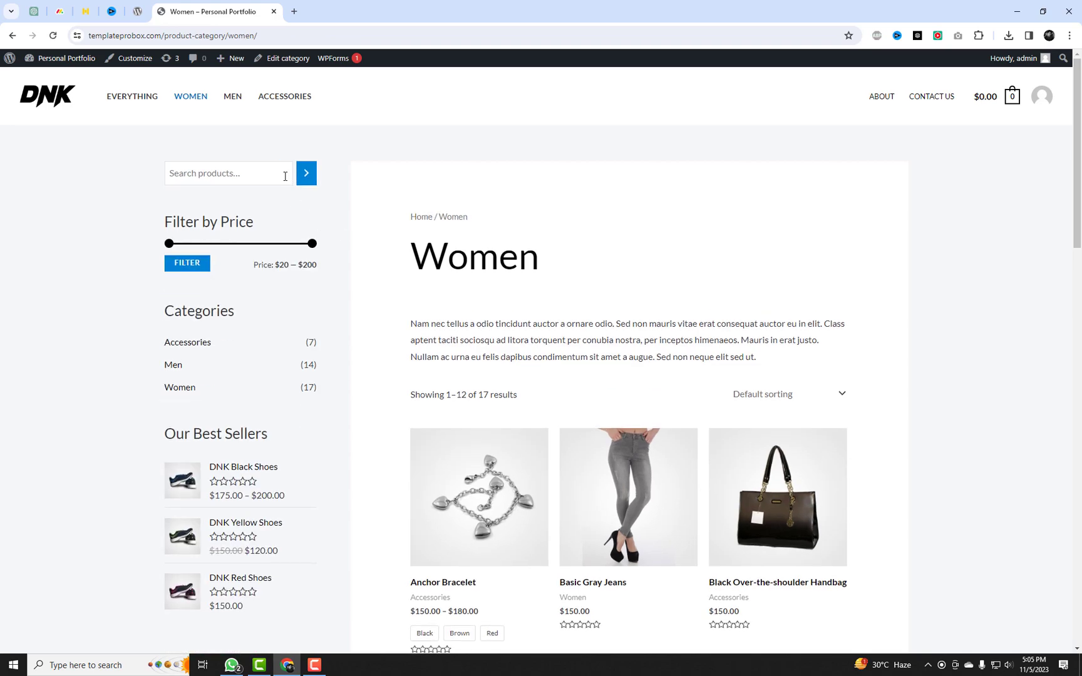
left_click(285, 176)
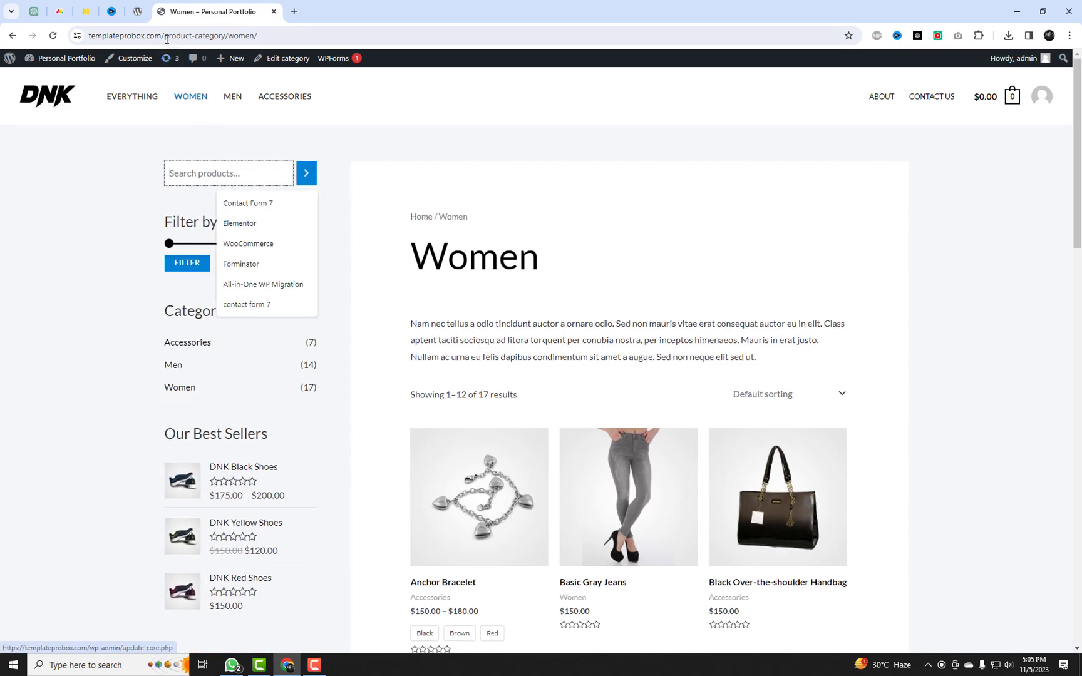
Go to the site's /wp-admin dashboard and reach Plugins > Add New.
left_click_drag(188, 35, 284, 34)
type("wp-admin/")
key("Return")
mouse_move(34, 476)
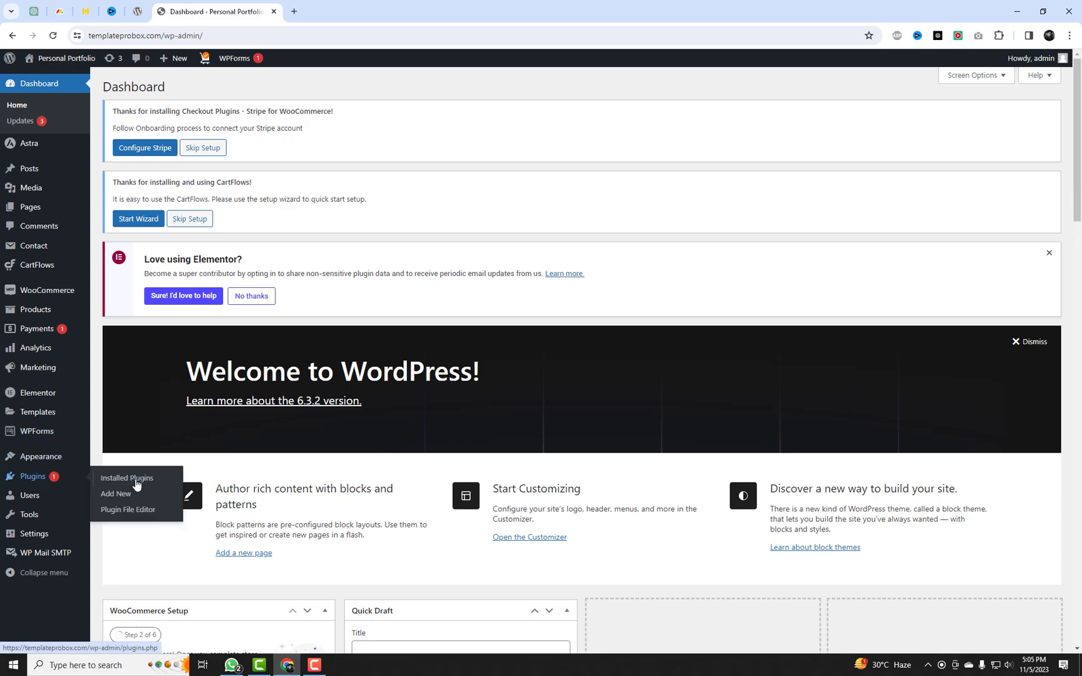
left_click(137, 479)
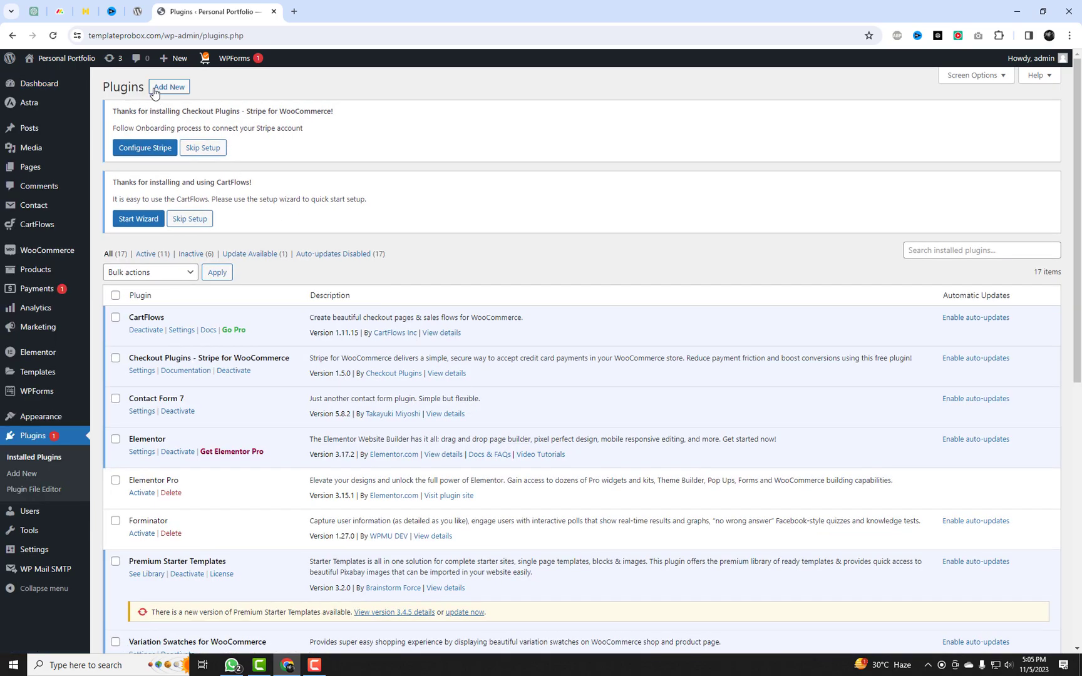
left_click(168, 87)
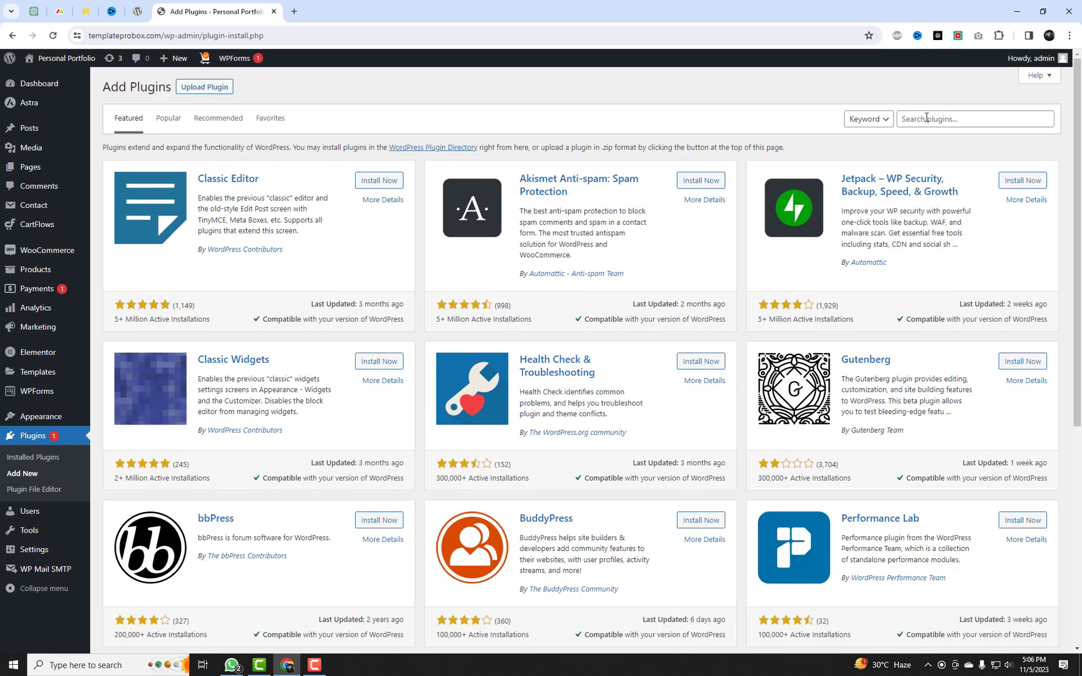
Search the plugin directory for 'Ivory Search', install it and activate it.
left_click(927, 118)
type("Ivory Search")
left_click(997, 180)
key("Return")
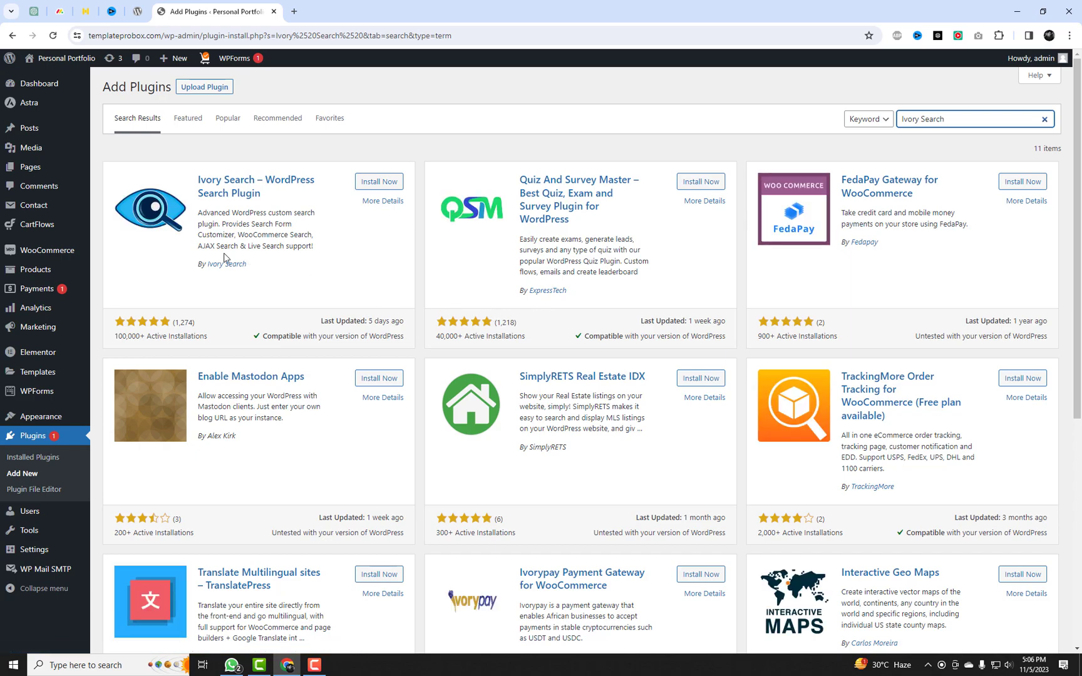
left_click(378, 182)
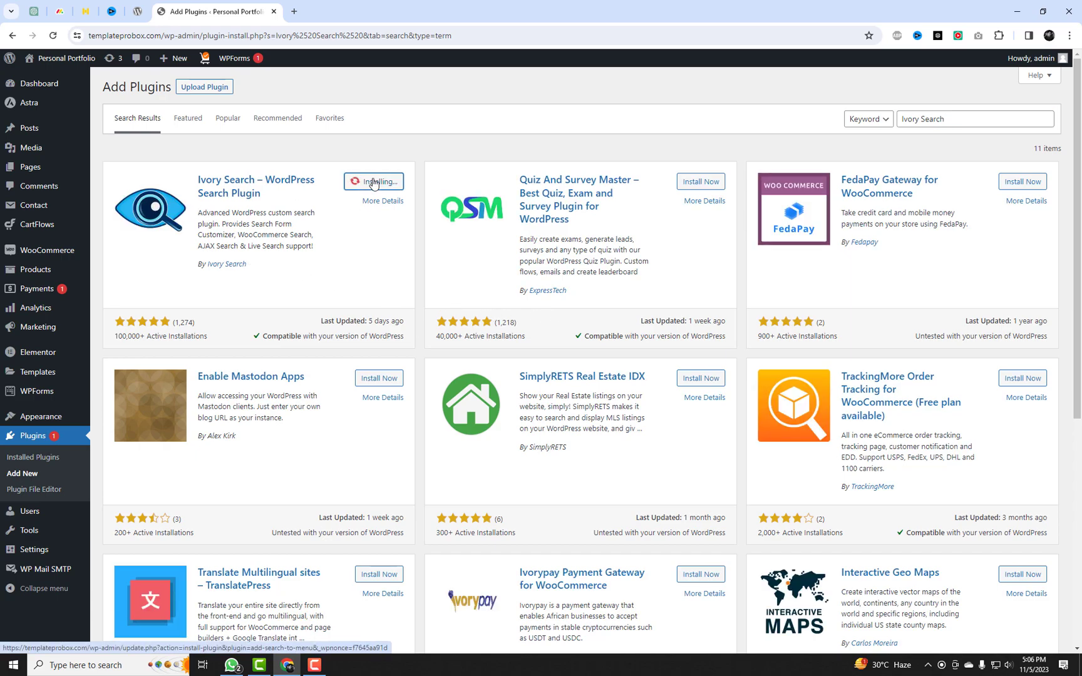
left_click(379, 186)
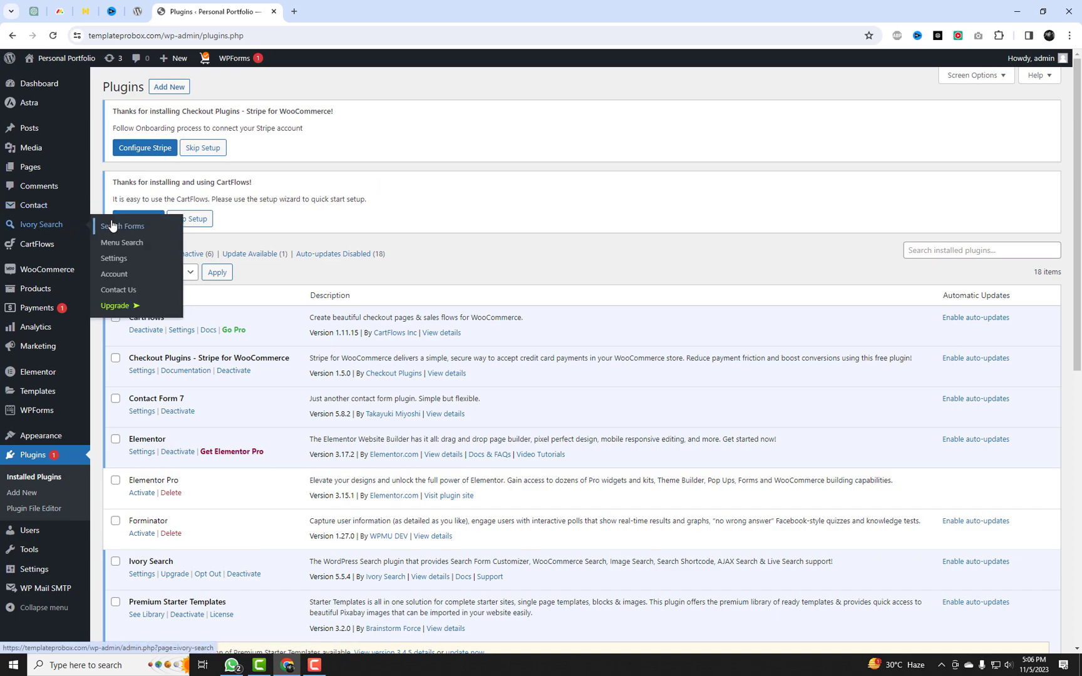
View the Ivory Search forms list, dismissing the tip and checking the WooCommerce form's shortcode.
mouse_move(42, 224)
left_click(128, 227)
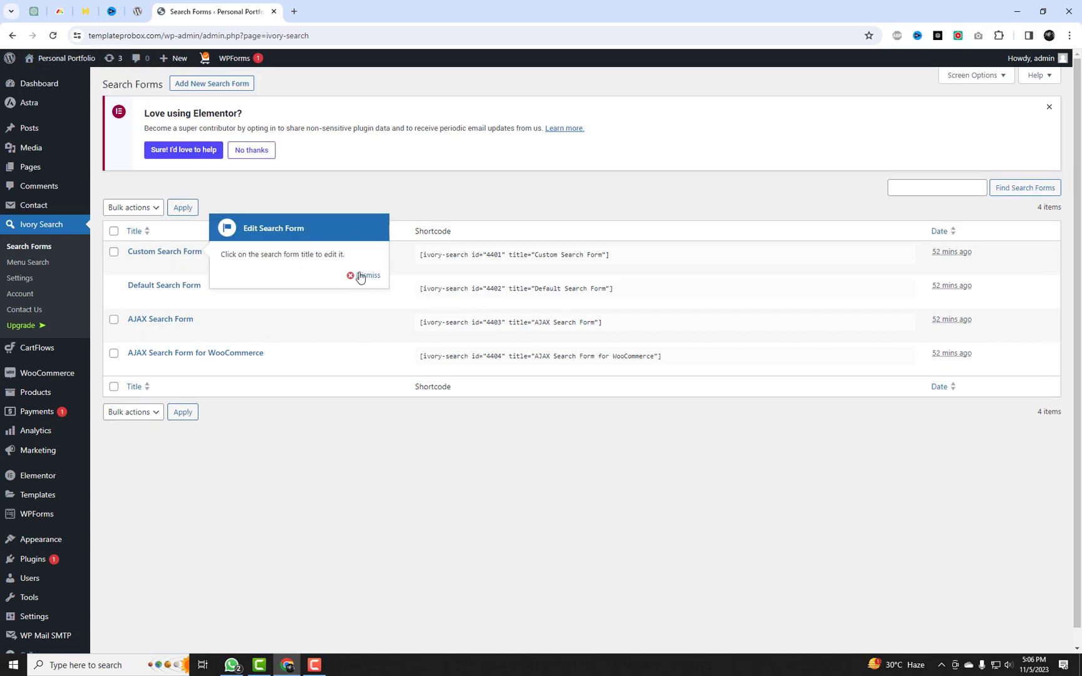
left_click(366, 277)
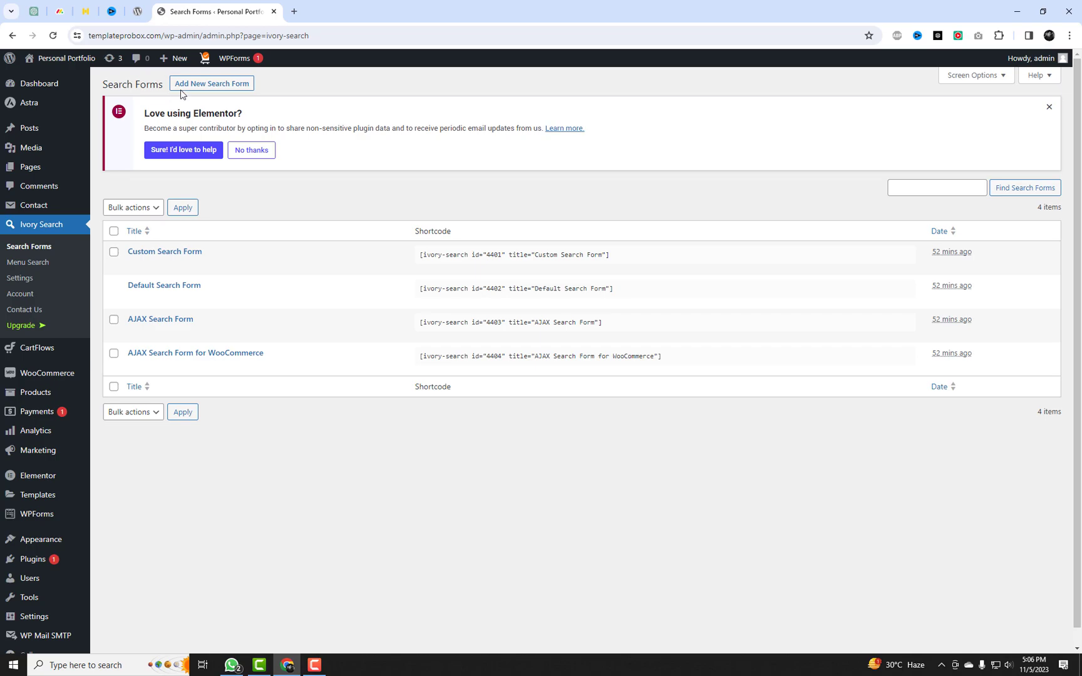
mouse_move(535, 354)
left_click(693, 356)
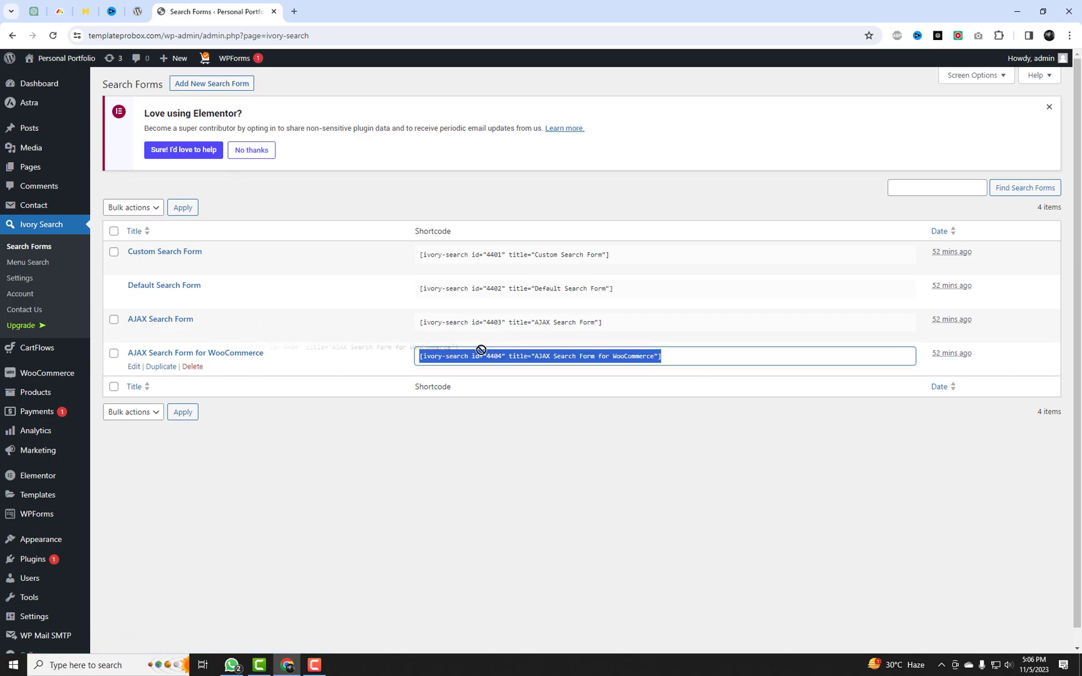
left_click(613, 429)
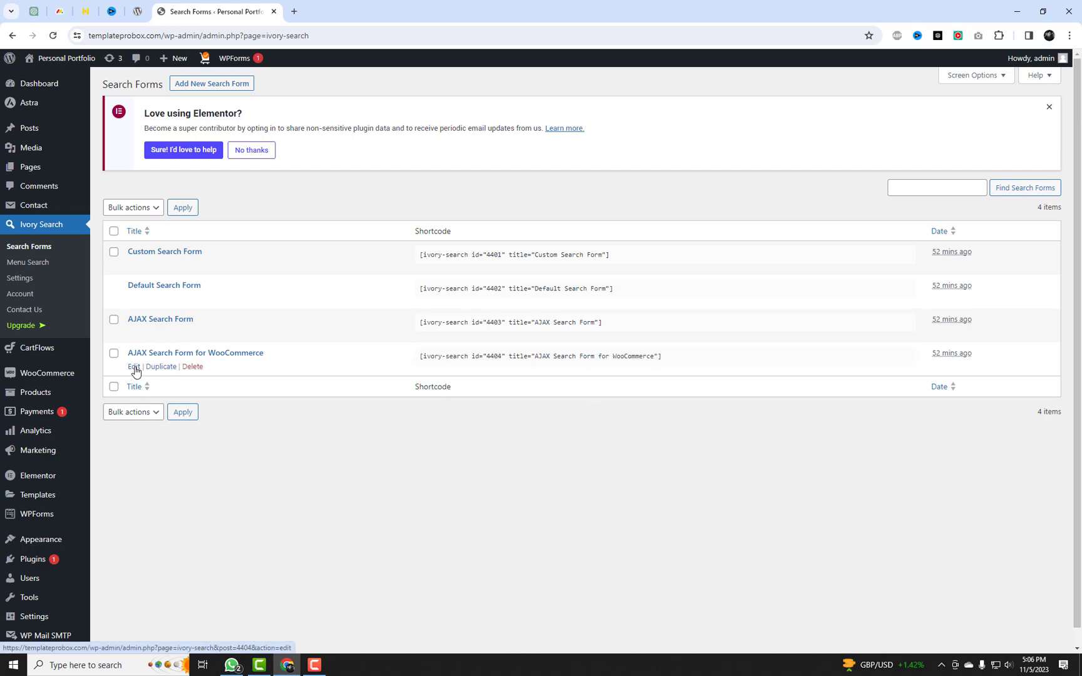
Edit the AJAX Search Form for WooCommerce and expand Post Types, keeping Products as the searched type.
left_click(135, 367)
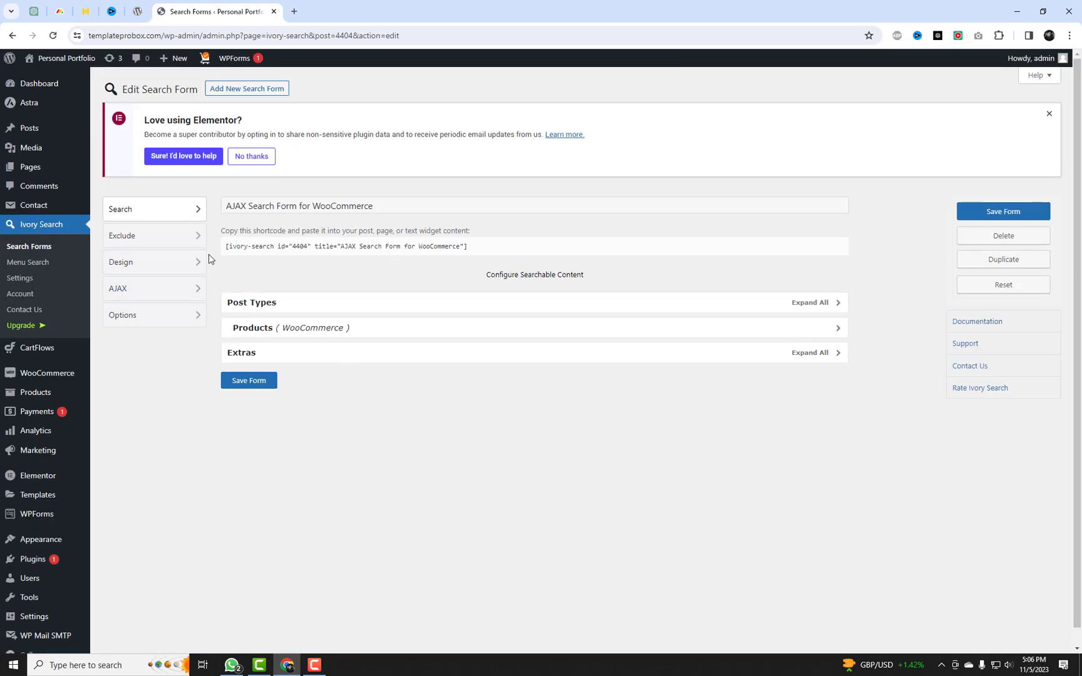
left_click(224, 245)
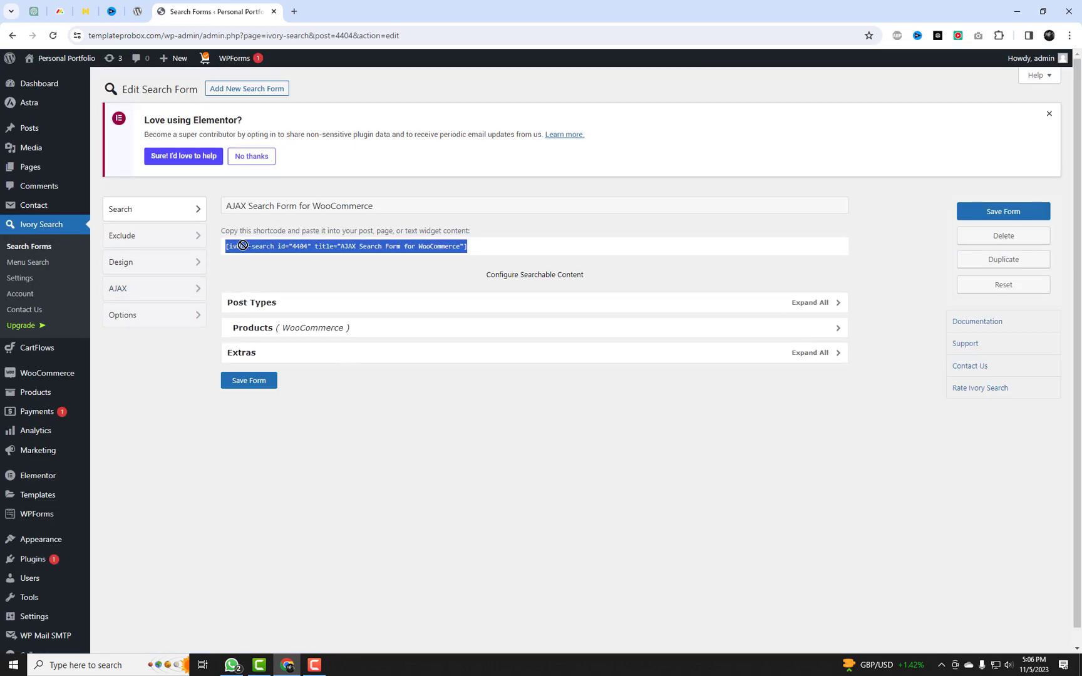
left_click(404, 264)
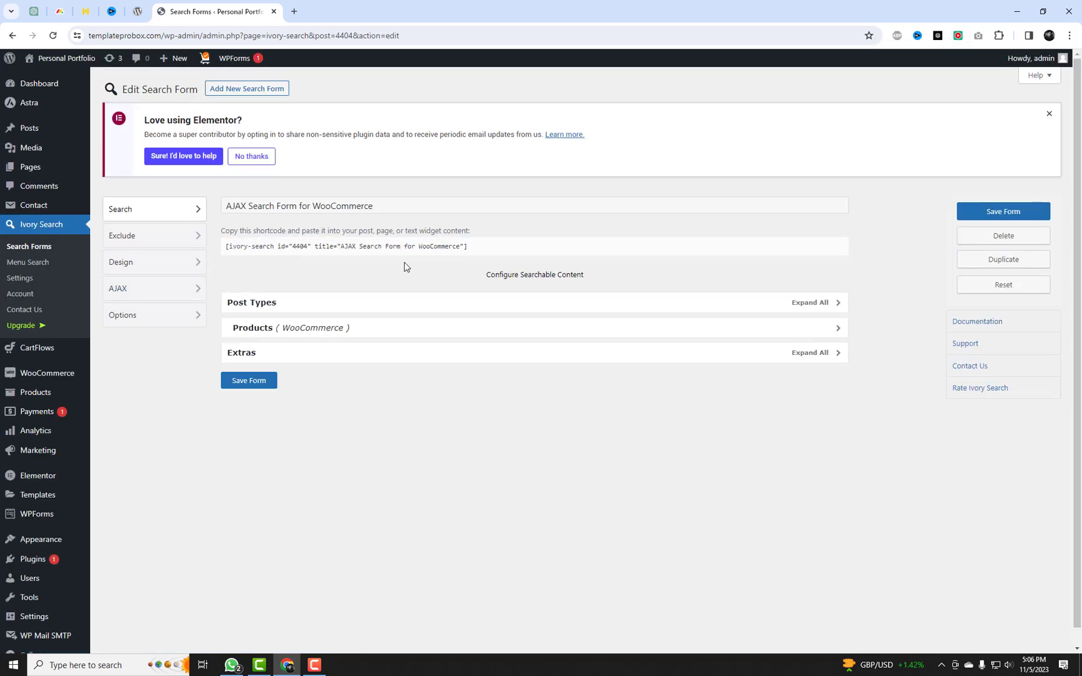
left_click(321, 304)
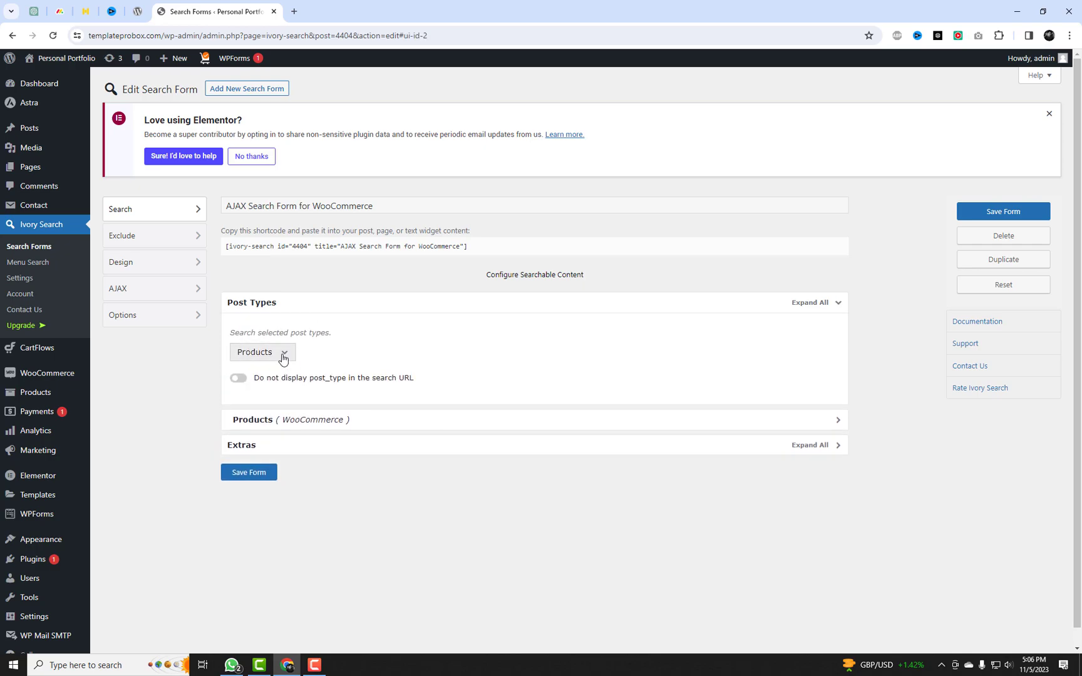
left_click(283, 353)
left_click(352, 423)
left_click(444, 349)
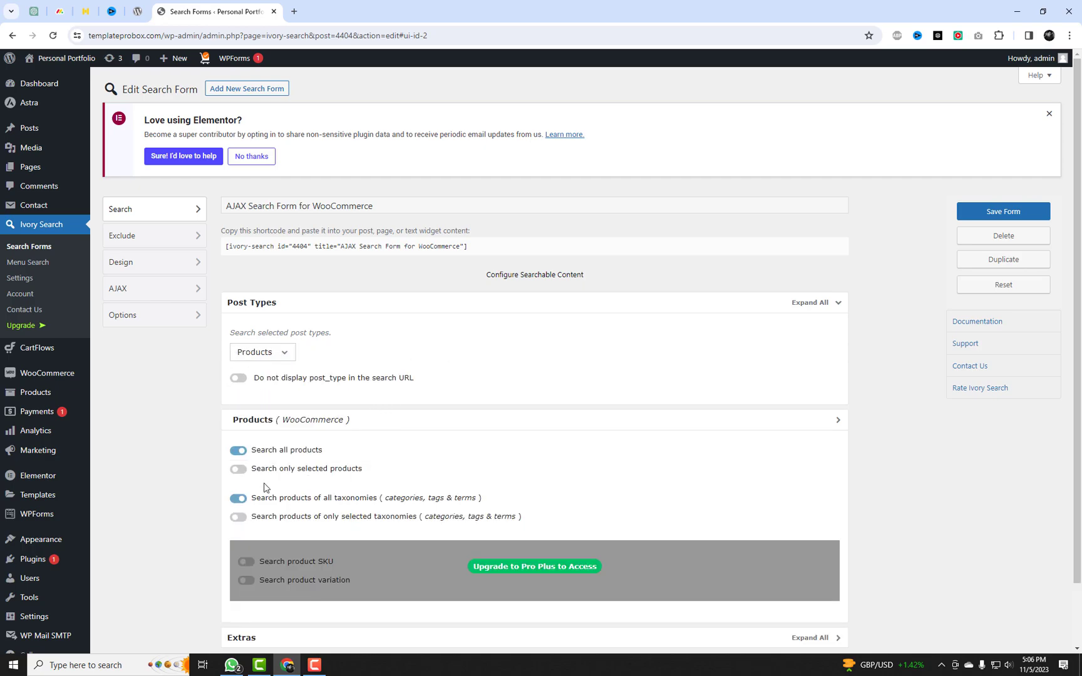
scroll(279, 499, "down", 1)
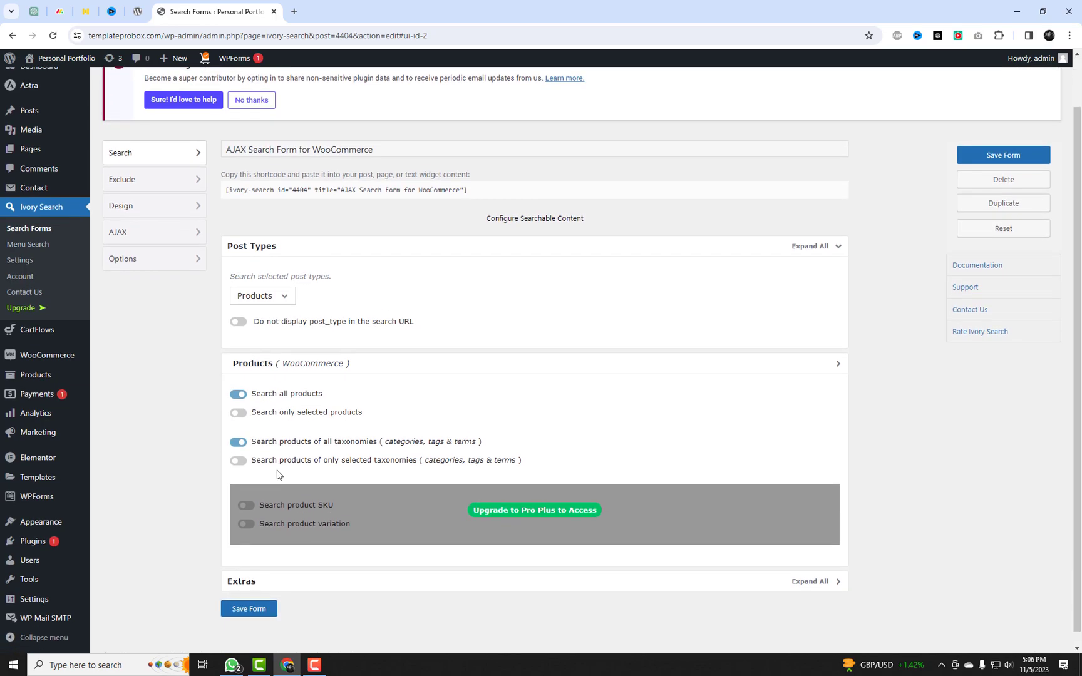
scroll(258, 423, "down", 1)
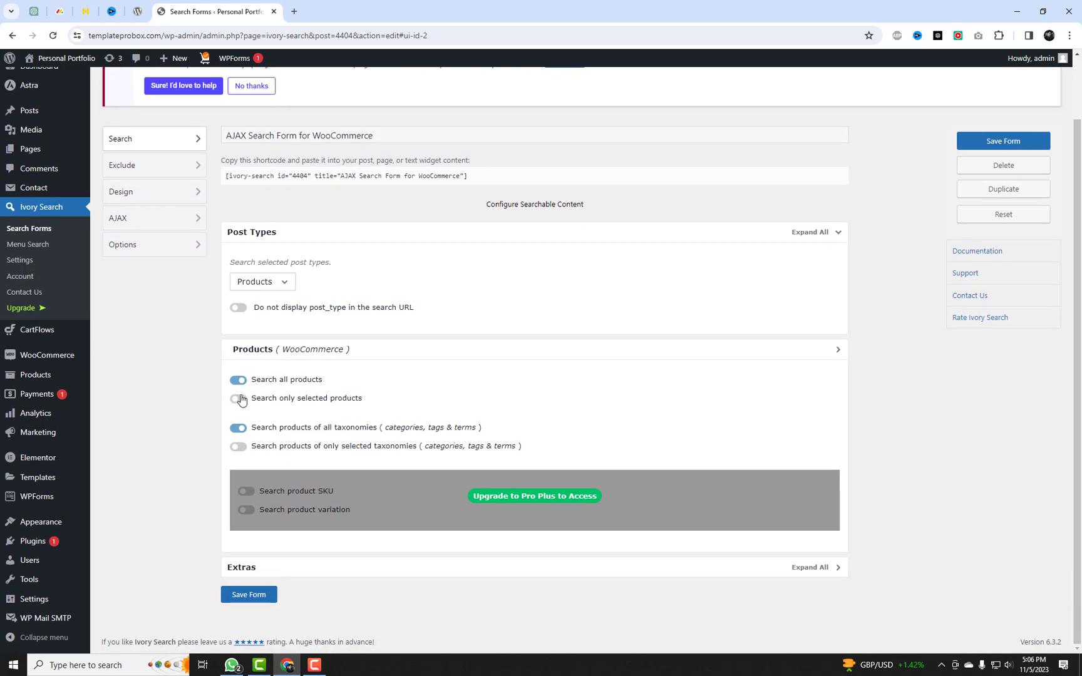
Try 'Search only selected products', selecting Bright Red Bag through DNK Green Shoes.
left_click(239, 398)
scroll(338, 424, "down", 2)
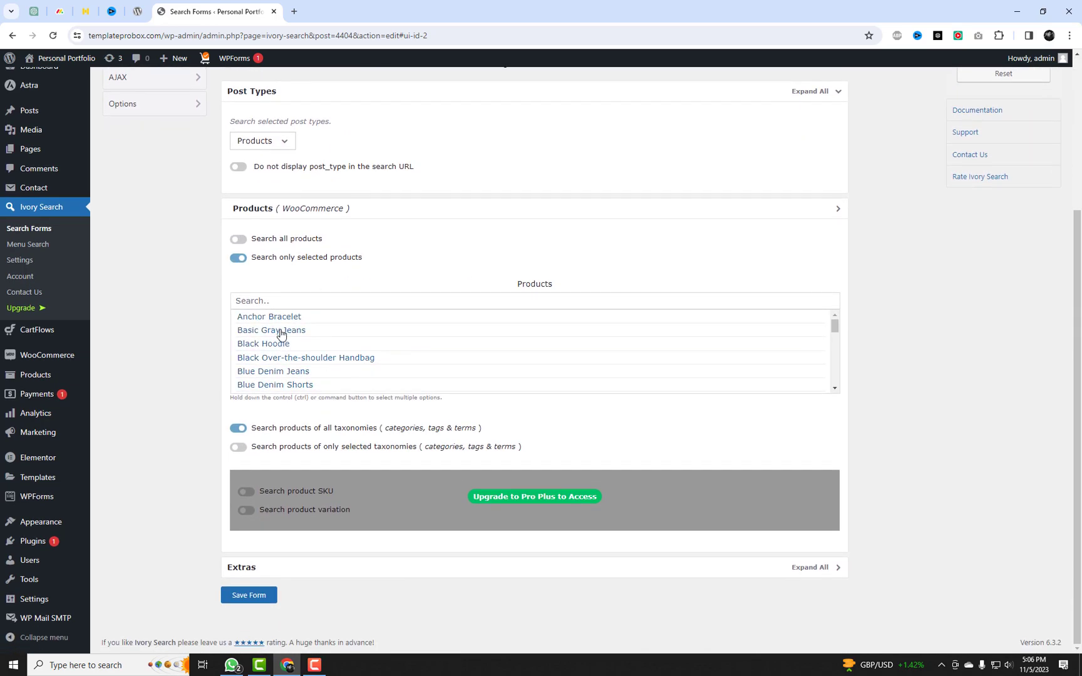
scroll(339, 347, "down", 2)
scroll(346, 352, "down", 1)
left_click(349, 340)
left_click_drag(348, 340, 348, 384)
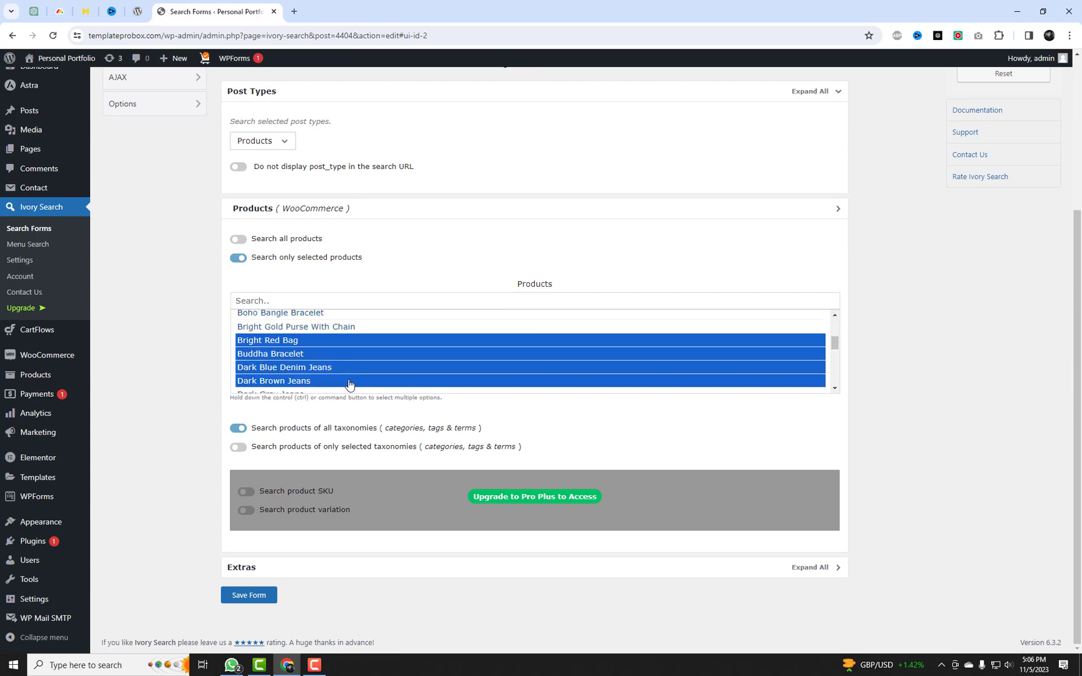
scroll(342, 389, "down", 2)
left_click_drag(336, 338, 330, 380)
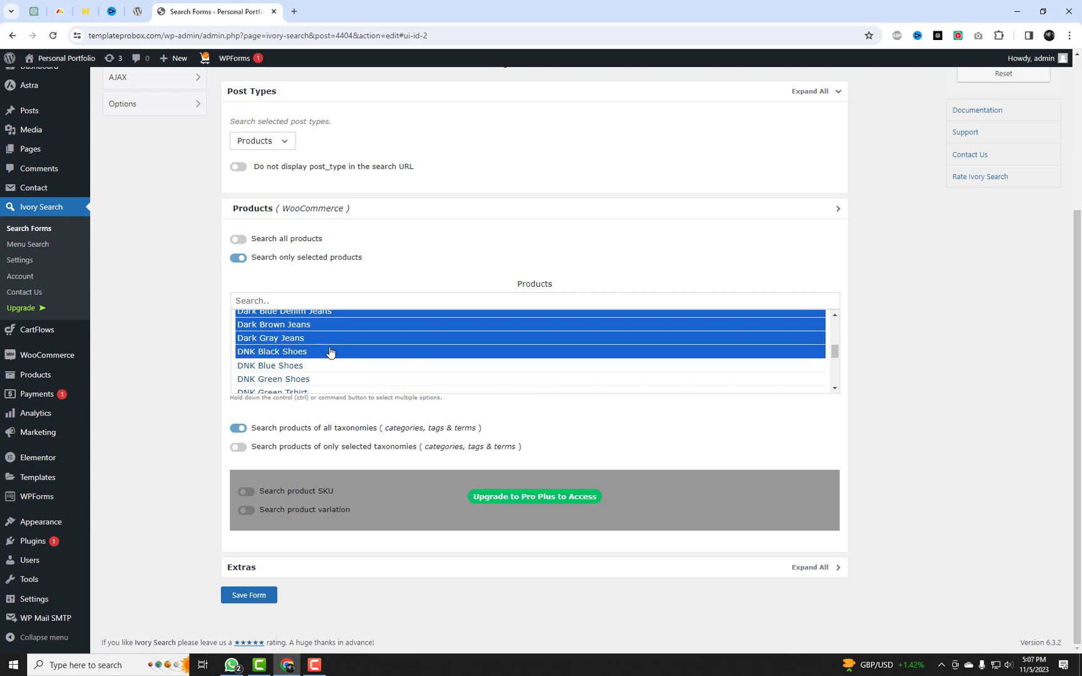
Return to searching all products and limit taxonomies to the Men and Women categories.
left_click(240, 240)
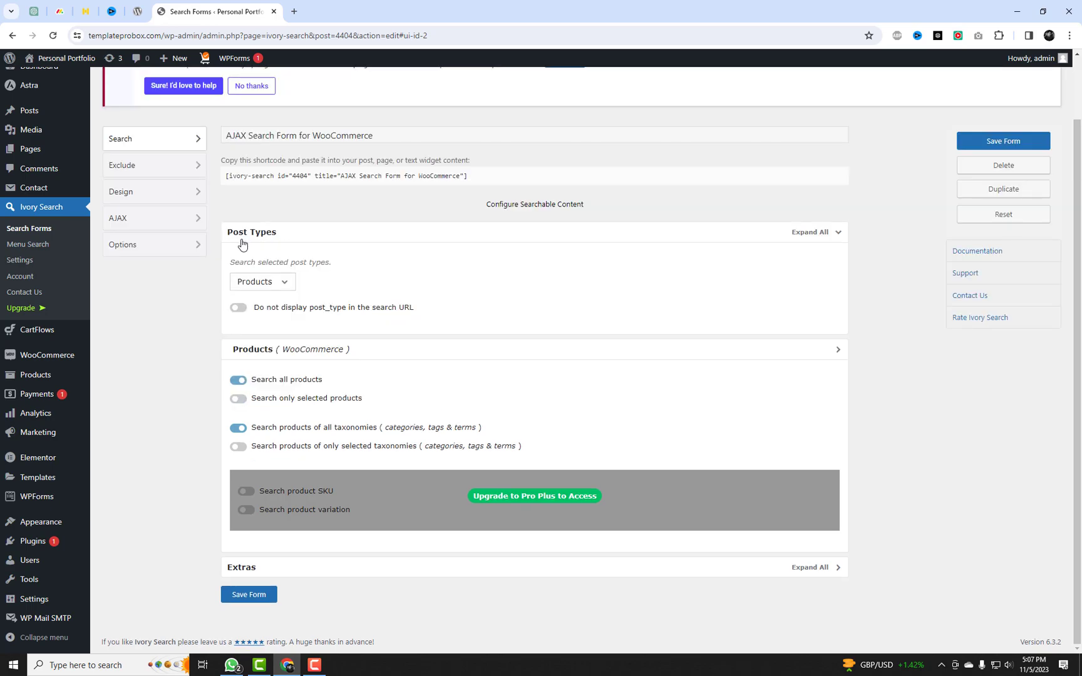
left_click(241, 448)
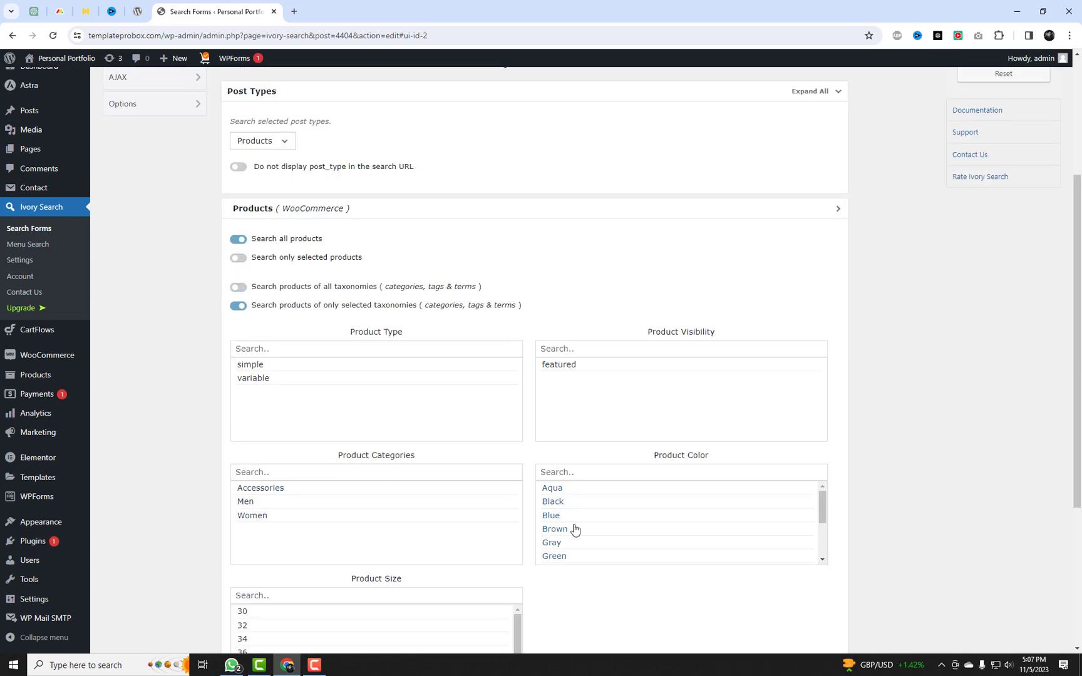
scroll(577, 531, "down", 4)
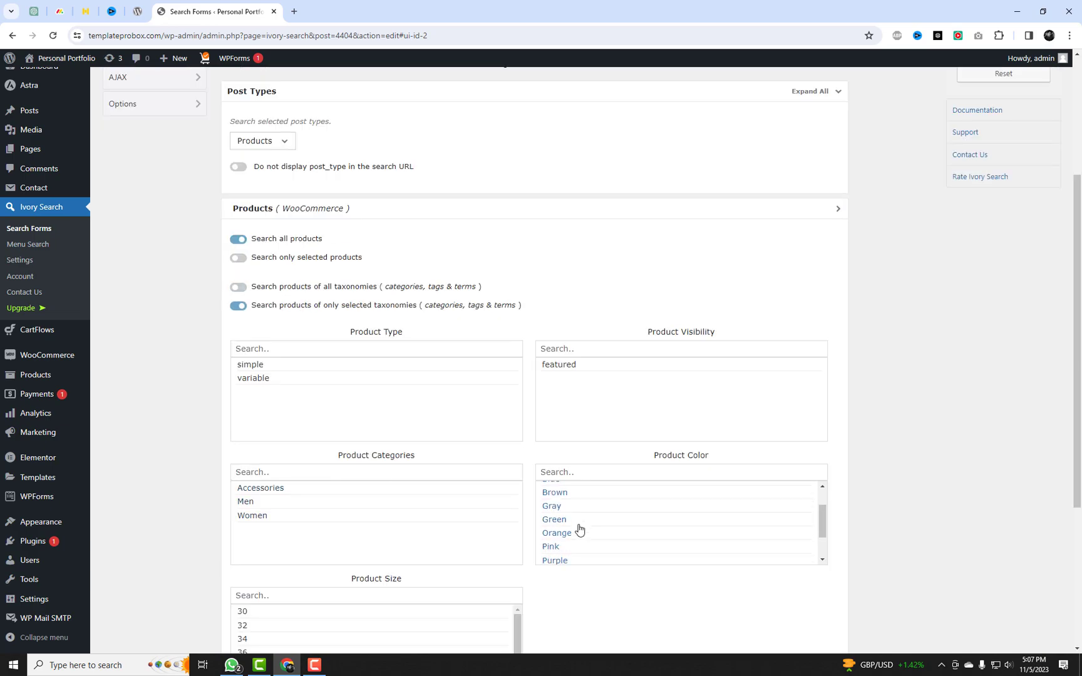
left_click(286, 504)
left_click(285, 519, "ctrl")
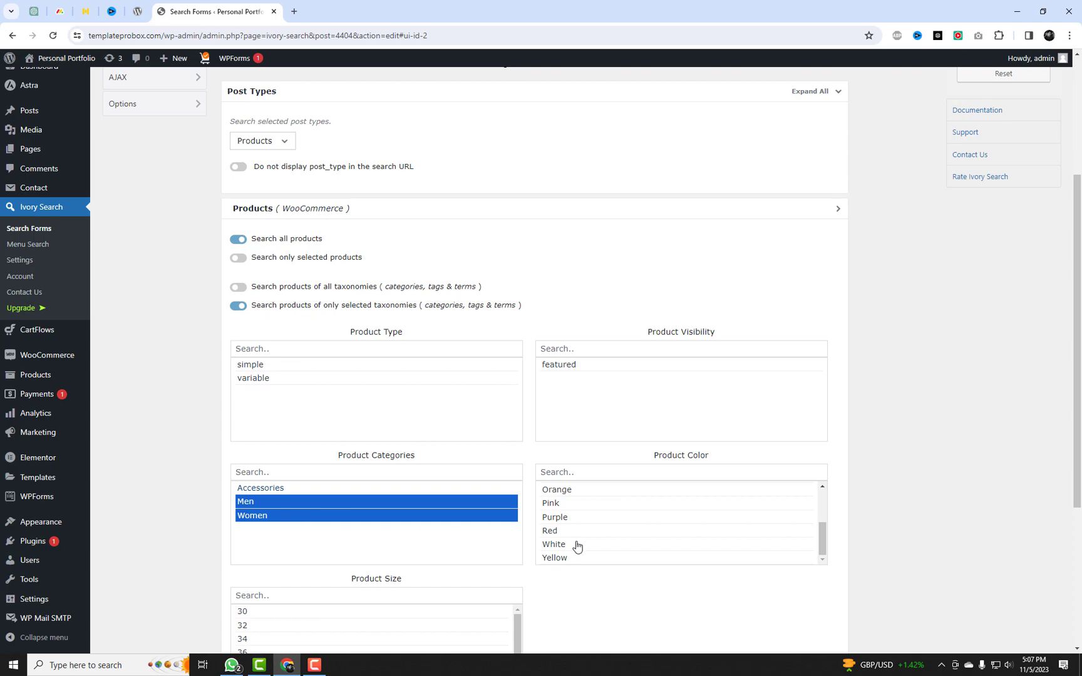
scroll(885, 523, "down", 2)
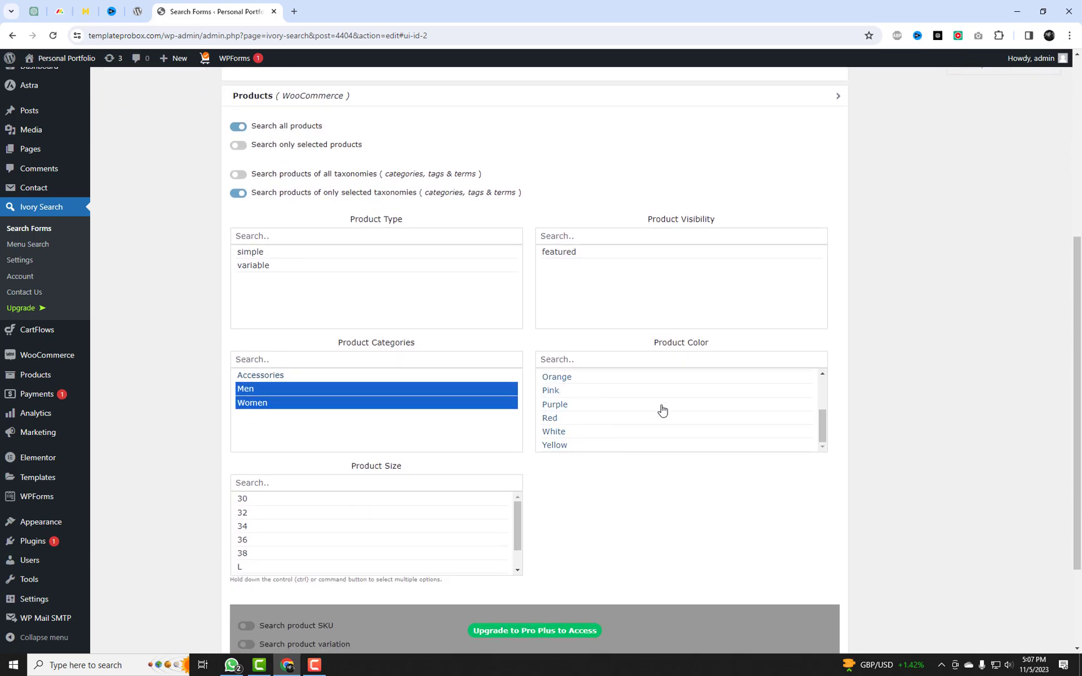
scroll(660, 409, "up", 3)
scroll(626, 404, "up", 2)
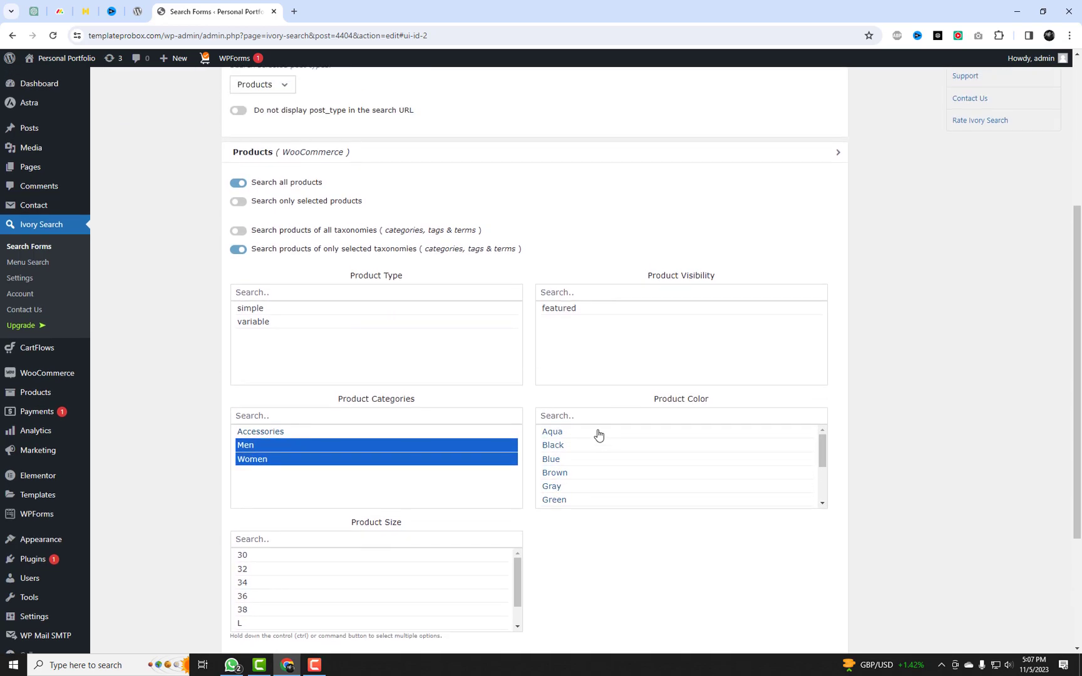
Select every Product Color from Aqua to Yellow as searchable taxonomies.
left_click(597, 433)
left_click(596, 445, "ctrl")
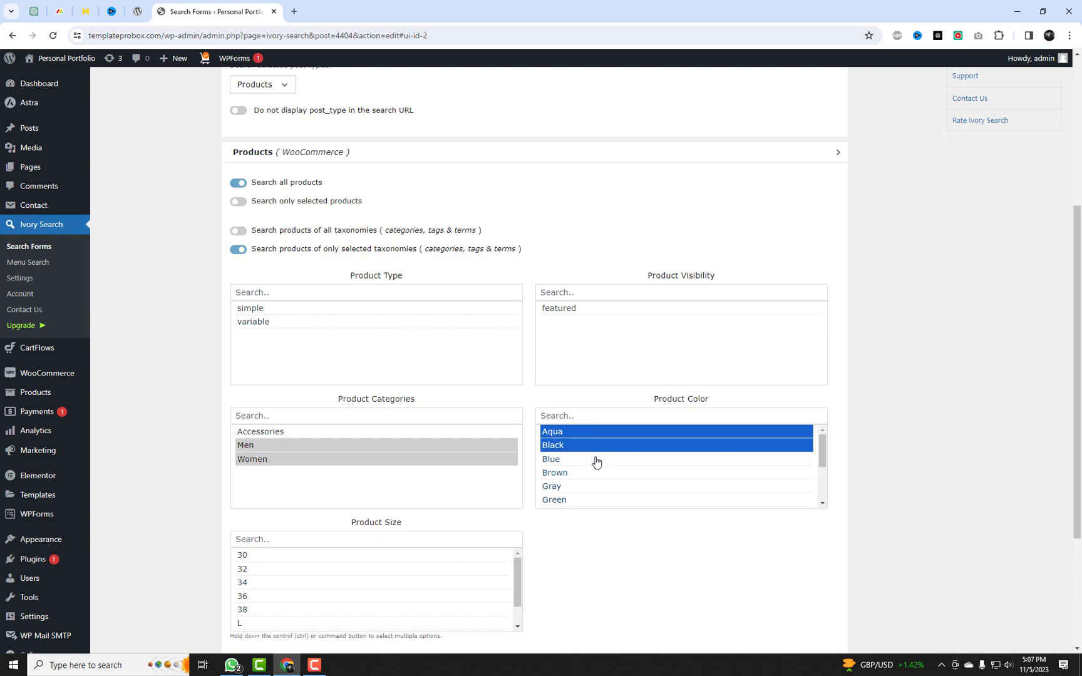
left_click(595, 460, "ctrl")
left_click(596, 486, "ctrl")
scroll(603, 492, "down", 2)
scroll(603, 492, "down", 1)
left_click(588, 434, "ctrl")
left_click(585, 488, "ctrl")
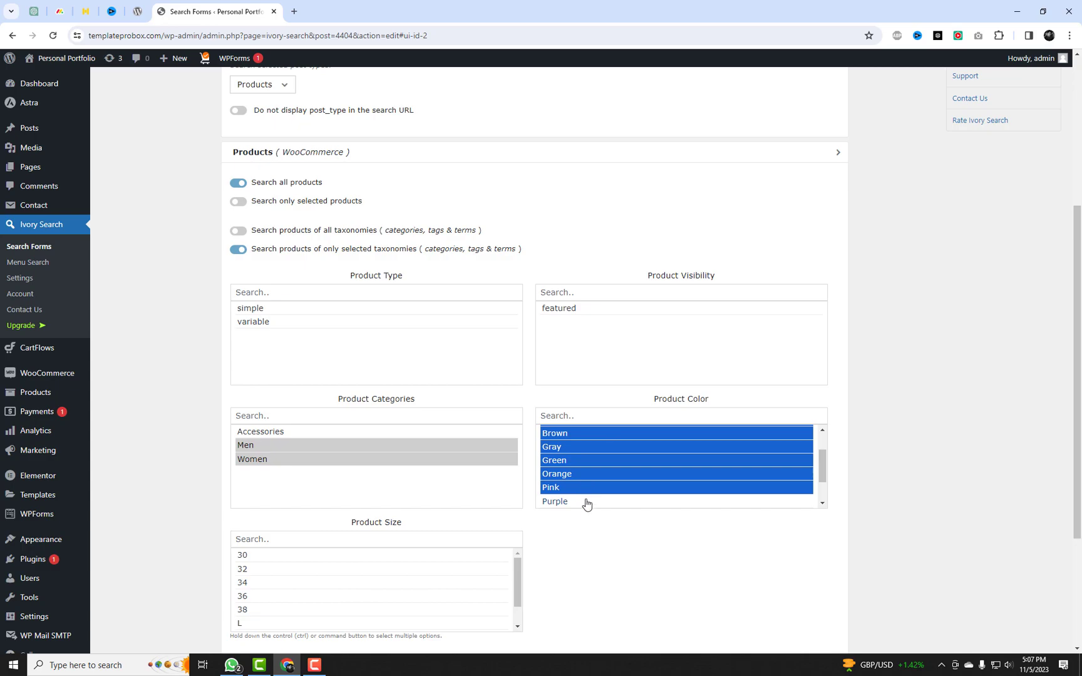
left_click(586, 502, "ctrl")
scroll(591, 483, "down", 2)
left_click(592, 475, "ctrl")
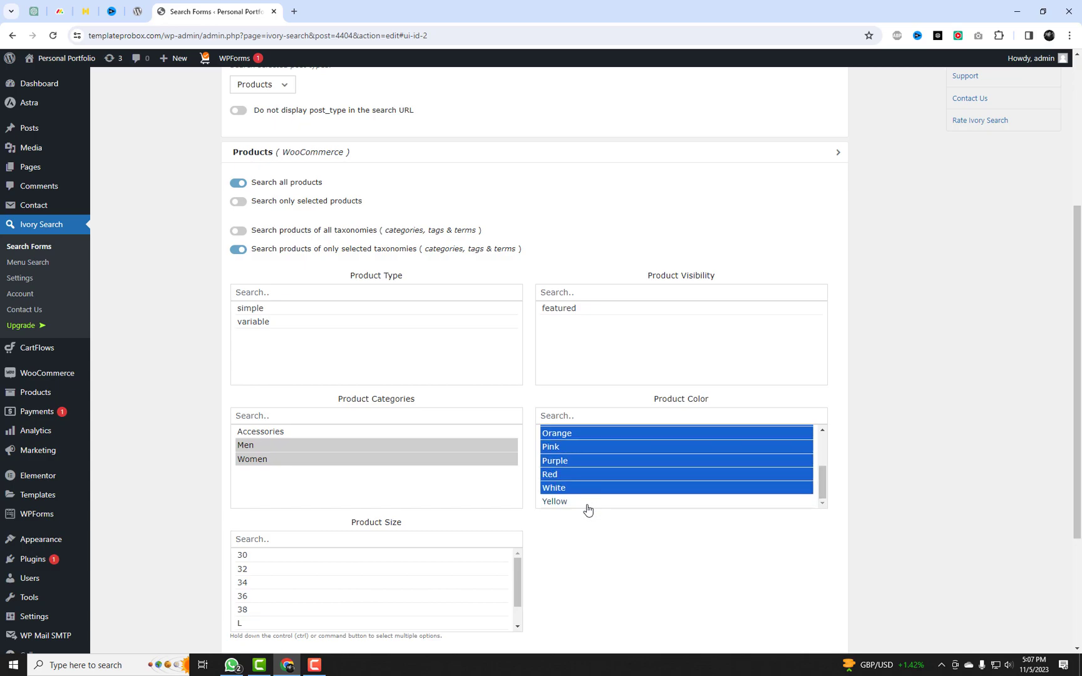
left_click(589, 503, "ctrl")
scroll(592, 507, "down", 2)
left_click_drag(517, 470, 521, 480)
scroll(521, 480, "down", 1)
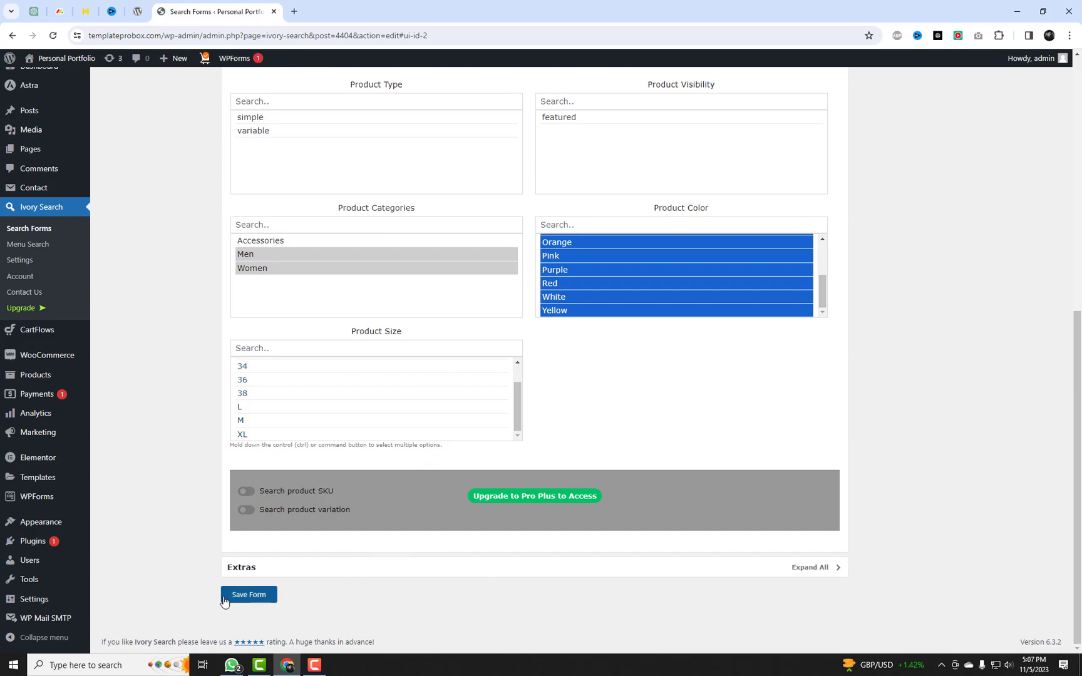
Review the Extras options, leaving custom fields off and the date range empty, and save the form.
left_click(292, 572)
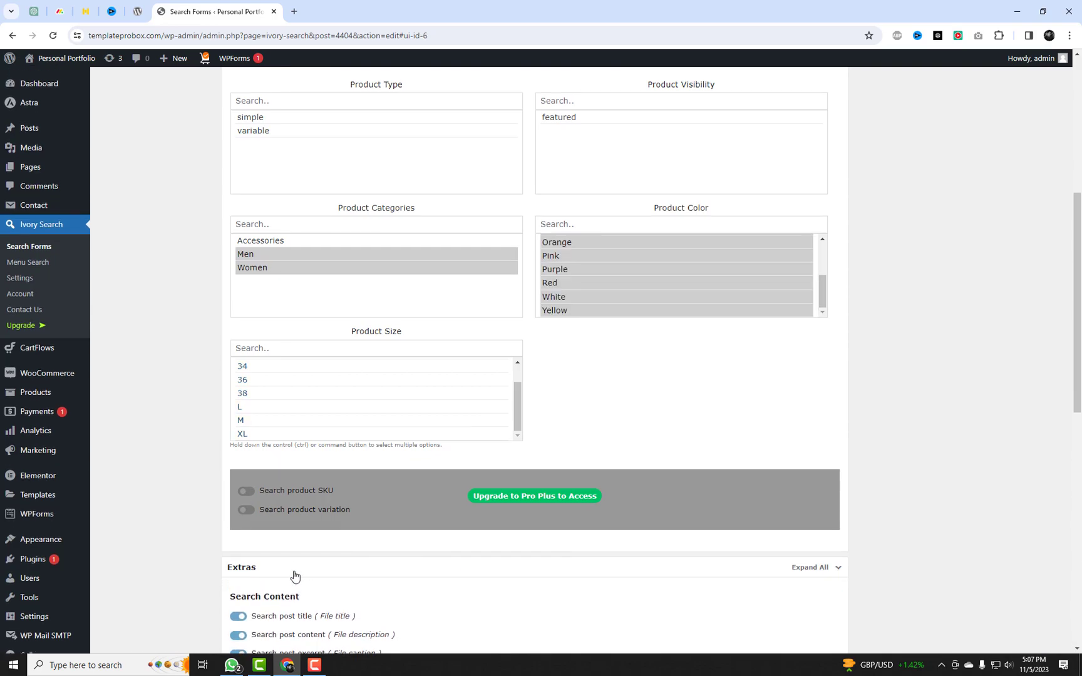
scroll(499, 528, "down", 3)
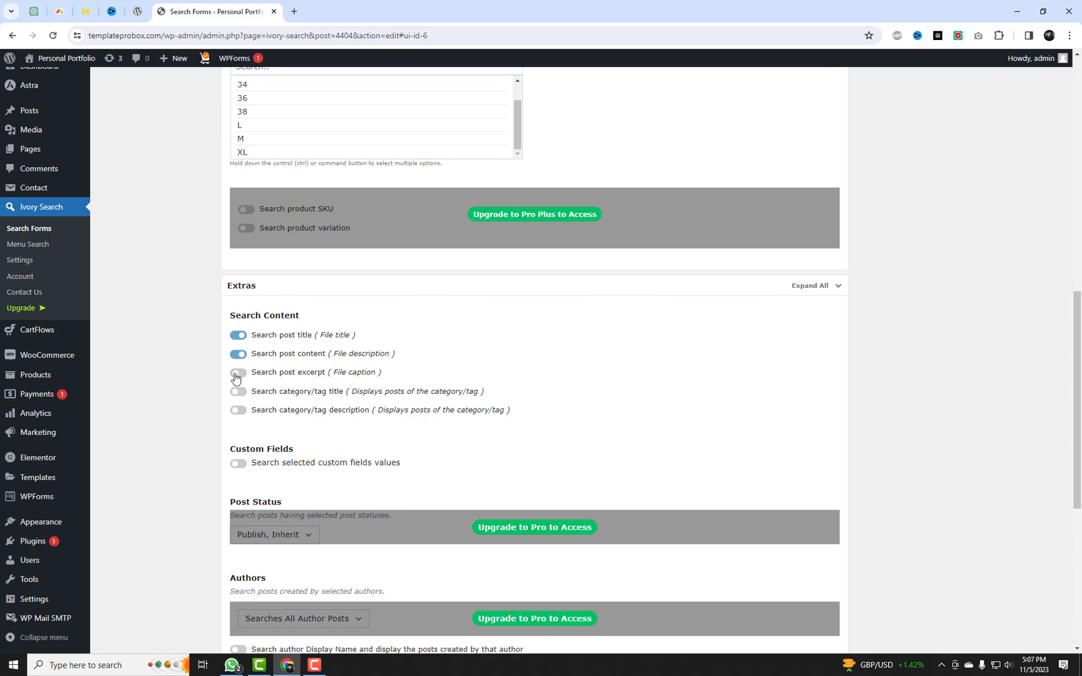
scroll(406, 438, "down", 2)
scroll(406, 438, "down", 2)
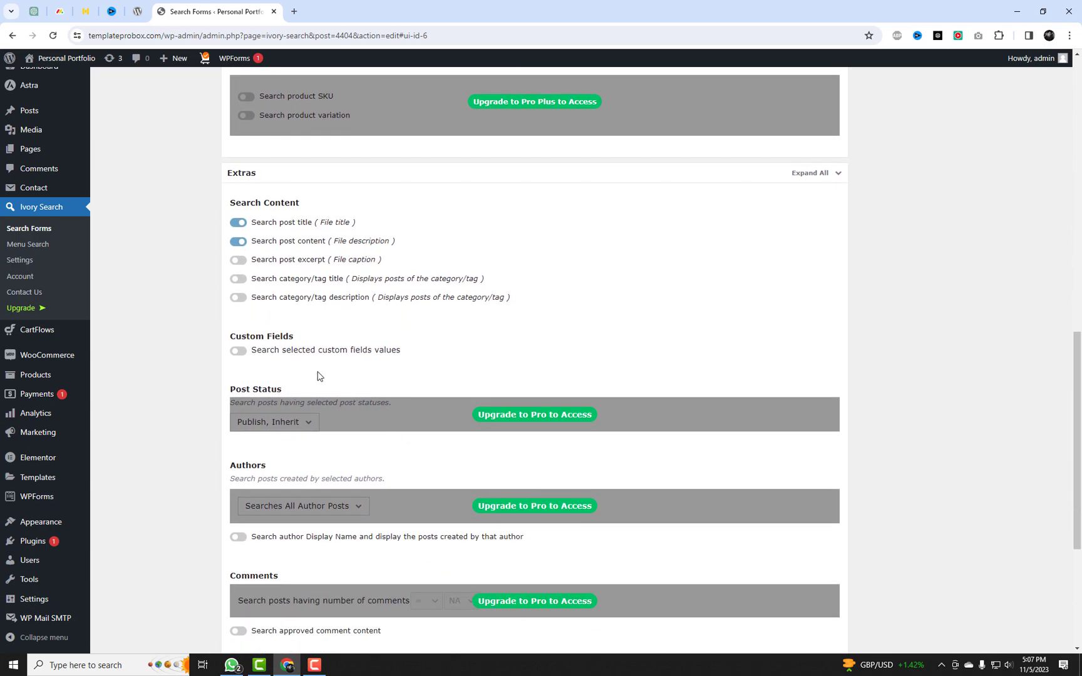
left_click(239, 351)
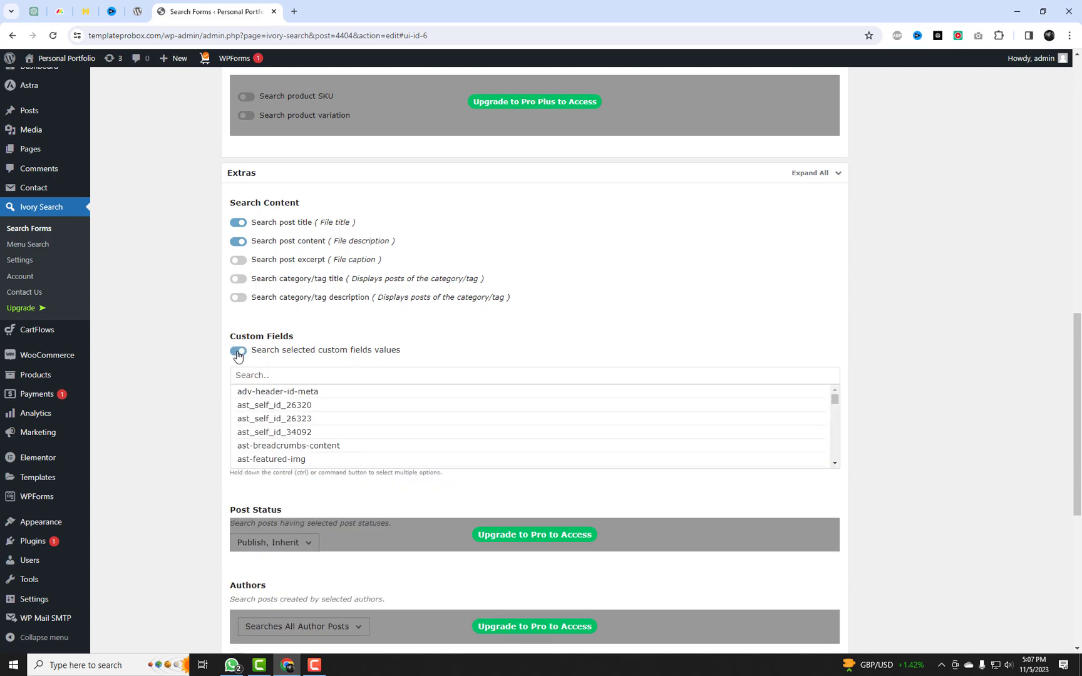
left_click(239, 355)
scroll(415, 440, "down", 3)
scroll(447, 455, "down", 3)
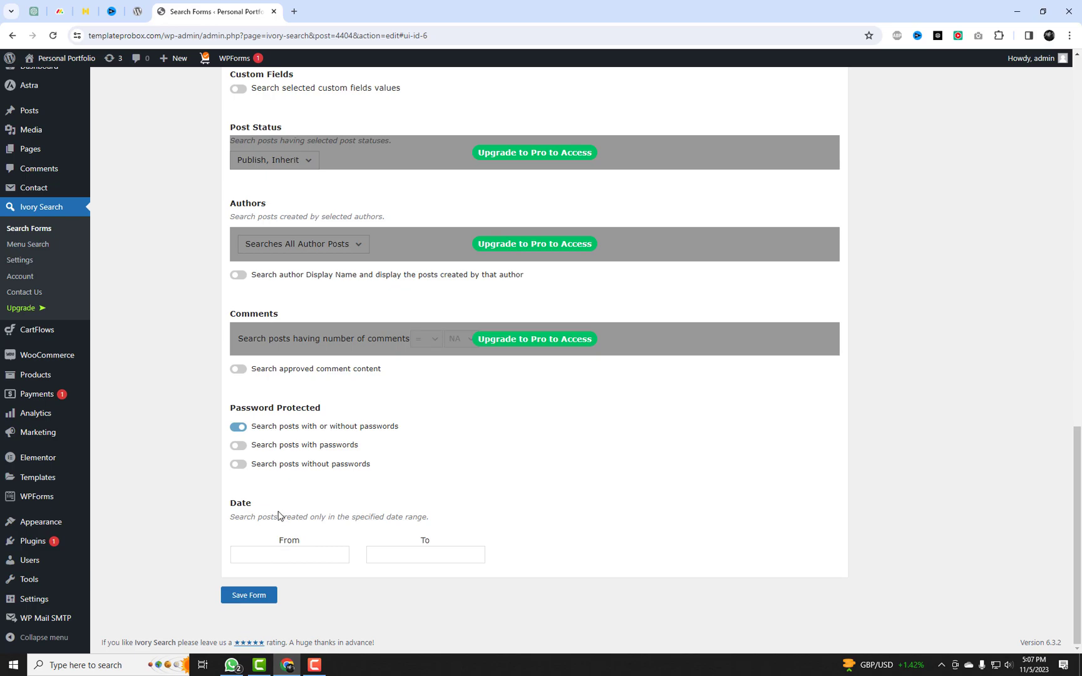
left_click(276, 556)
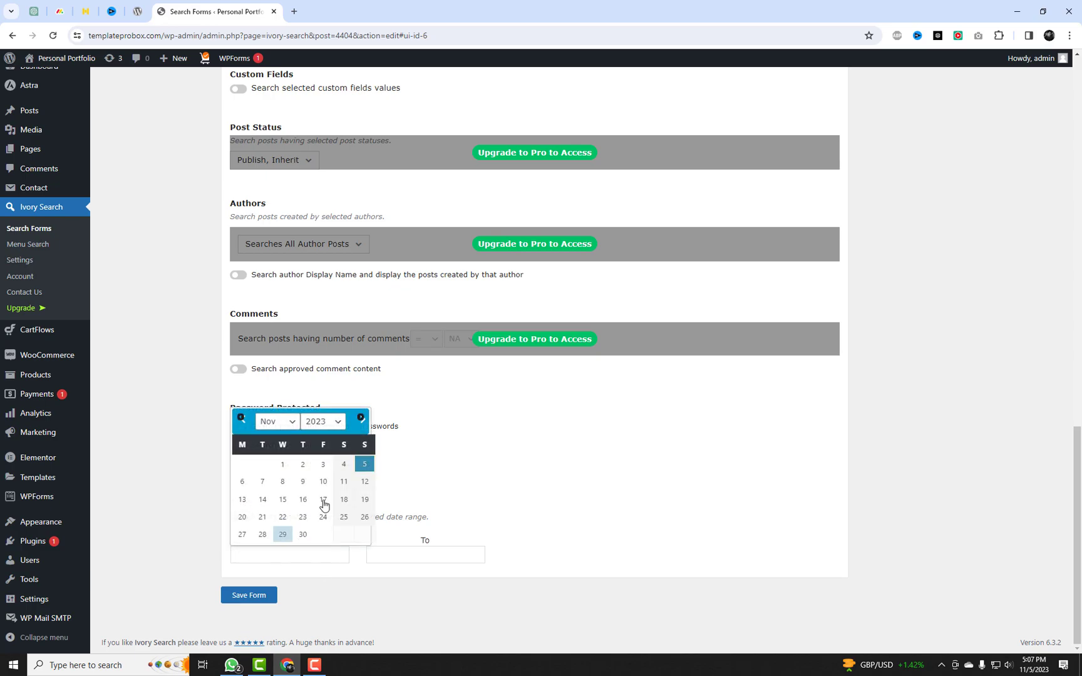
left_click(611, 491)
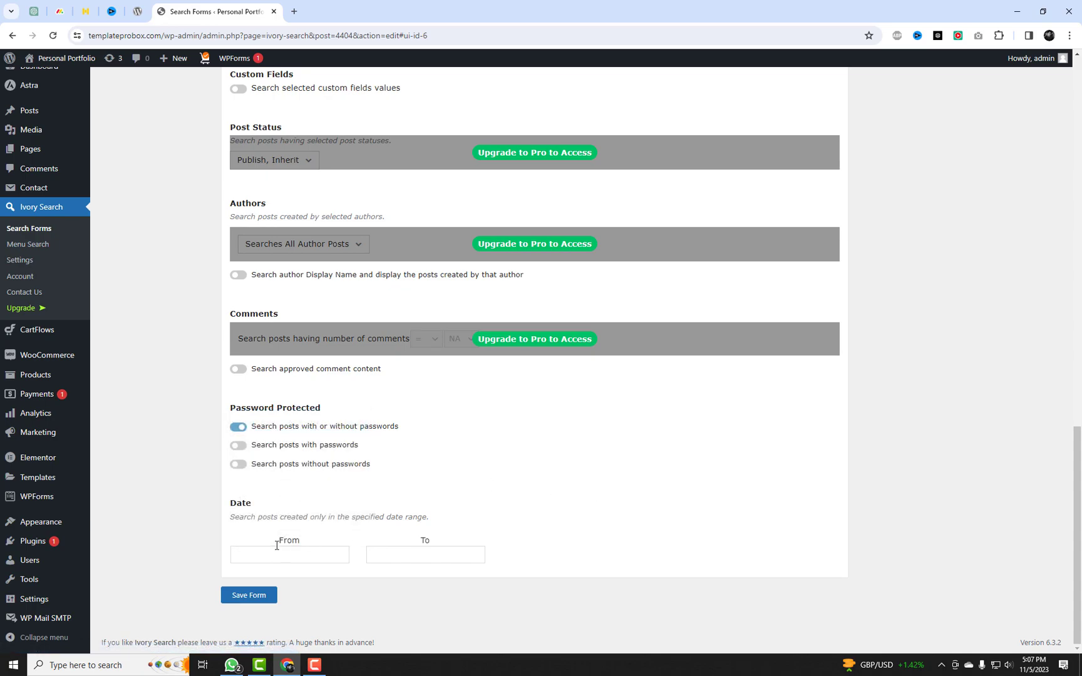
left_click_drag(231, 518, 427, 525)
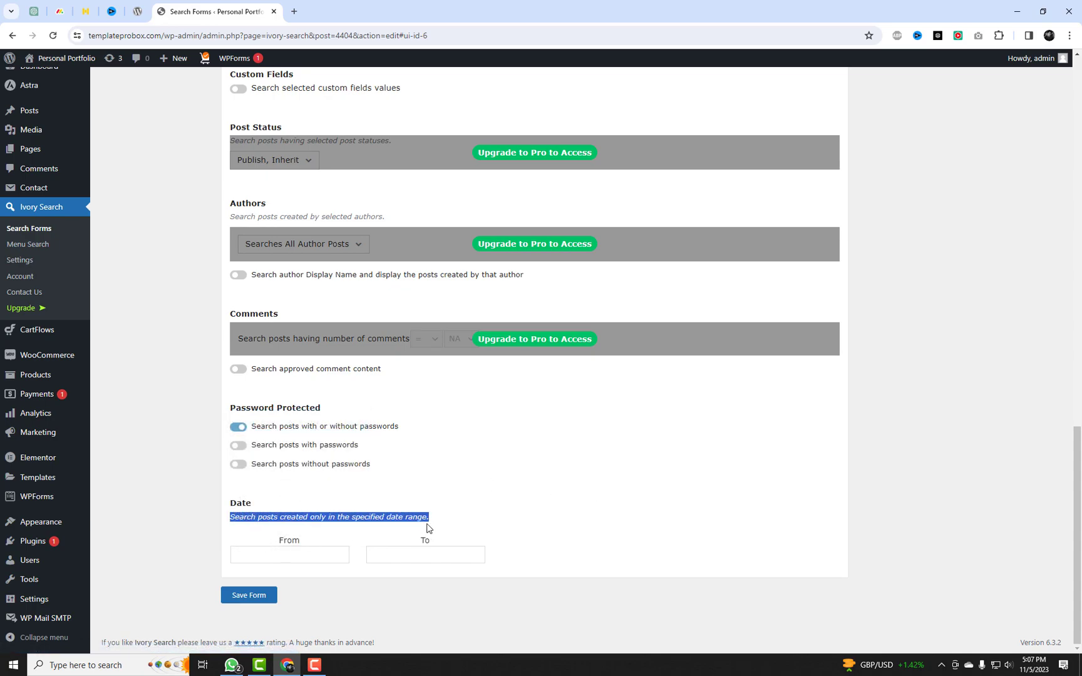
left_click(454, 513)
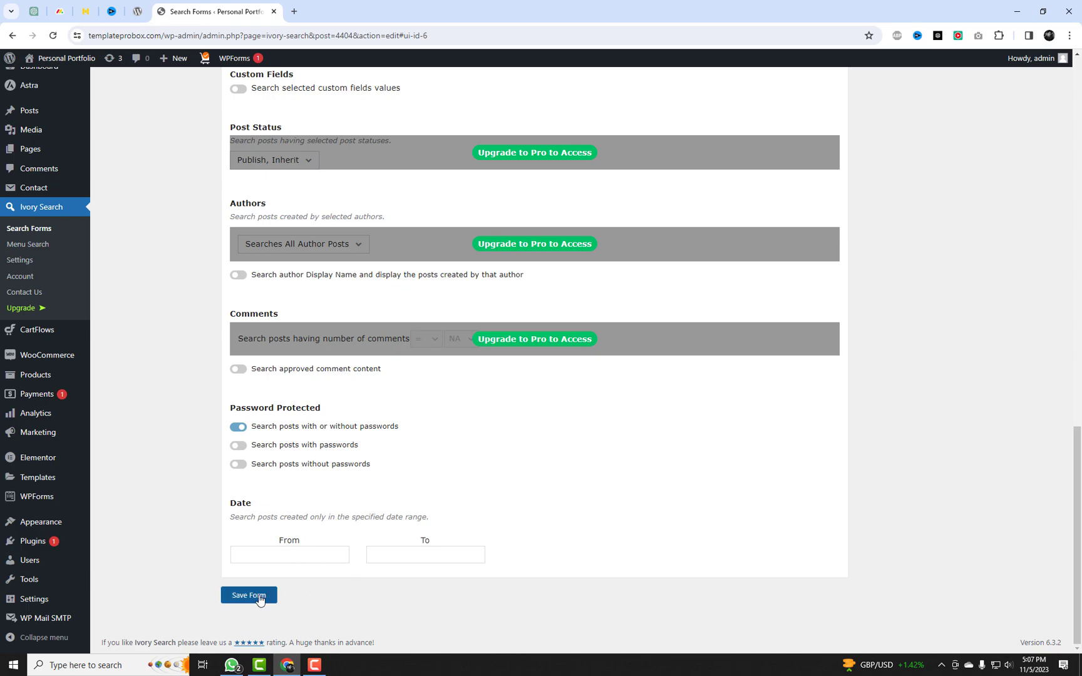
In the Exclude settings, exclude the Anchor Bracelet product and the Accessories category from results.
left_click(258, 597)
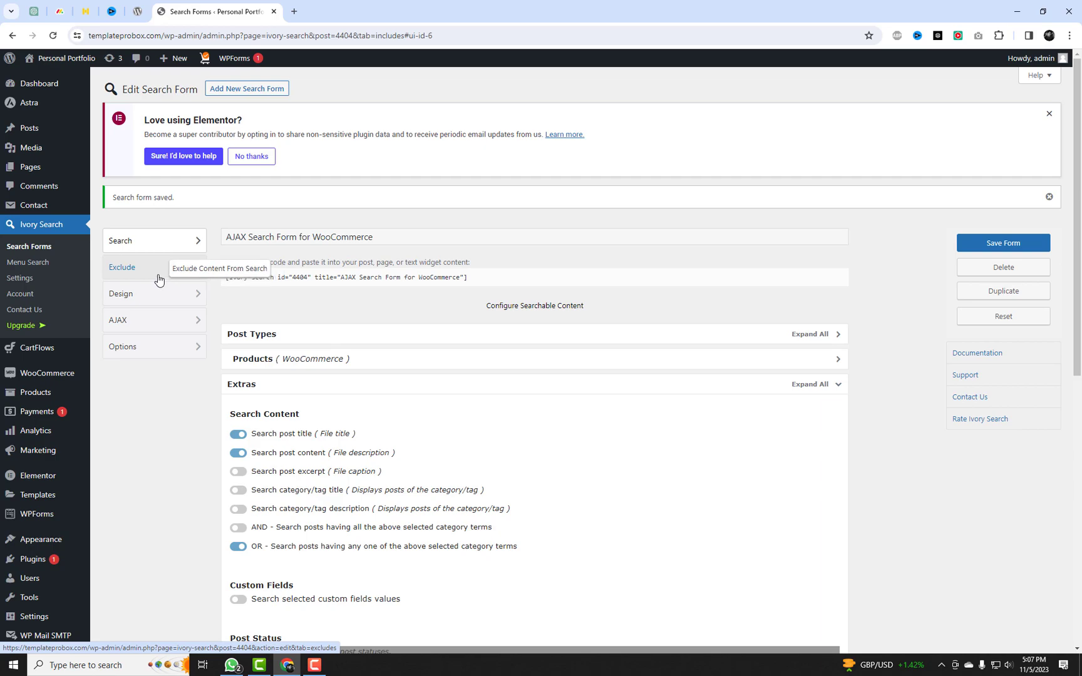
left_click(123, 267)
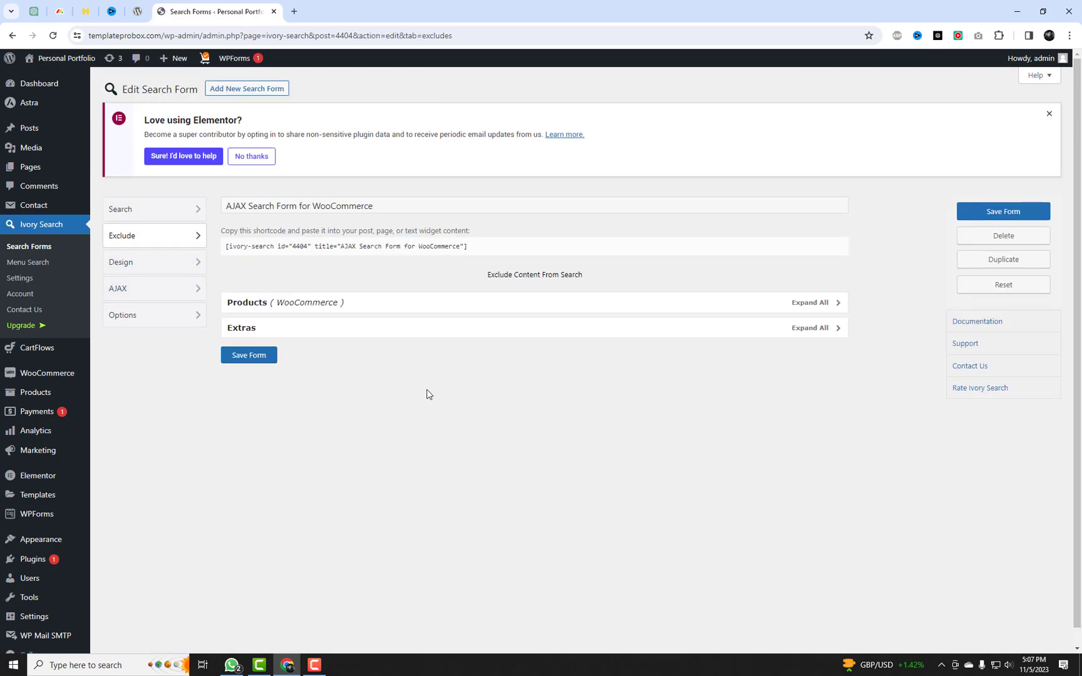
left_click(374, 308)
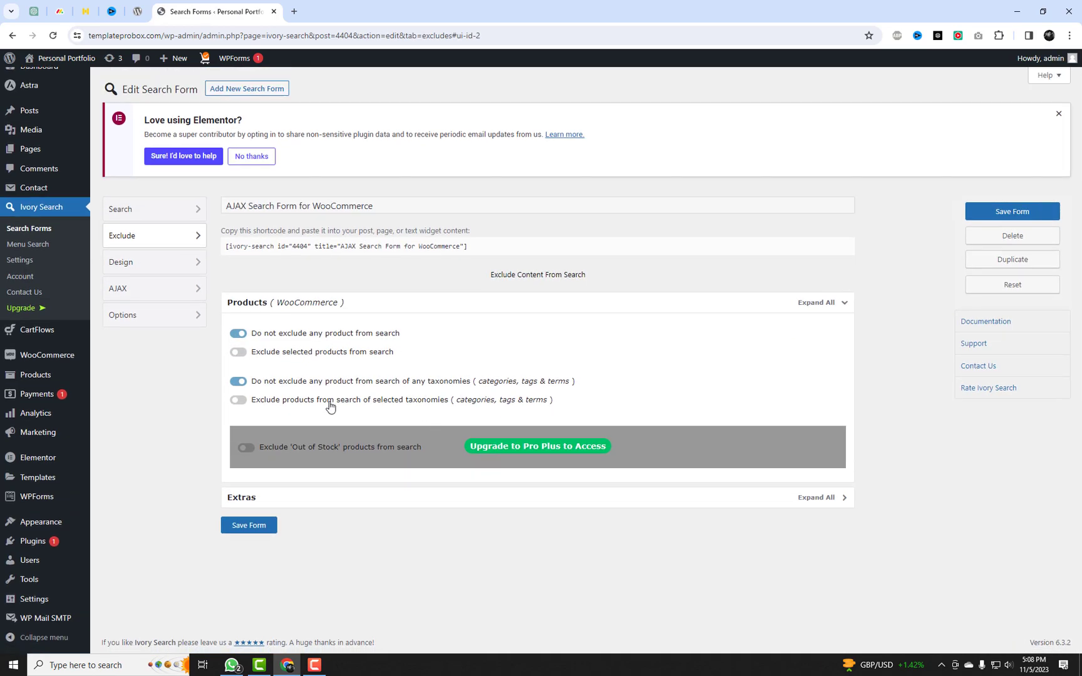
left_click(238, 353)
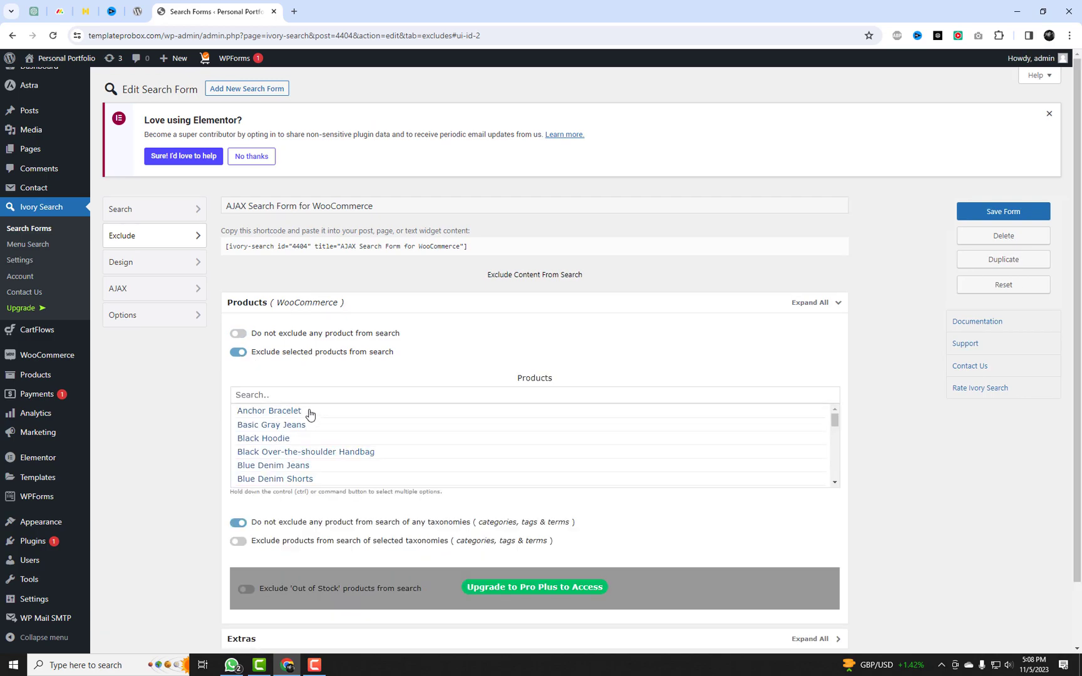
left_click(309, 412)
scroll(528, 482, "down", 1)
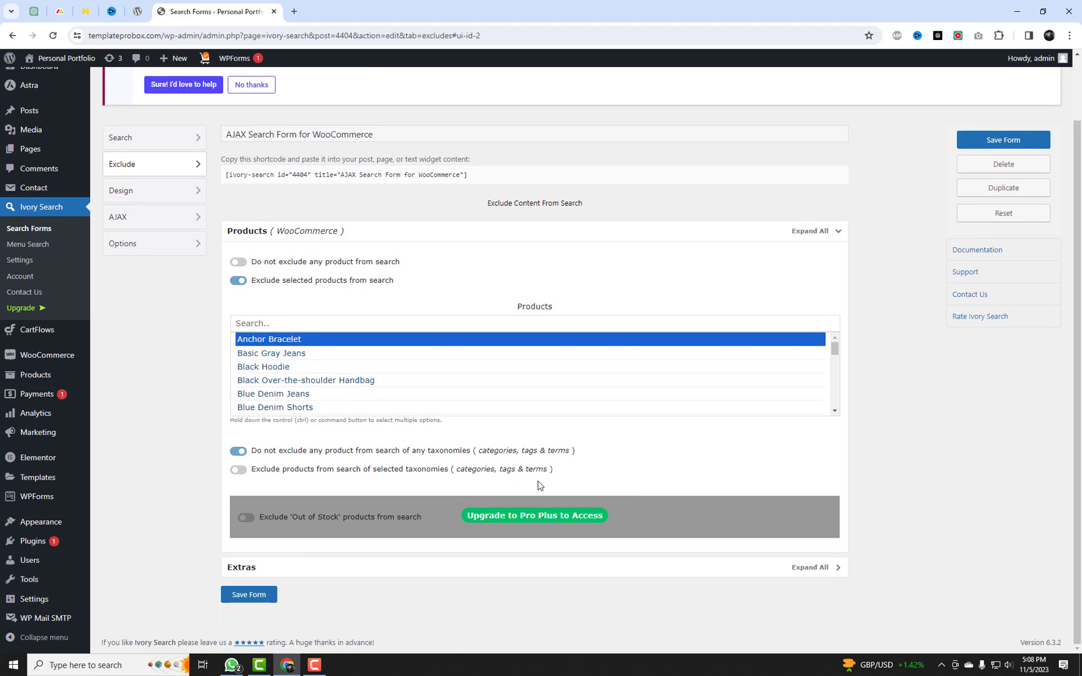
left_click(239, 469)
scroll(307, 508, "down", 2)
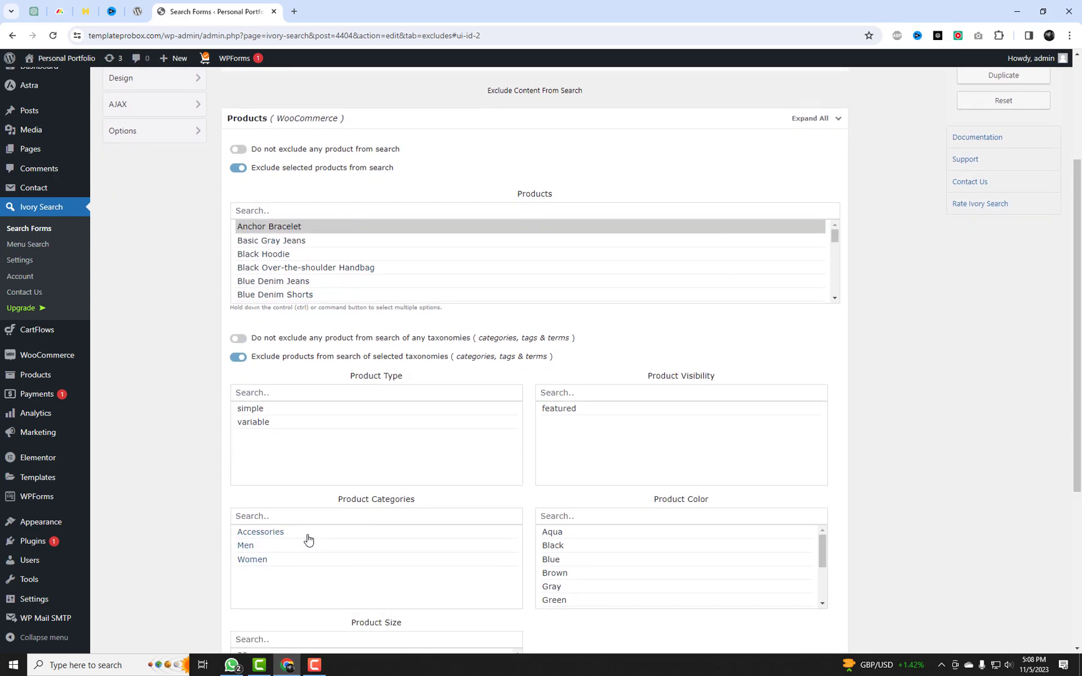
left_click(261, 532)
scroll(753, 558, "down", 3)
scroll(982, 562, "down", 4)
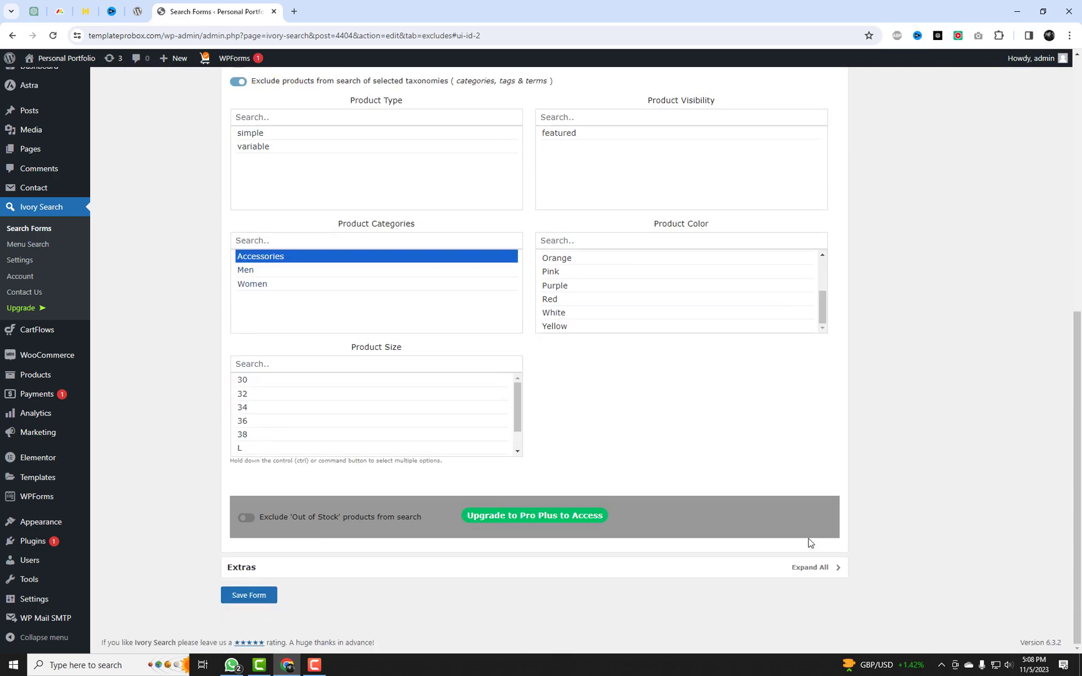
Save the exclusions and open the Search Form Customizer from the Design settings in a new tab.
left_click(253, 595)
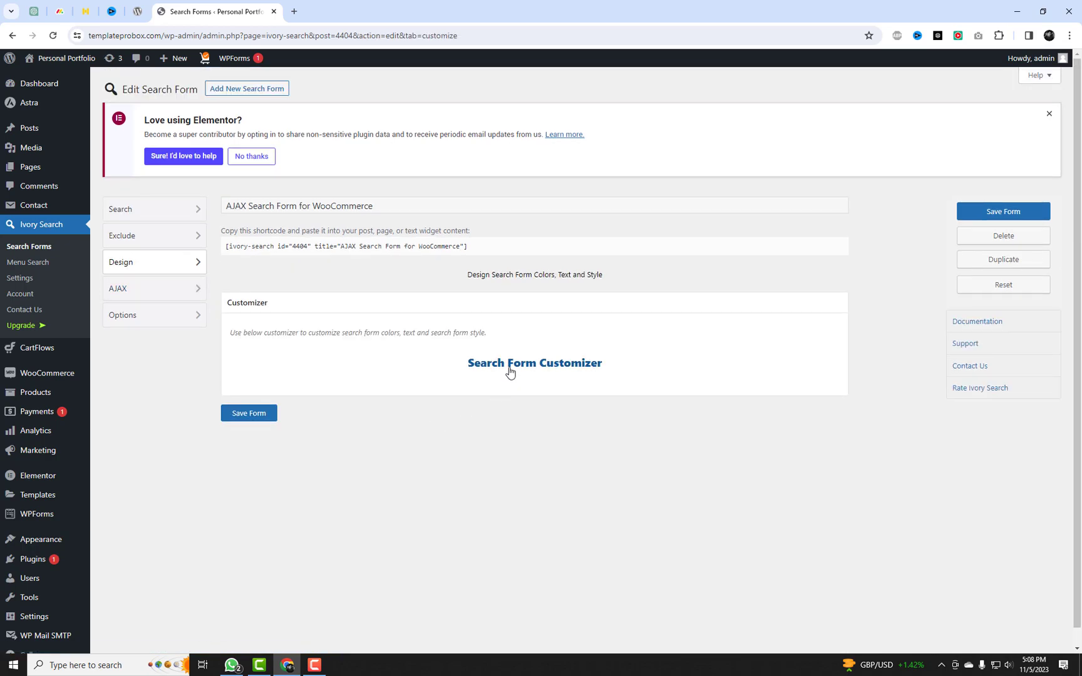
left_click(510, 370)
left_click_drag(232, 330, 489, 333)
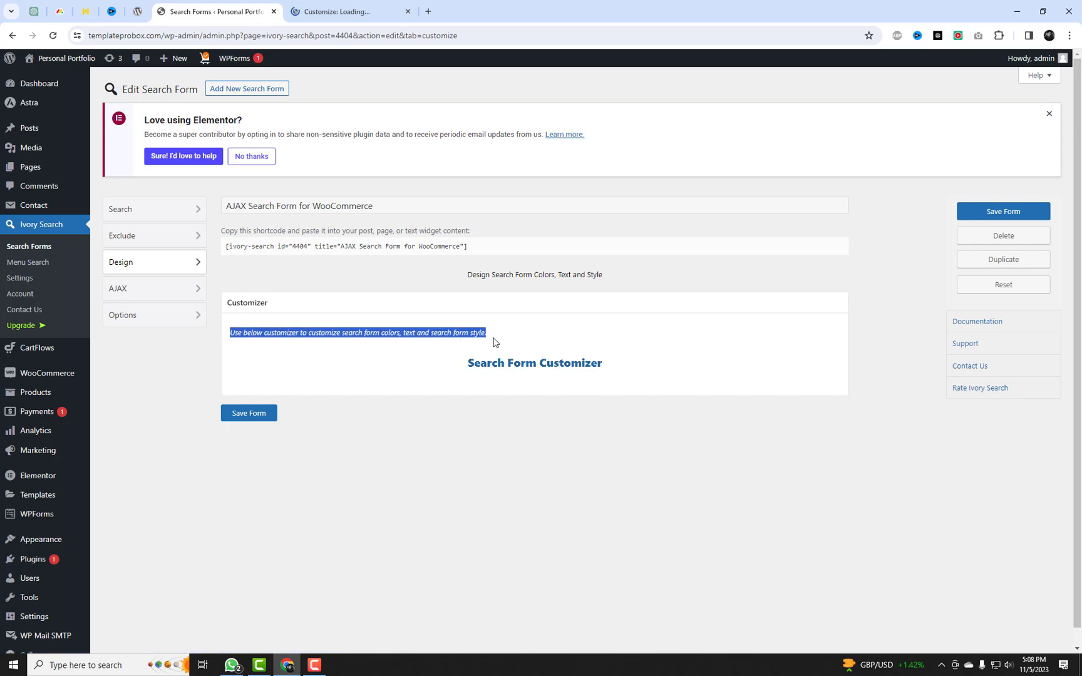
left_click(326, 11)
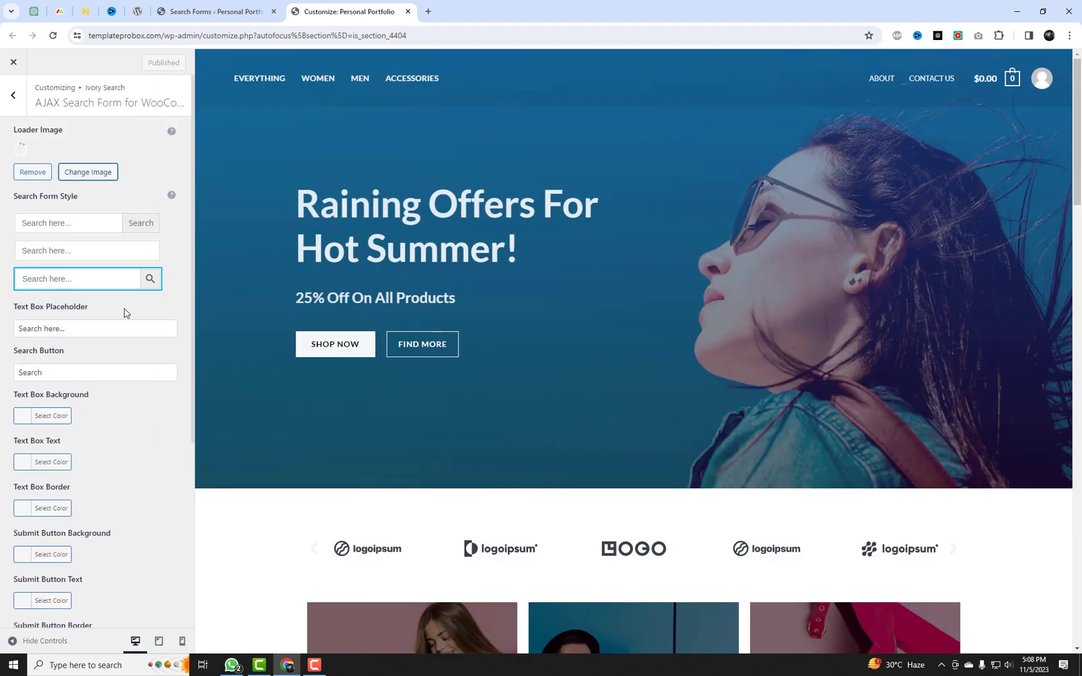
Choose the search form style with an icon button and trim the placeholder to 'Search Products'.
left_click(122, 254)
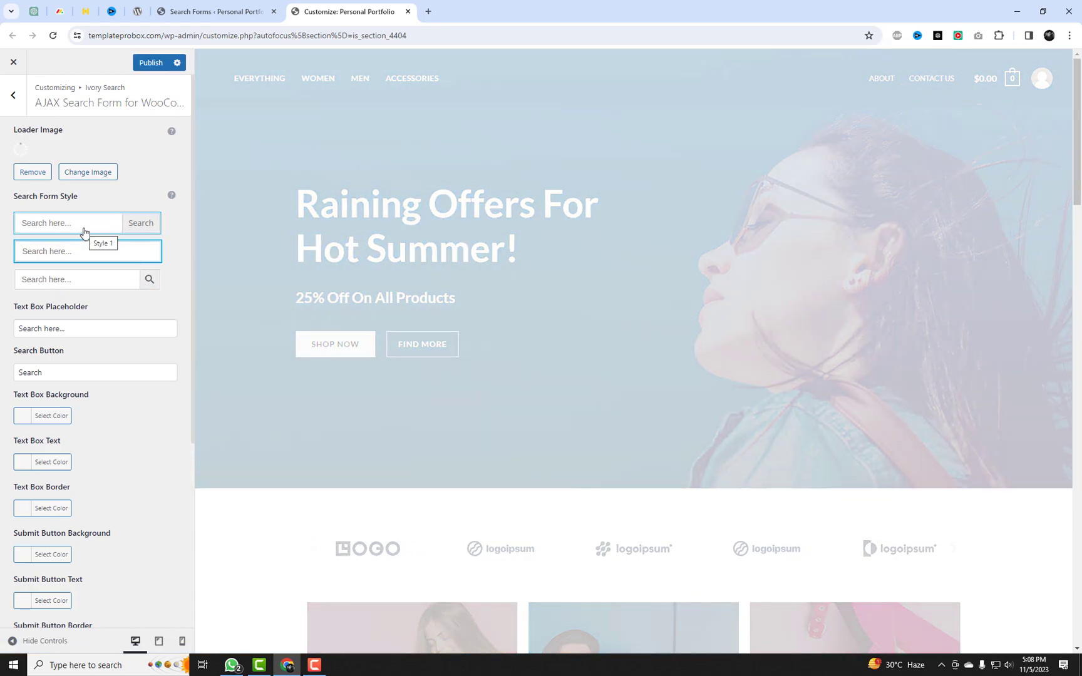
left_click(84, 228)
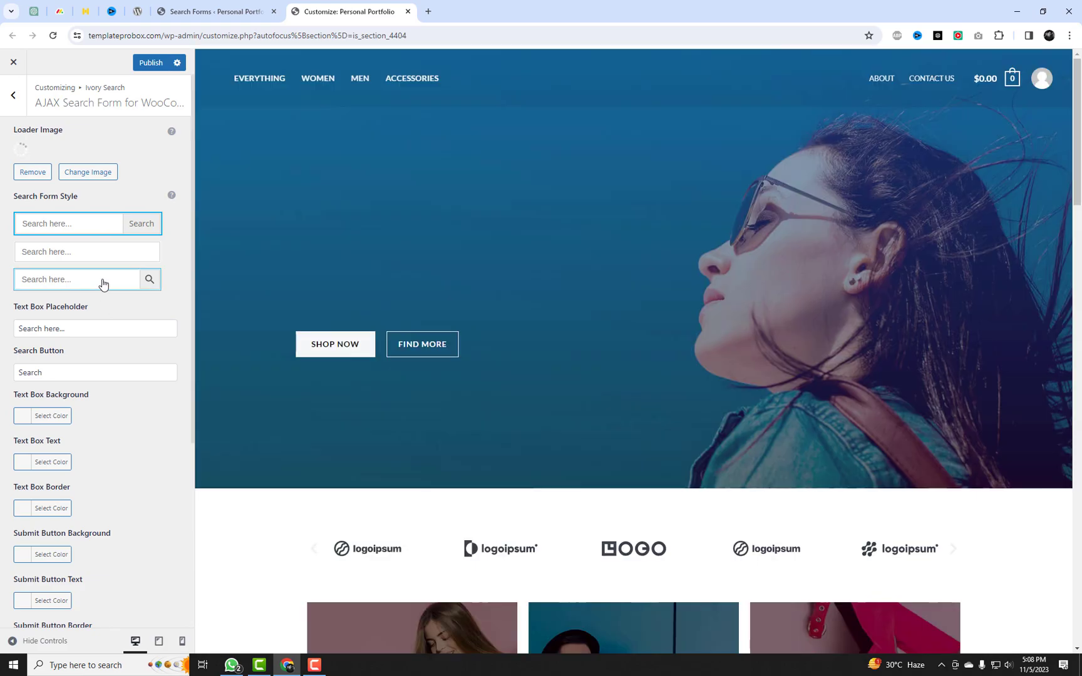
left_click(102, 280)
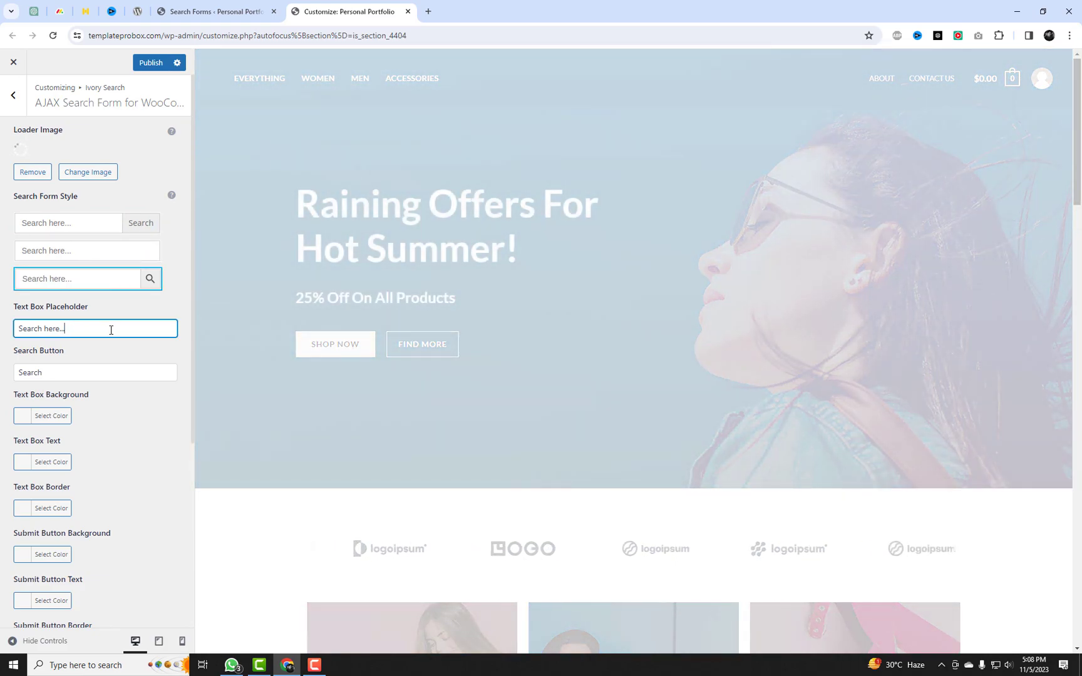
key("BackSpace")
key("BackSpace")
key("BackSpace")
key("BackSpace")
type("P")
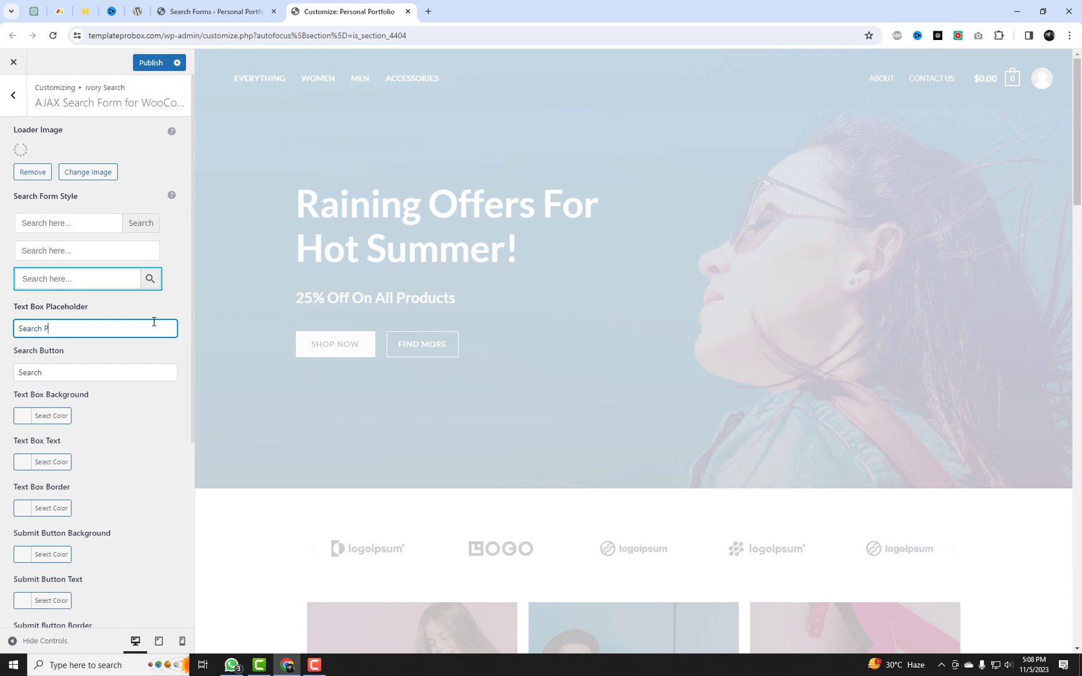
type("roducts")
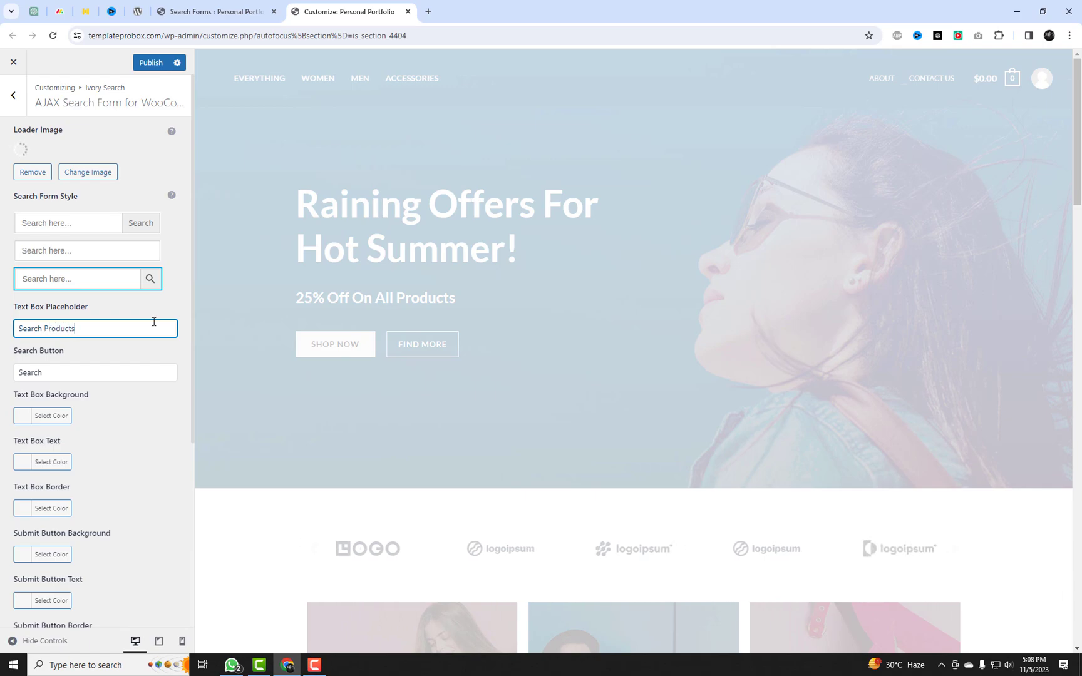
scroll(58, 423, "down", 5)
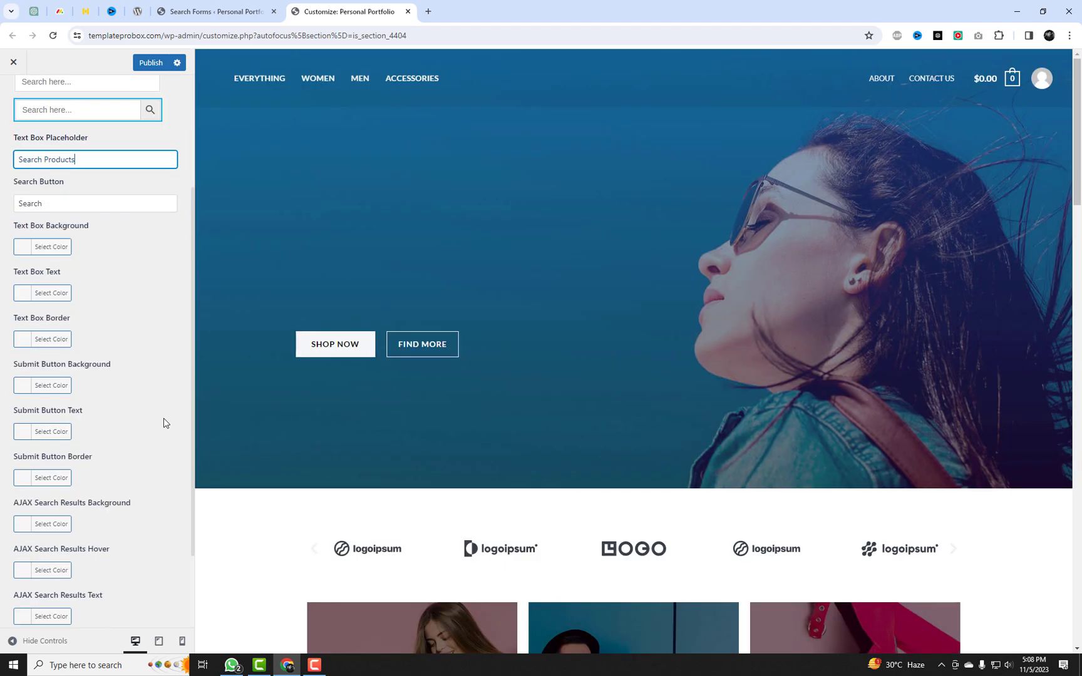
scroll(59, 423, "down", 3)
scroll(159, 462, "up", 5)
scroll(158, 339, "up", 4)
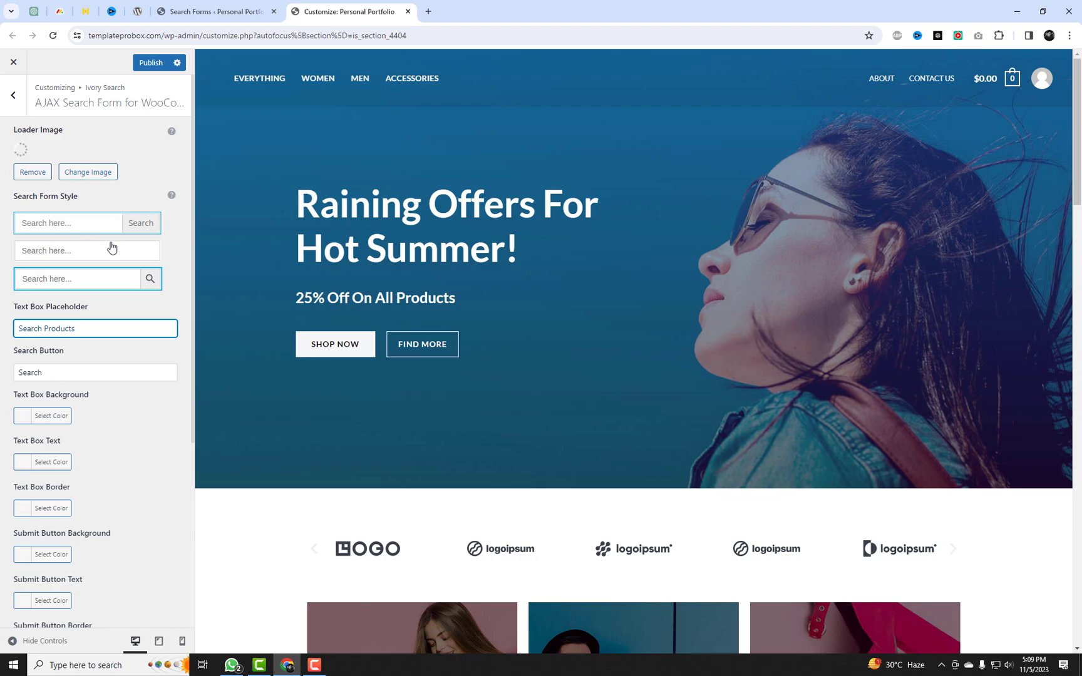
Publish the design, return to the form settings and enable AJAX Search, accepting the page reload.
left_click(150, 62)
left_click(216, 11)
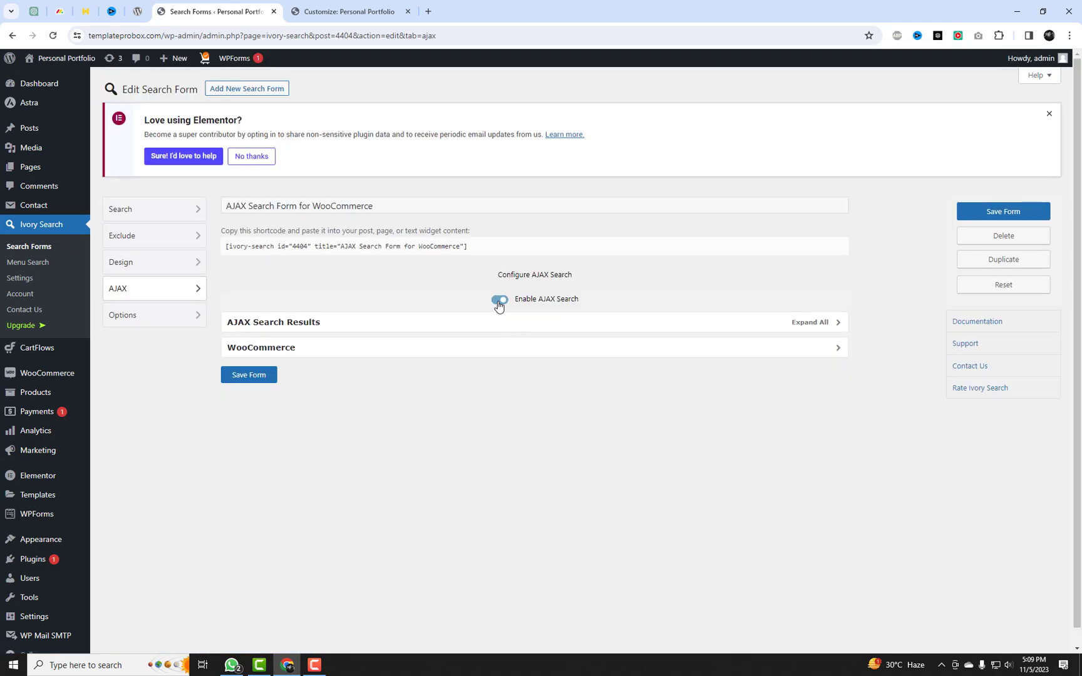
left_click(498, 300)
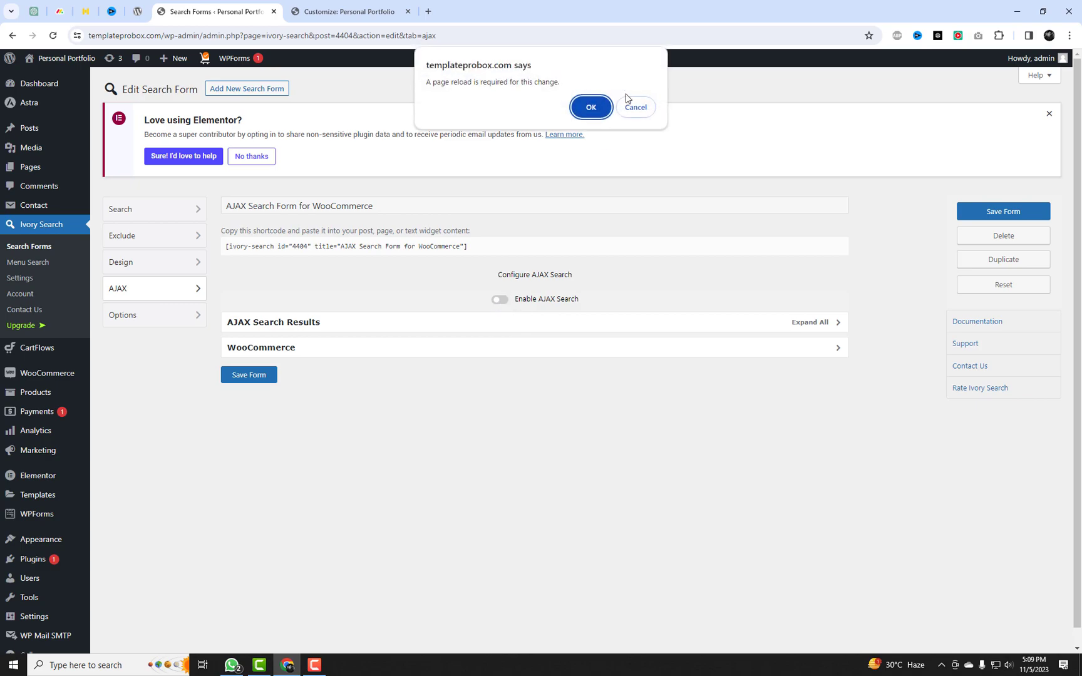
left_click(590, 107)
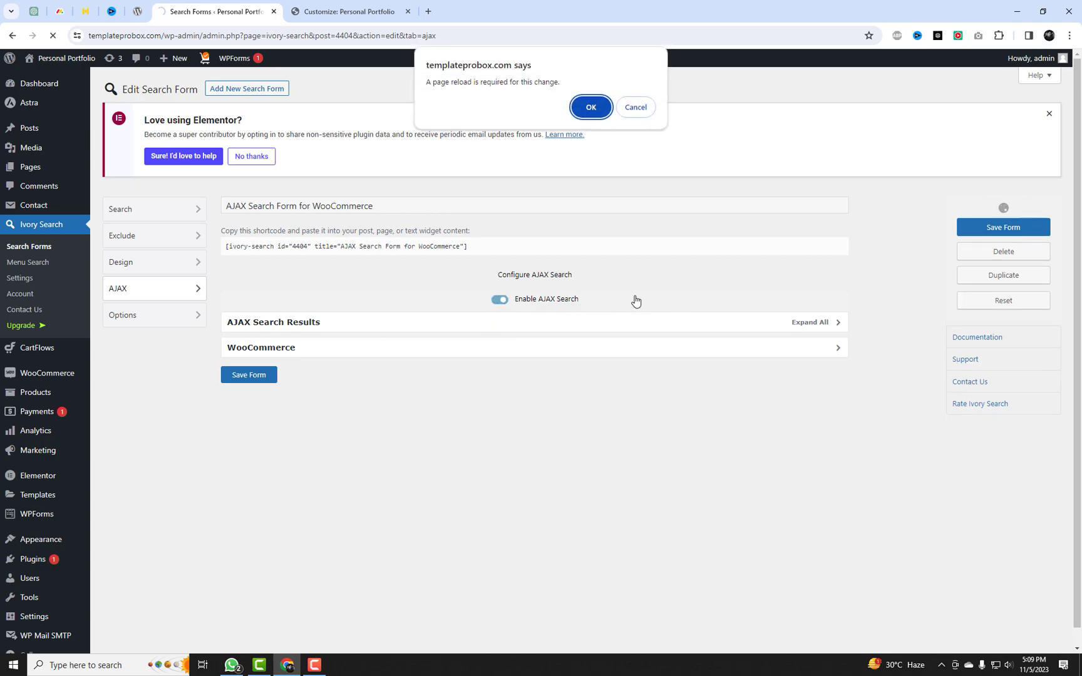
left_click(589, 107)
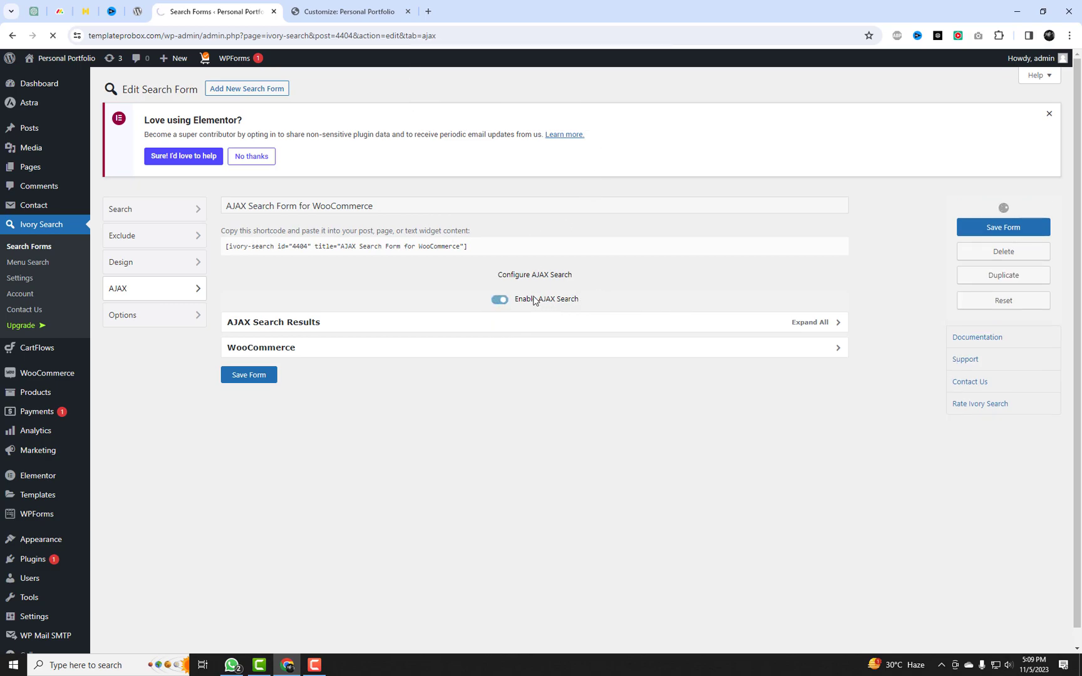
Set AJAX results to show content instead of excerpt, hide author, and require 2 minimum characters.
left_click(417, 353)
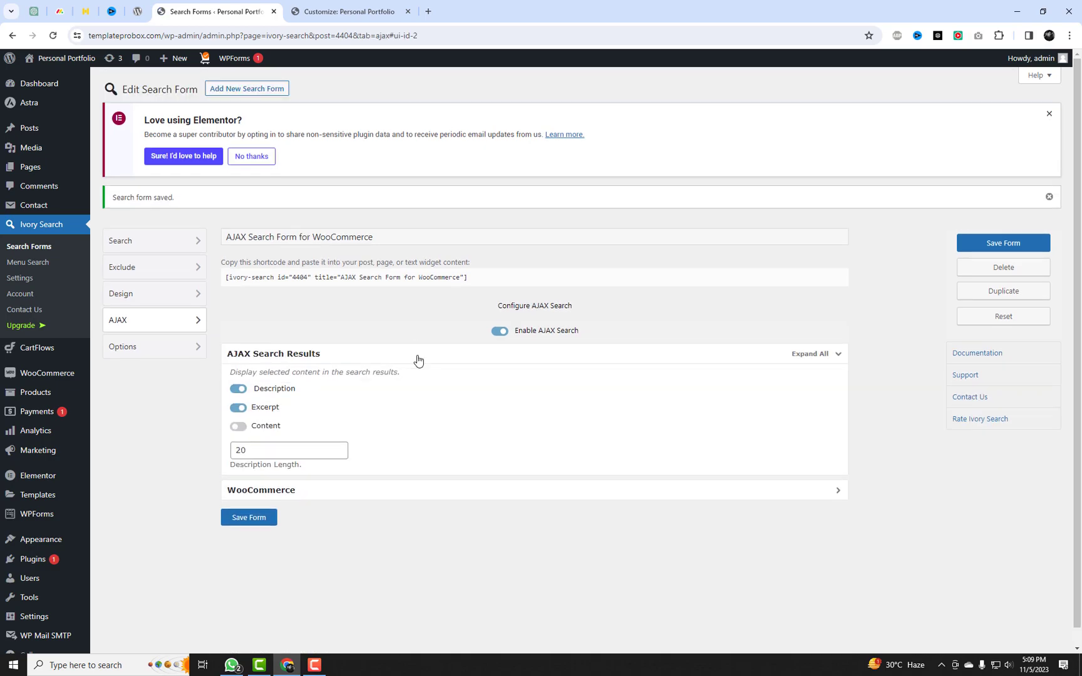
scroll(416, 360, "down", 2)
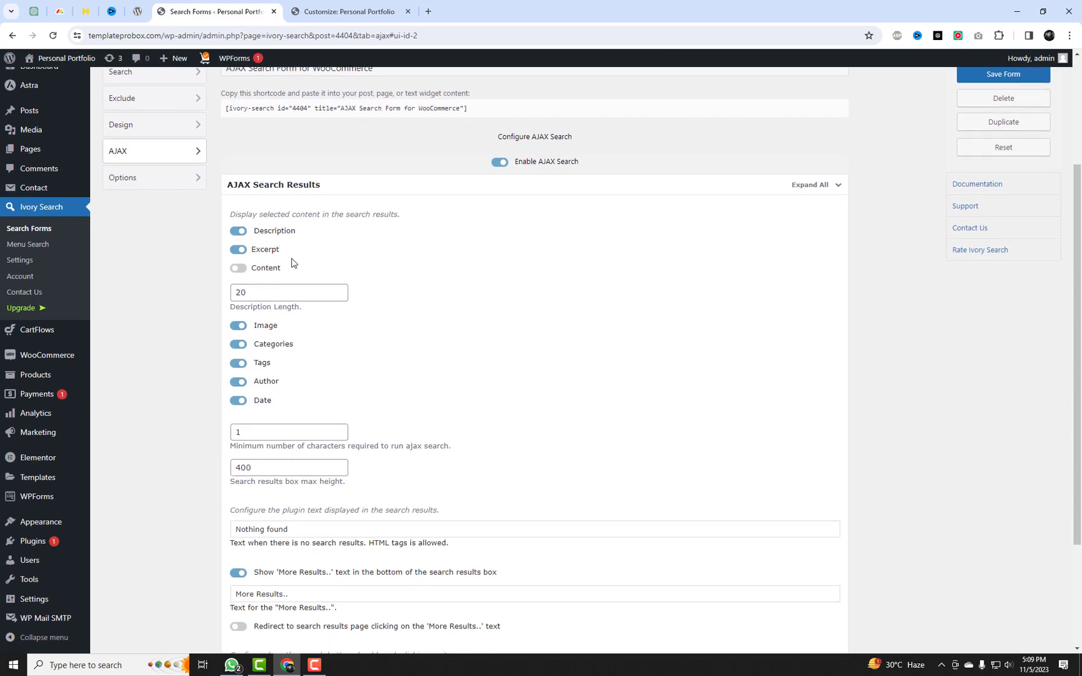
left_click(239, 268)
left_click(239, 344)
left_click(239, 381)
left_click(238, 401)
left_click(239, 363)
left_click(243, 347)
scroll(312, 345, "down", 2)
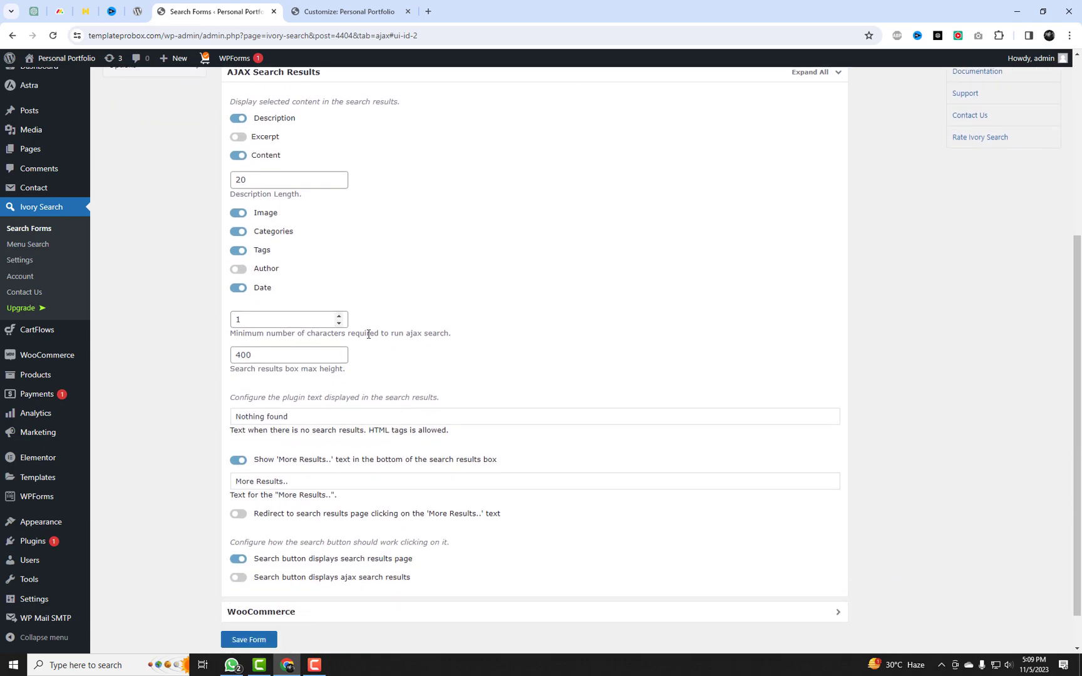
left_click_drag(457, 333, 230, 327)
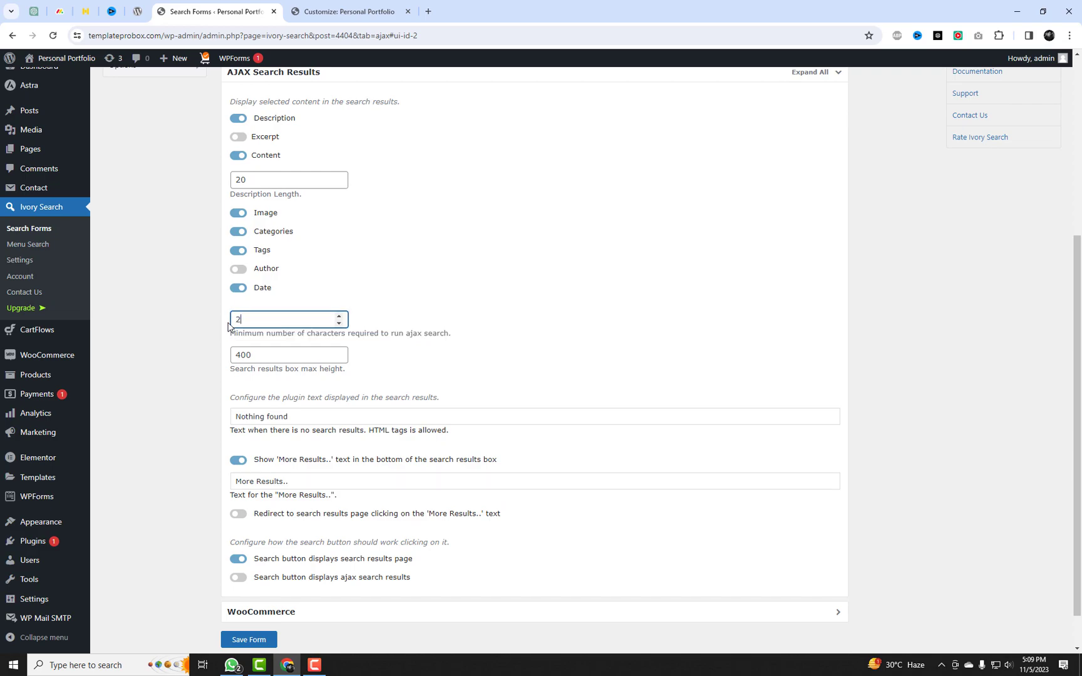
left_click(541, 330)
scroll(541, 339, "down", 1)
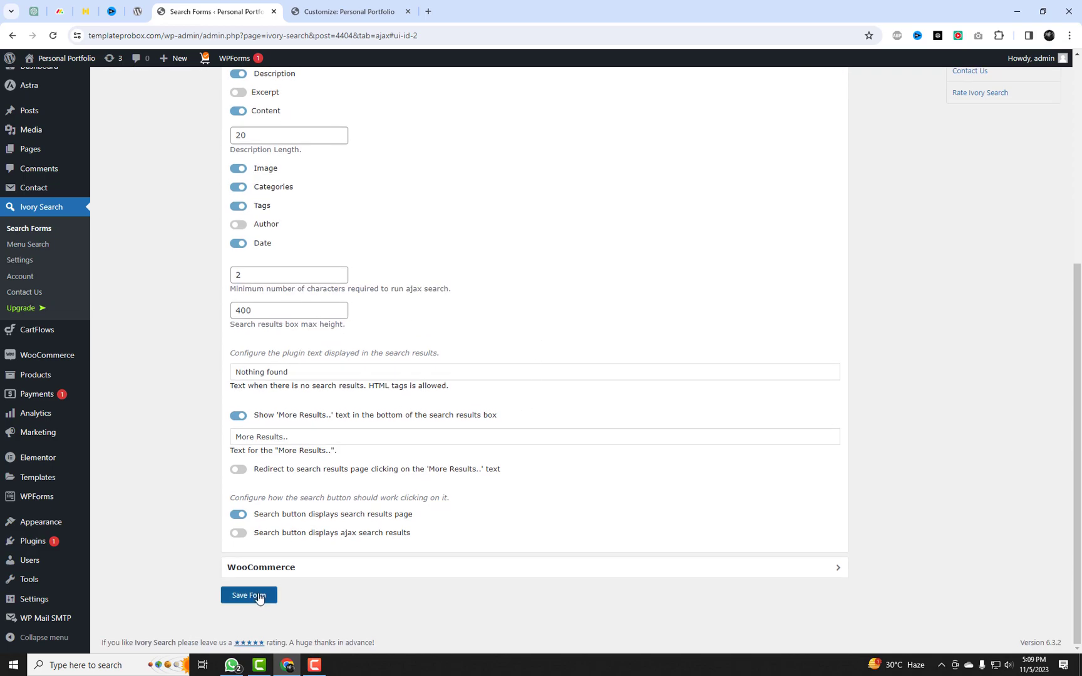
Save the form, then enable SKU in WooCommerce results and save again.
left_click(324, 572)
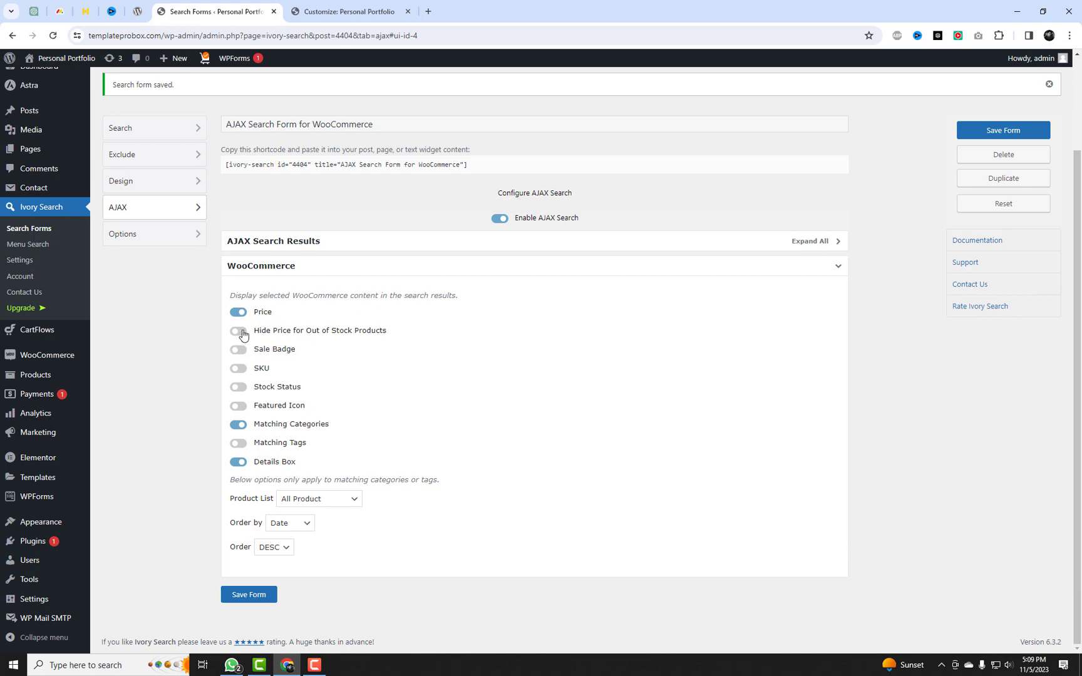
left_click(239, 369)
left_click(268, 603)
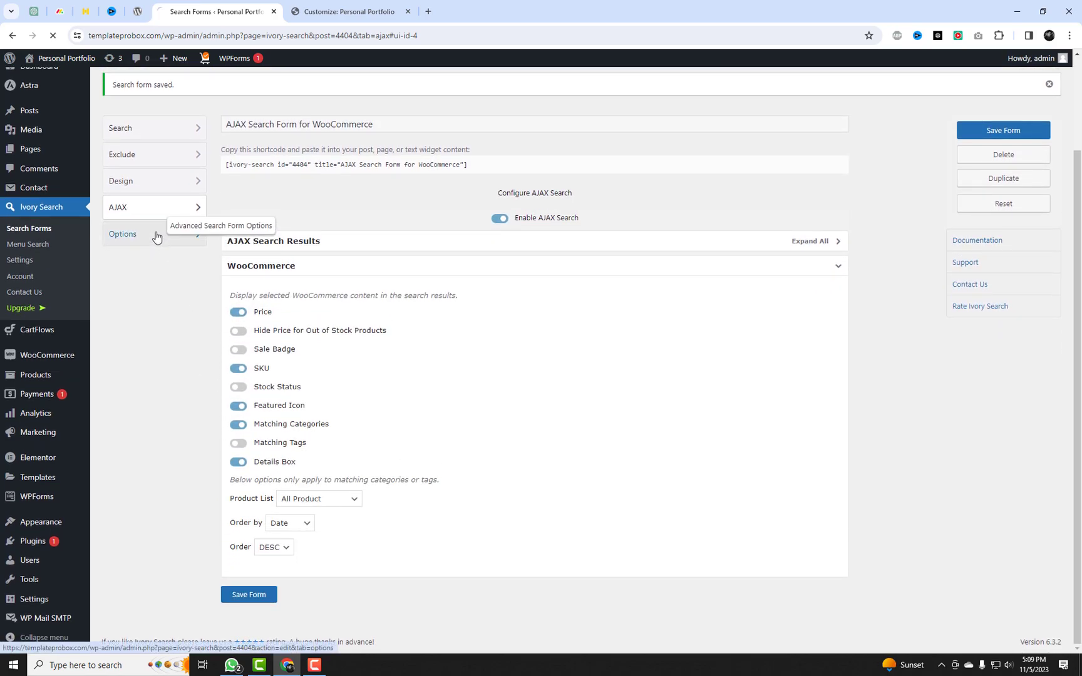
In the form Options, set Posts Per Page to 5 results.
left_click(156, 234)
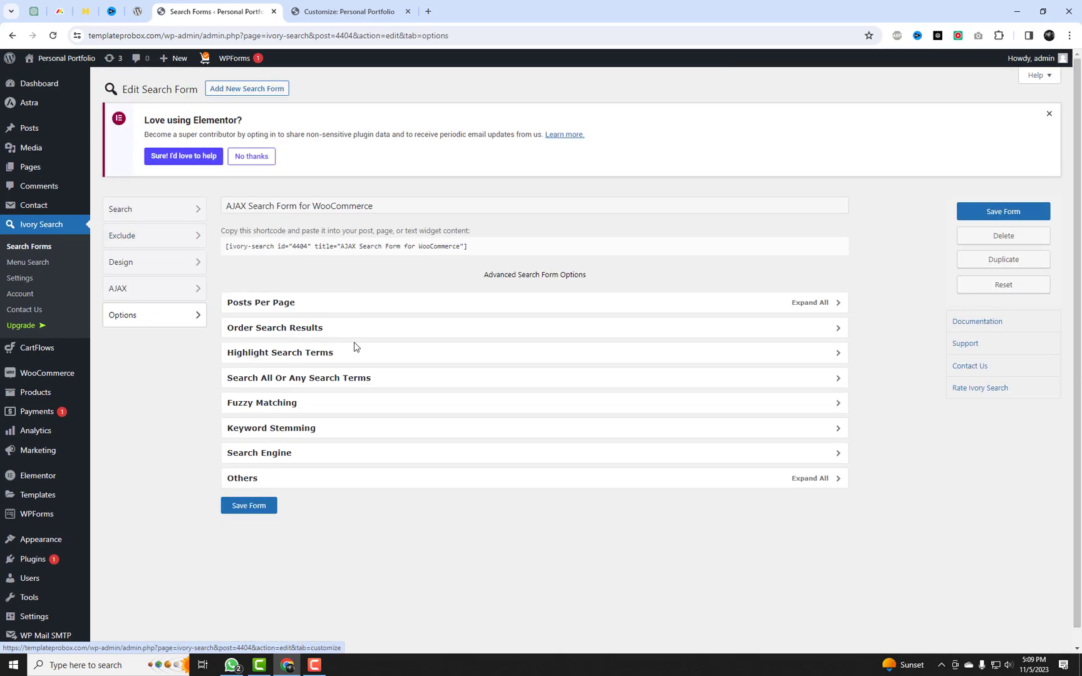
left_click(312, 306)
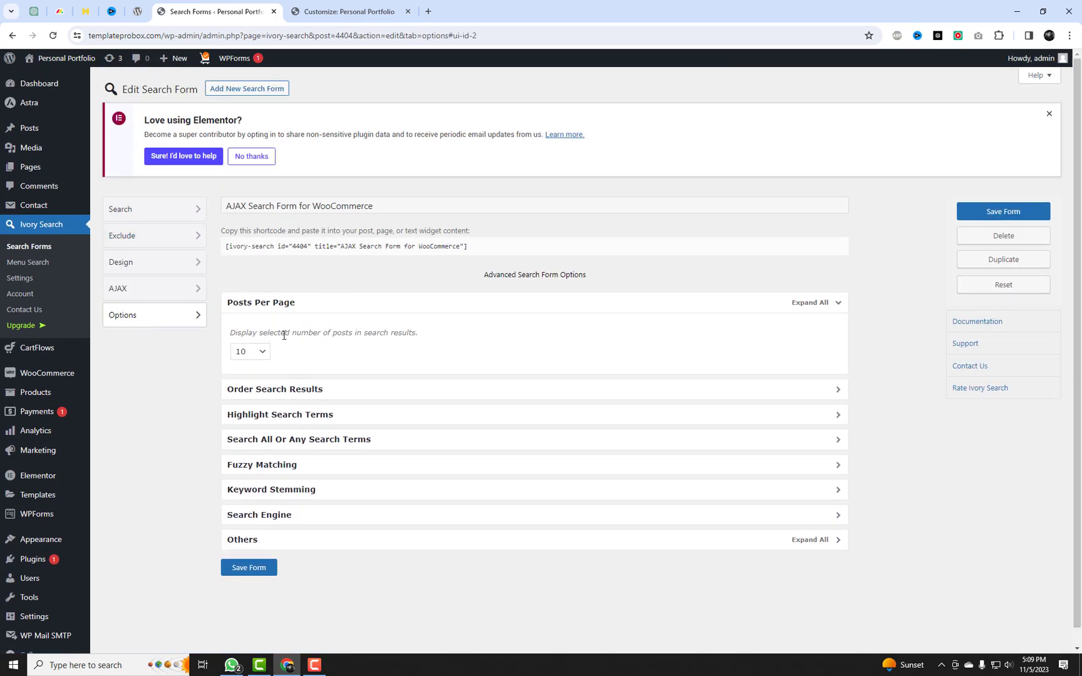
left_click(264, 352)
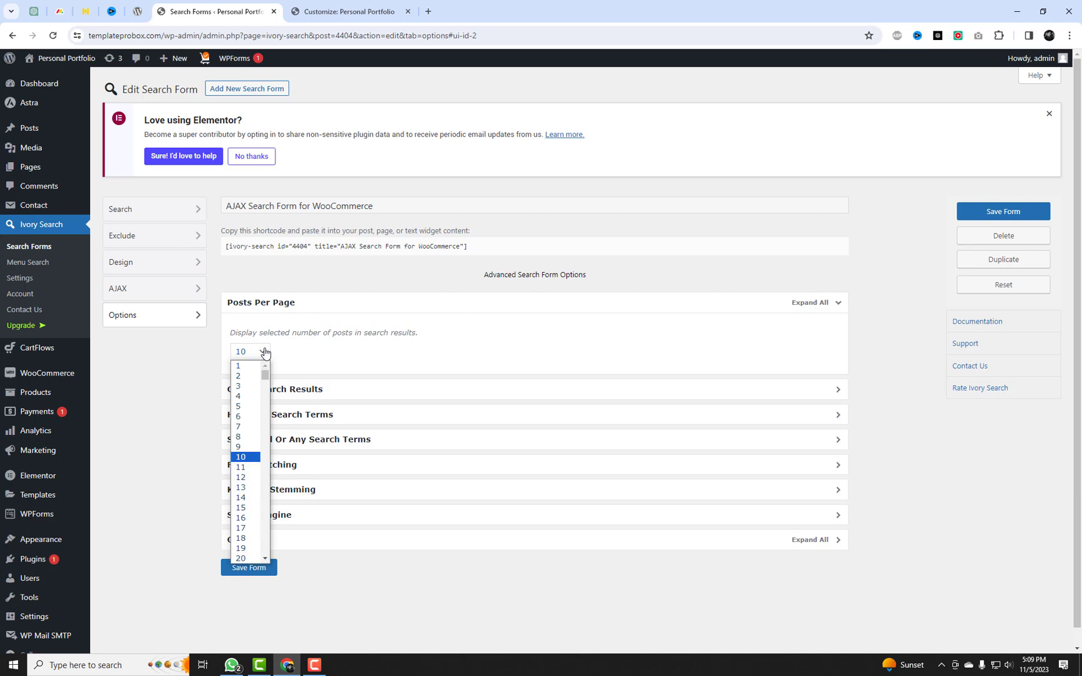
left_click(244, 406)
scroll(321, 393, "down", 1)
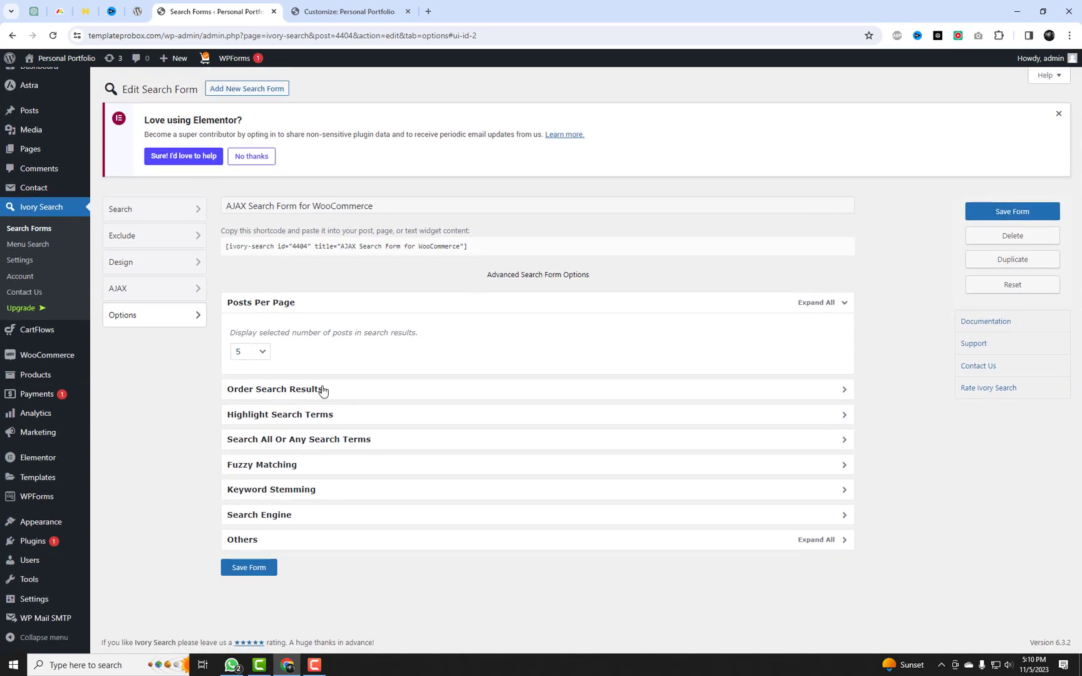
Review the ordering, search terms, Fuzzy Matching, Search Engine and Others sections.
left_click(346, 393)
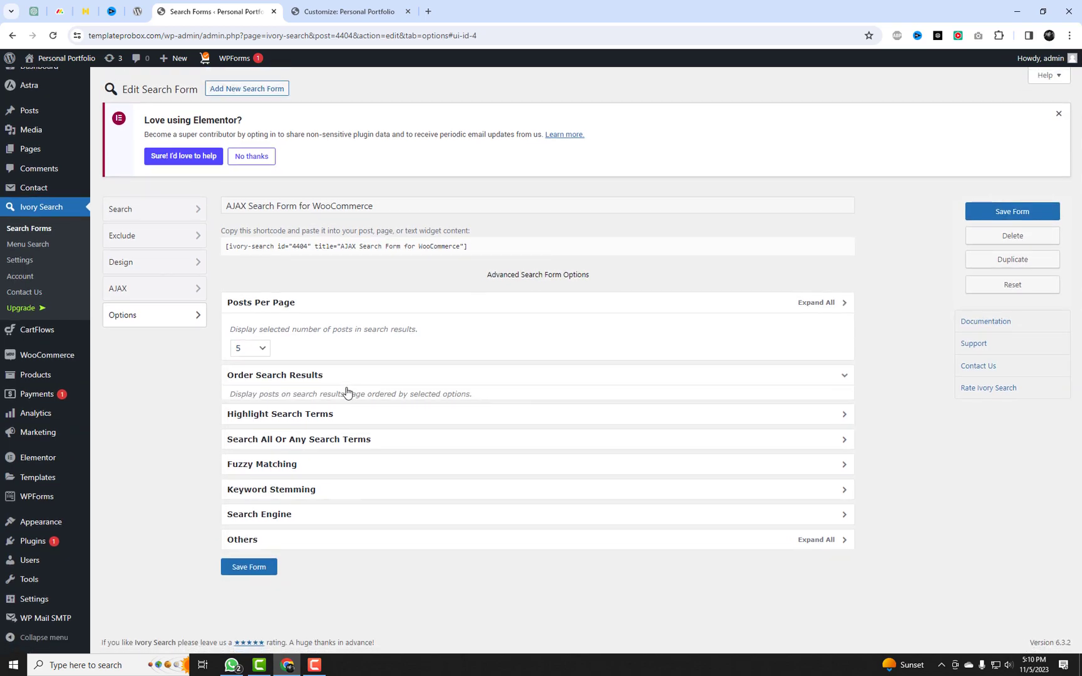
left_click(390, 414)
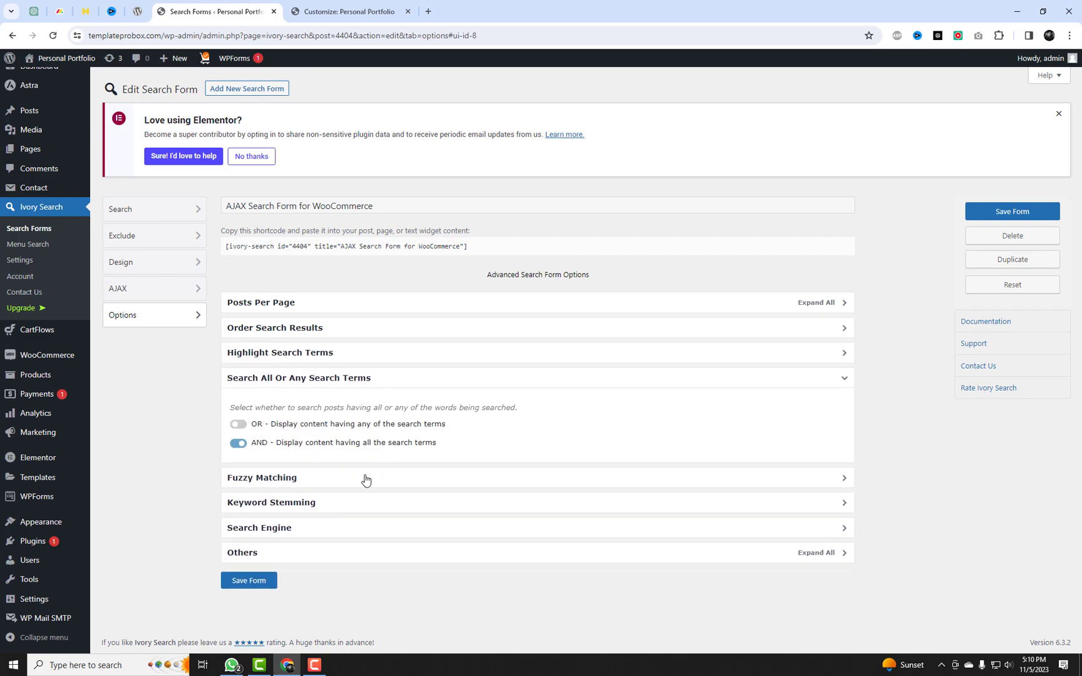
left_click(366, 478)
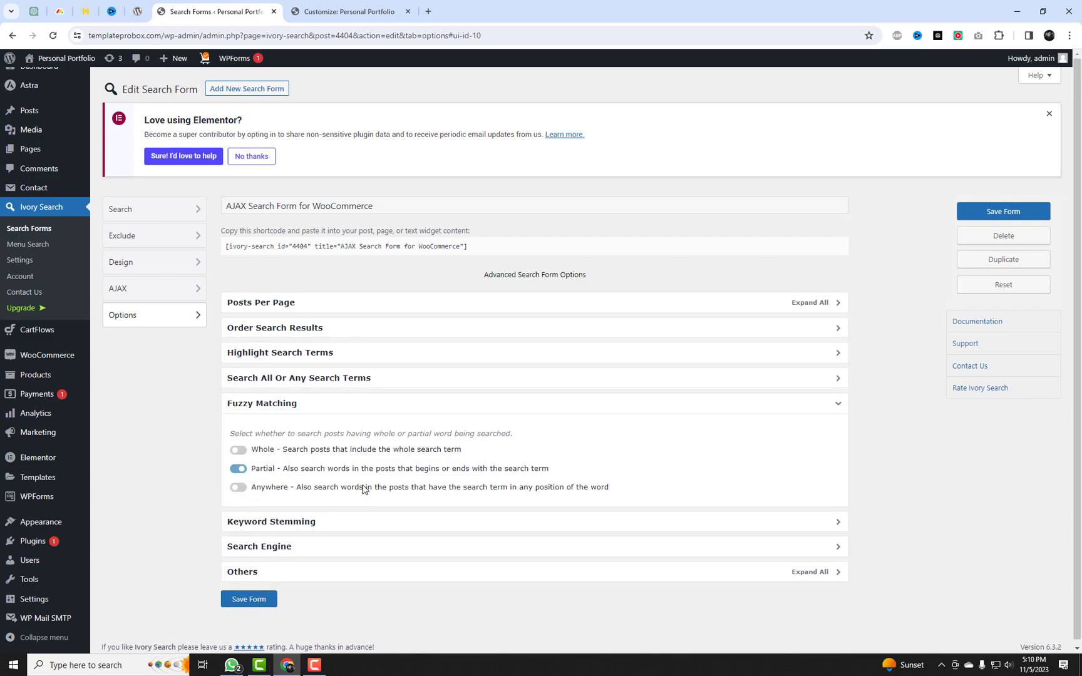
left_click(354, 526)
left_click(345, 557)
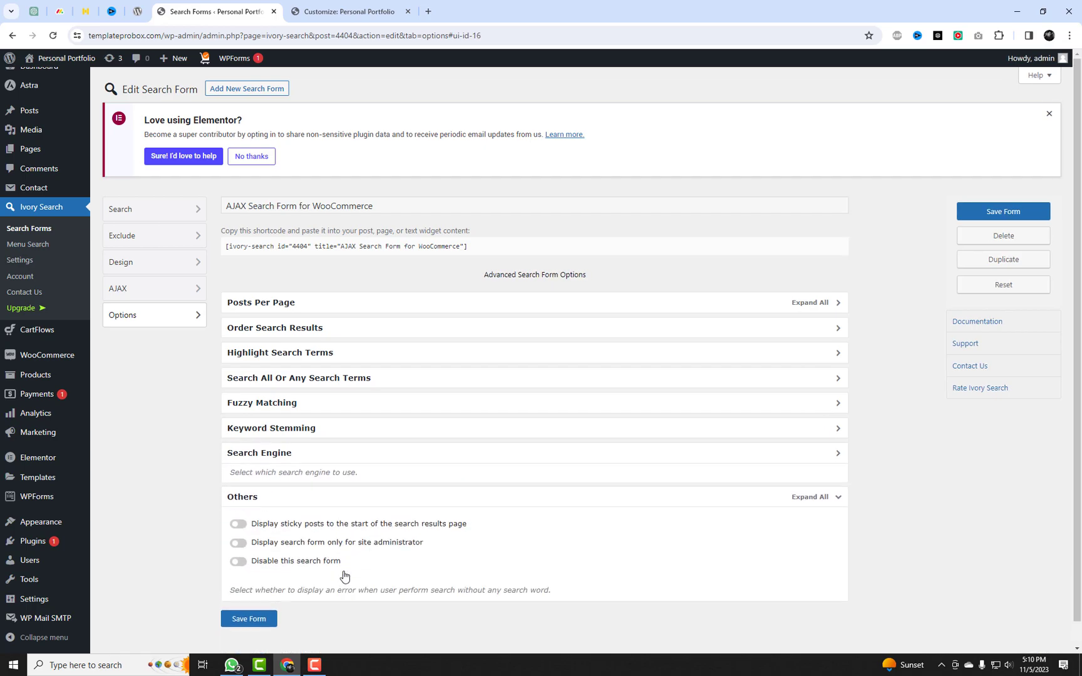
scroll(593, 533, "down", 1)
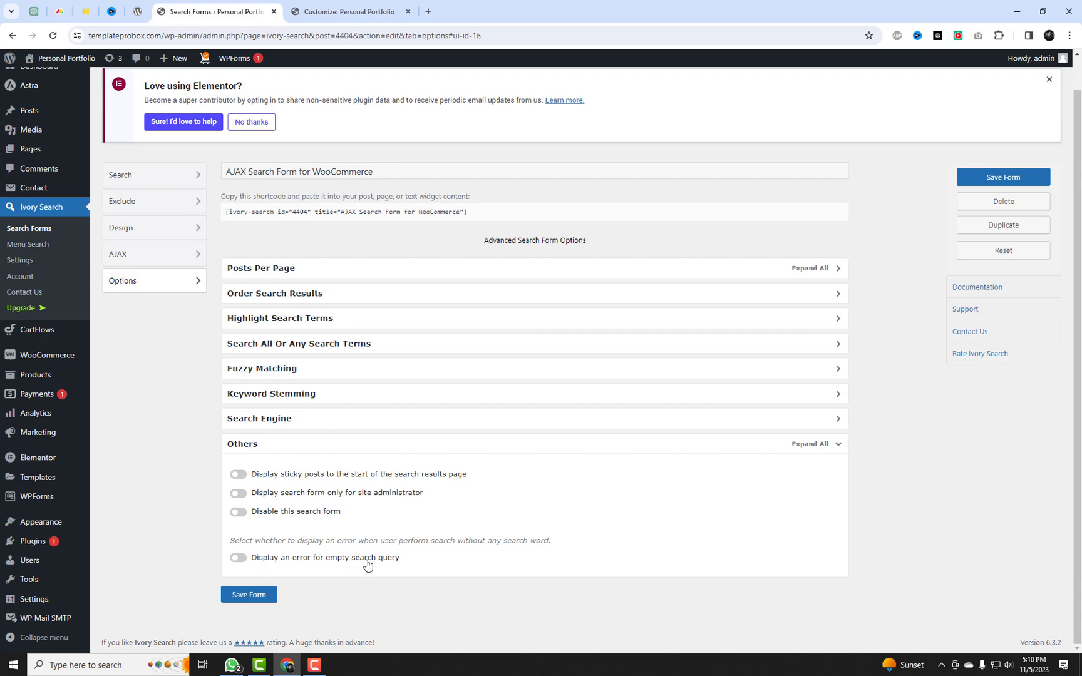
Toggle the empty-search error and form-disabled options, then save the form options.
left_click(239, 558)
left_click(241, 560)
left_click(238, 513)
left_click(249, 595)
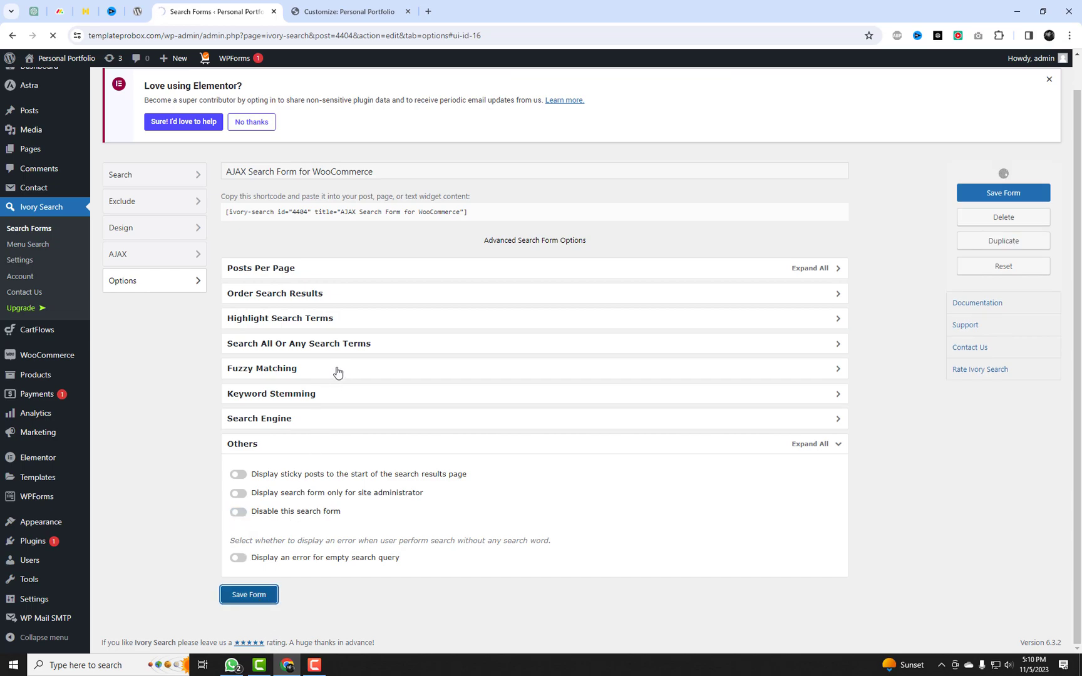
Copy the search form's shortcode and bring up the Visit Site link options.
triple_click(354, 212)
right_click(354, 211)
left_click(381, 225)
mouse_move(61, 57)
right_click(42, 78)
Open the store front page in a new tab, then the Home page in Elementor in another tab.
left_click(93, 89)
left_click(466, 11)
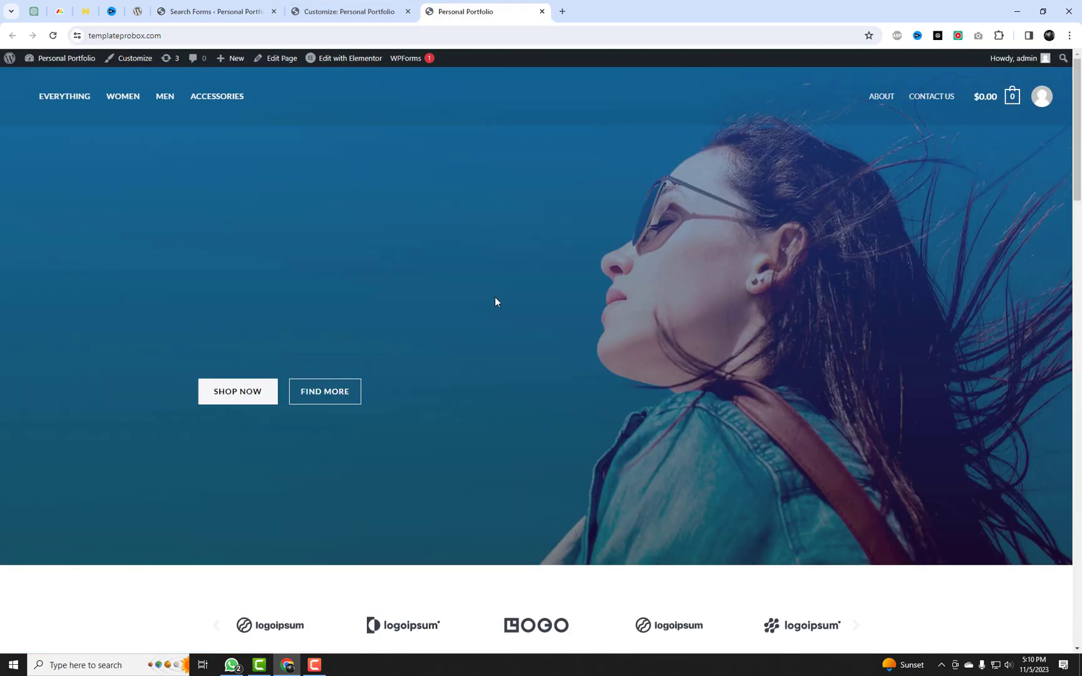
right_click(347, 58)
left_click(372, 78)
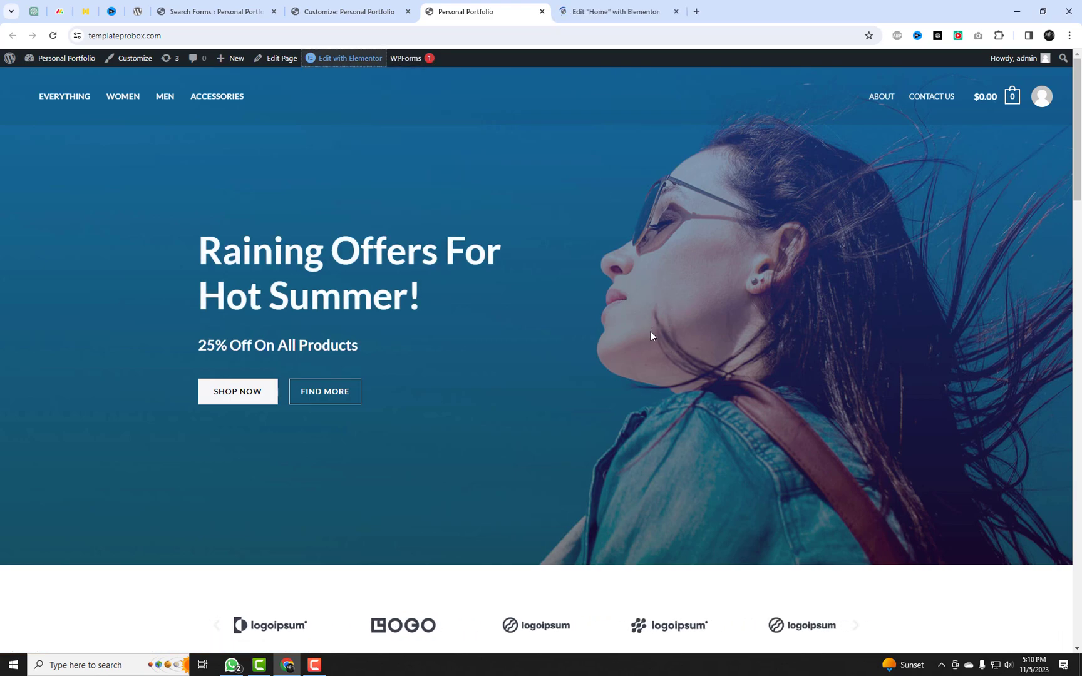
In Elementor, drag a Shortcode widget under the Featured Products heading.
left_click(598, 12)
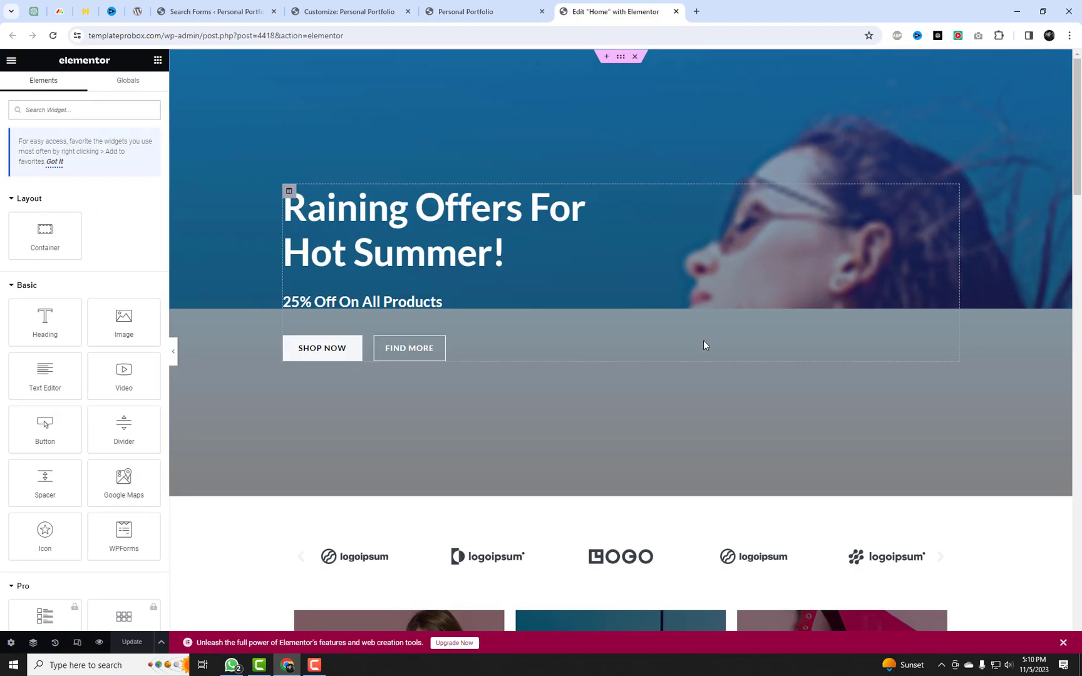
scroll(1006, 435, "down", 2)
scroll(1006, 436, "down", 8)
scroll(966, 406, "down", 2)
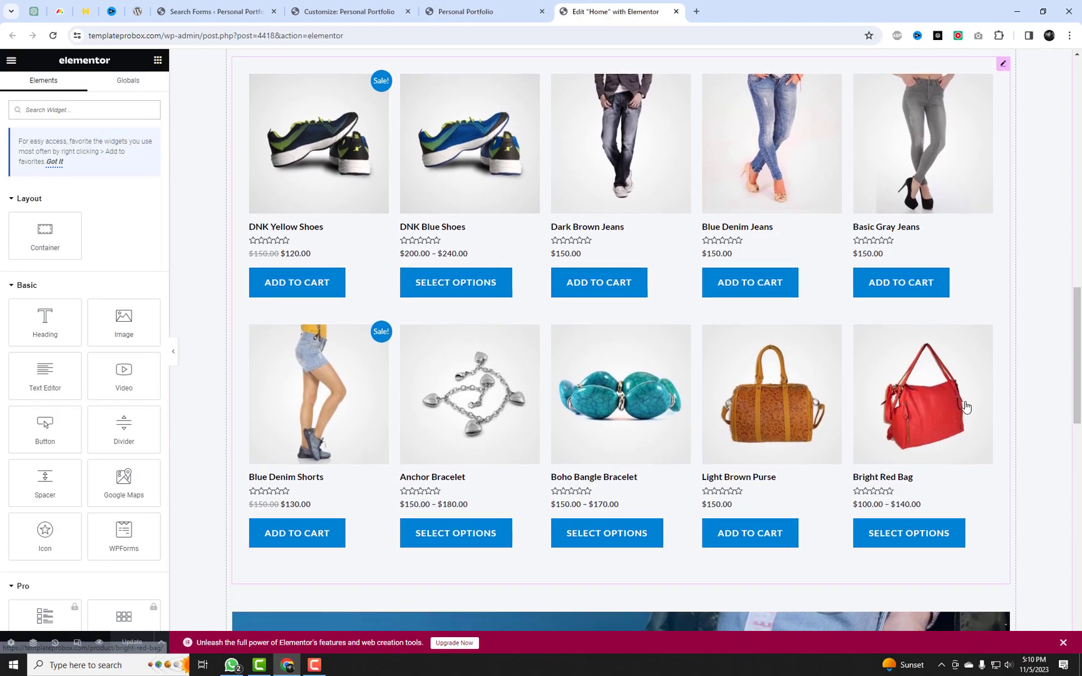
scroll(967, 407, "up", 3)
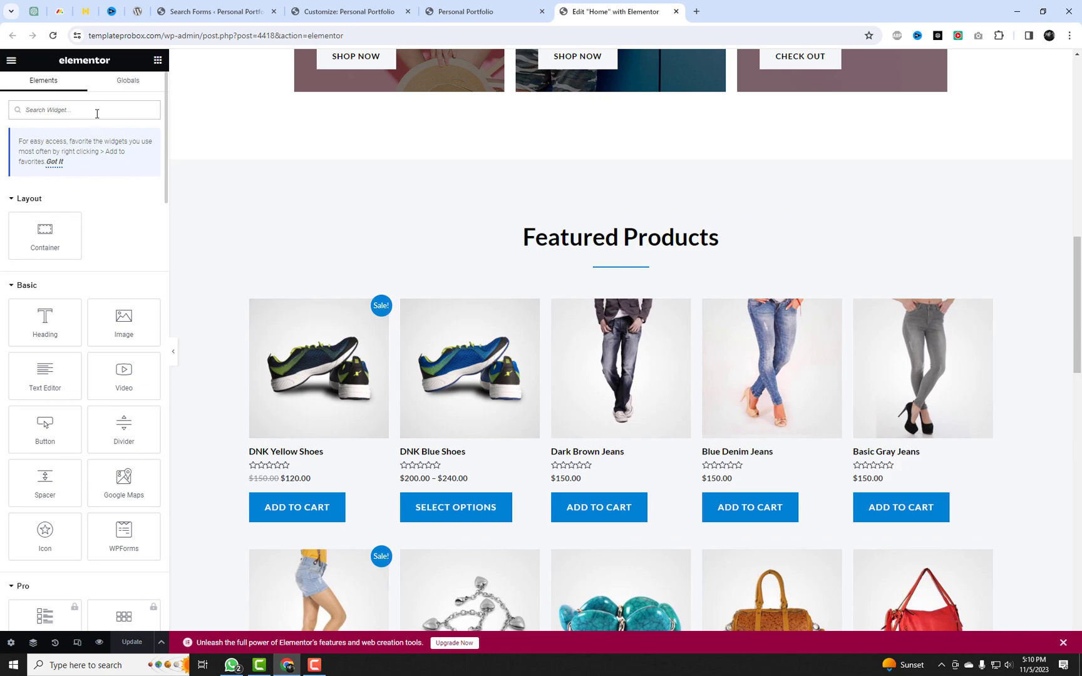
type("short")
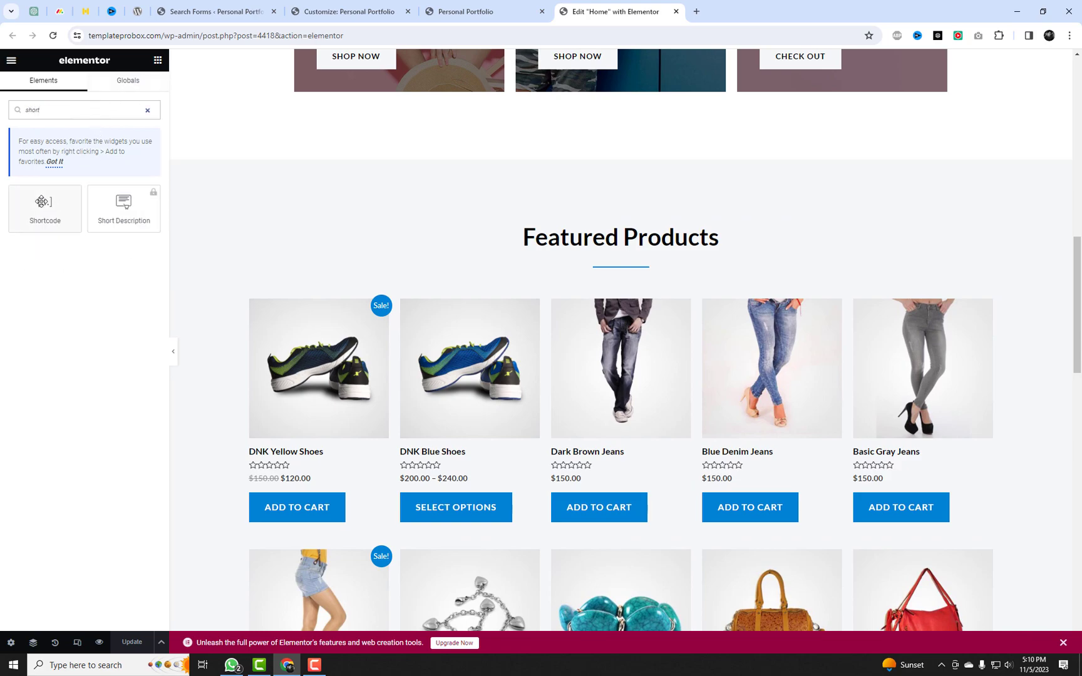
left_click_drag(45, 208, 588, 249)
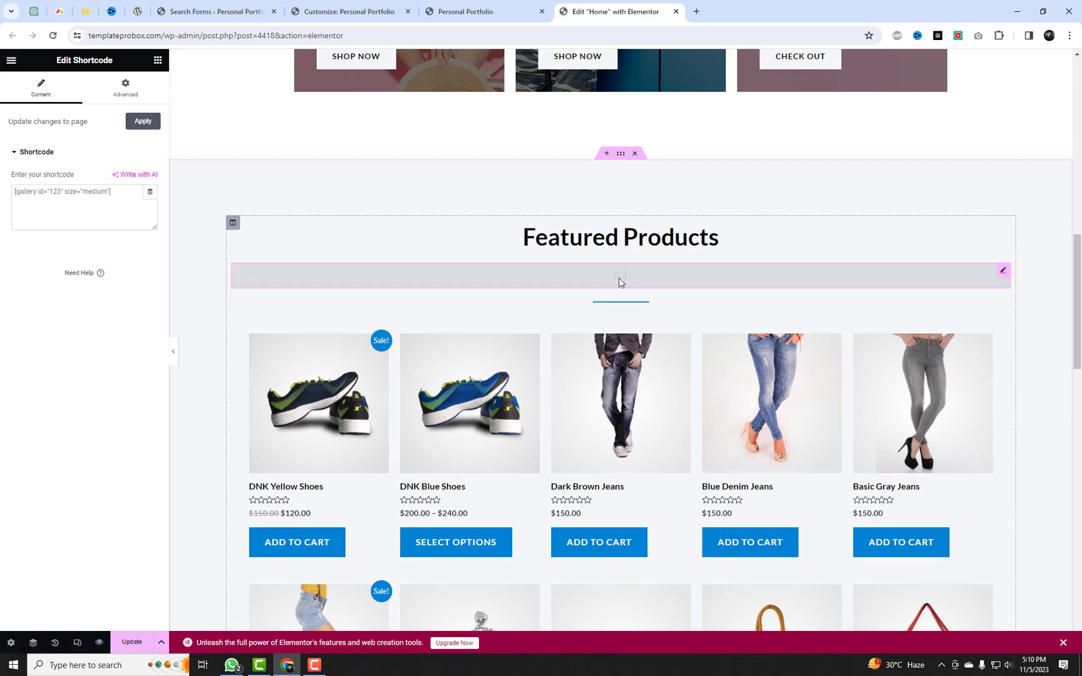
Paste the Ivory Search shortcode into the widget and unlink its Advanced padding.
left_click(107, 212)
key("ctrl+v")
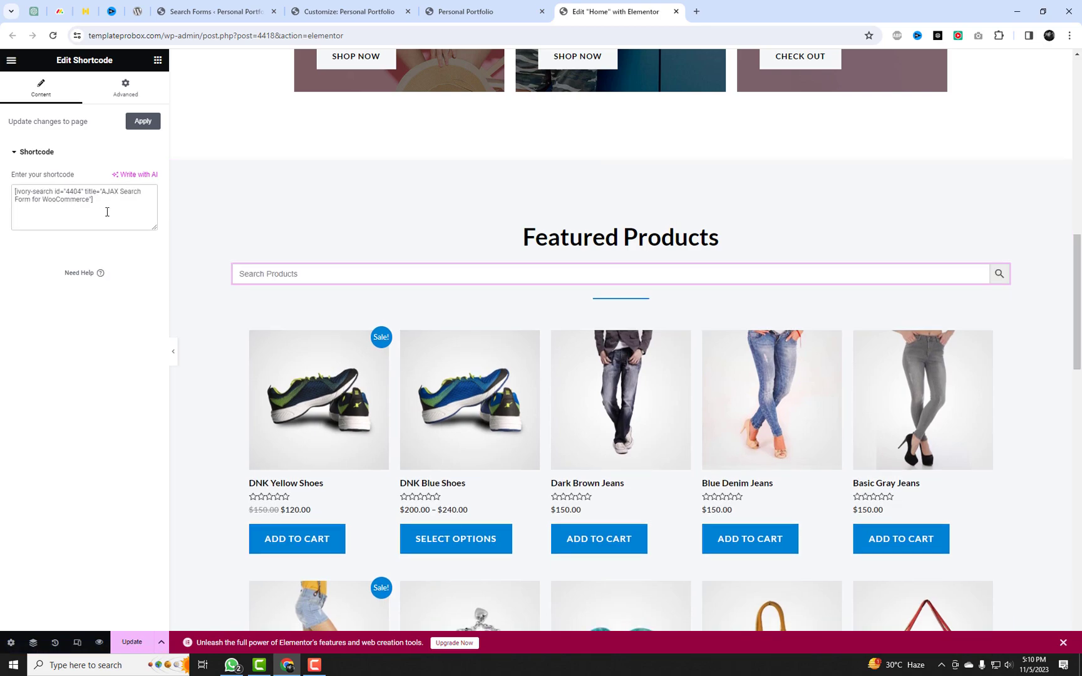
left_click(126, 88)
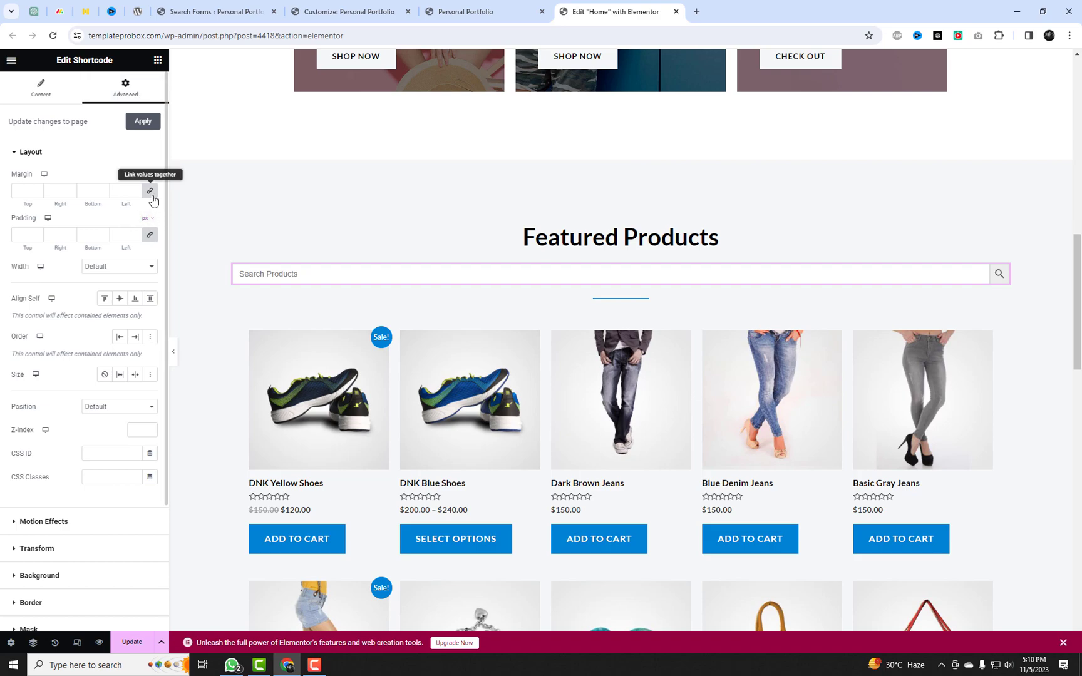
left_click(149, 234)
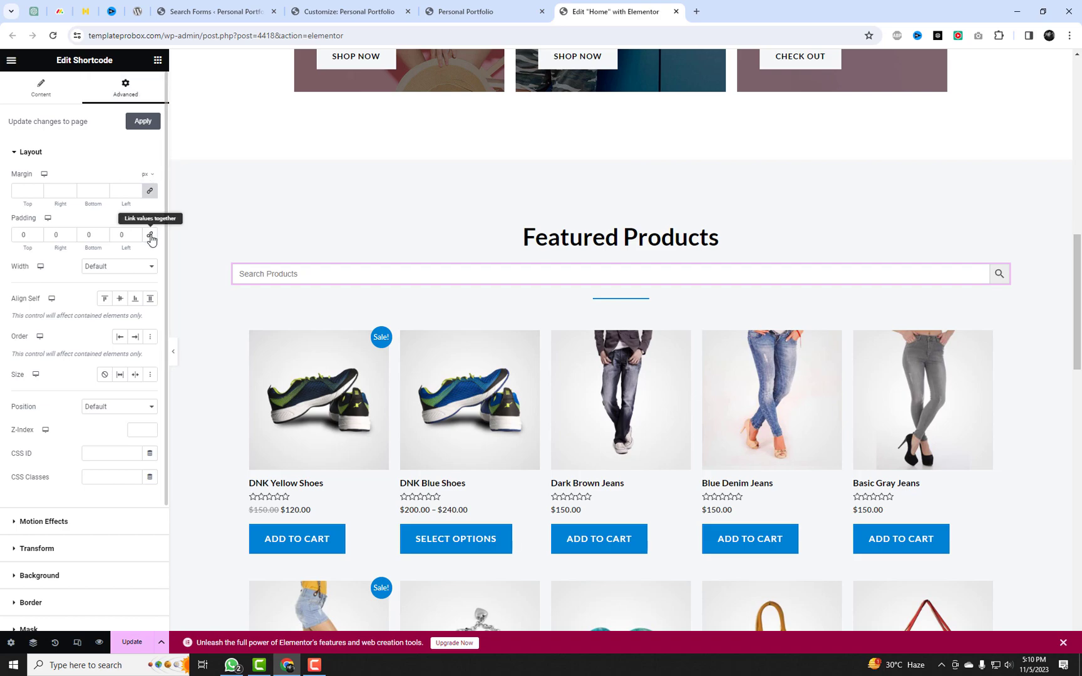
type("50")
Set padding units to % with 30% left and right, then update the page.
double_click(59, 235)
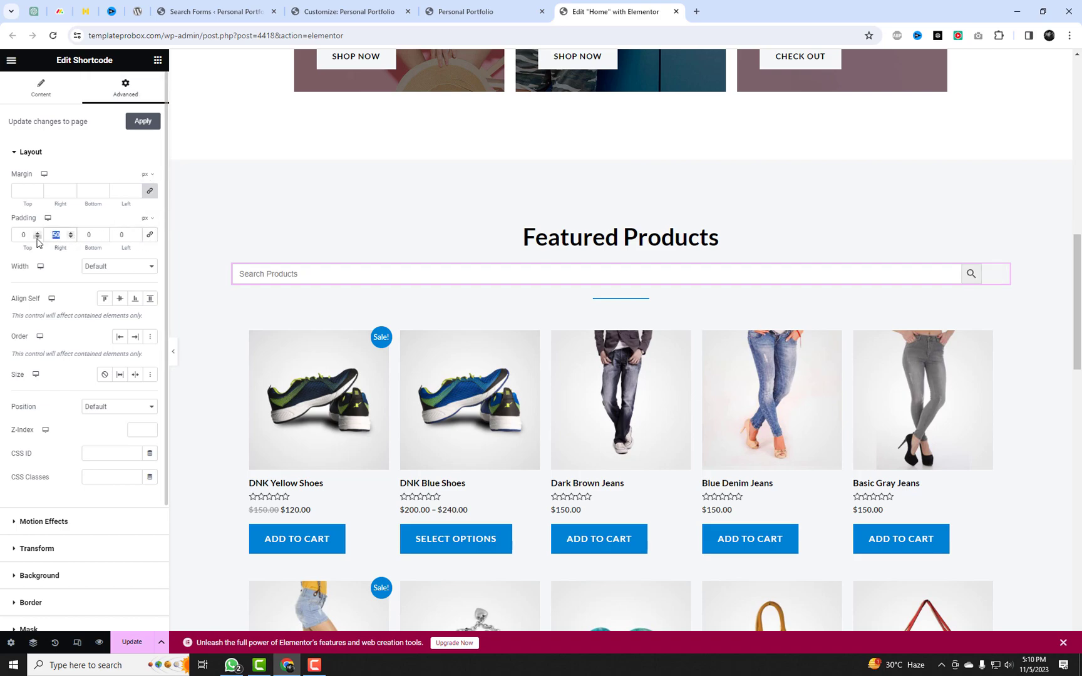
left_click(148, 218)
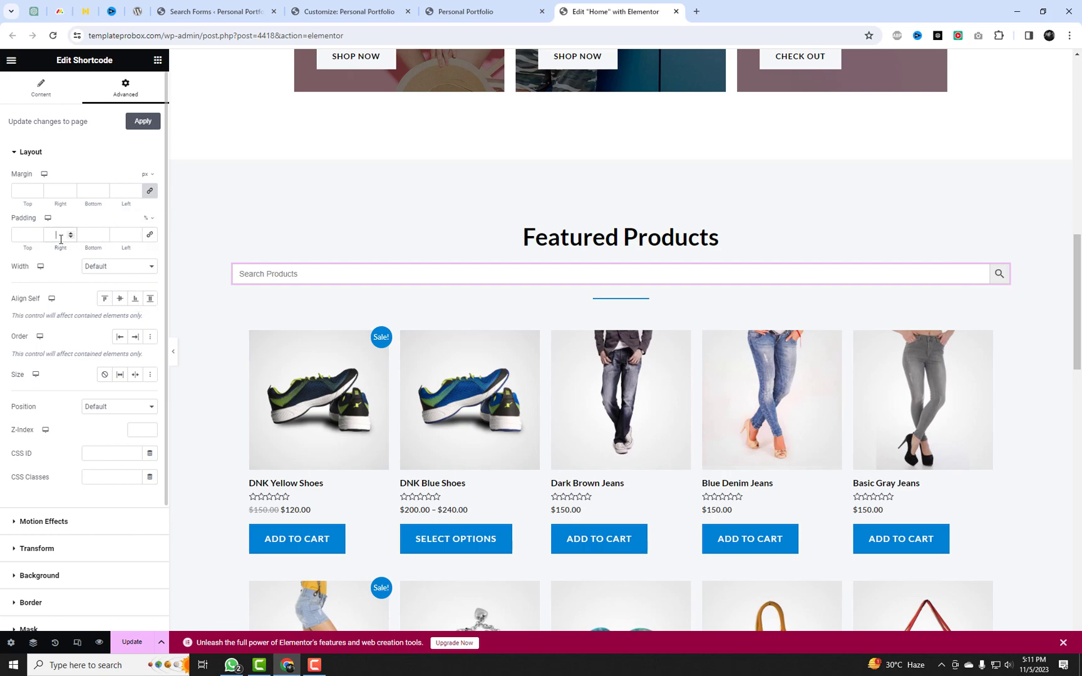
type("20")
left_click(124, 236)
type("20")
double_click(59, 235)
type("30")
double_click(118, 235)
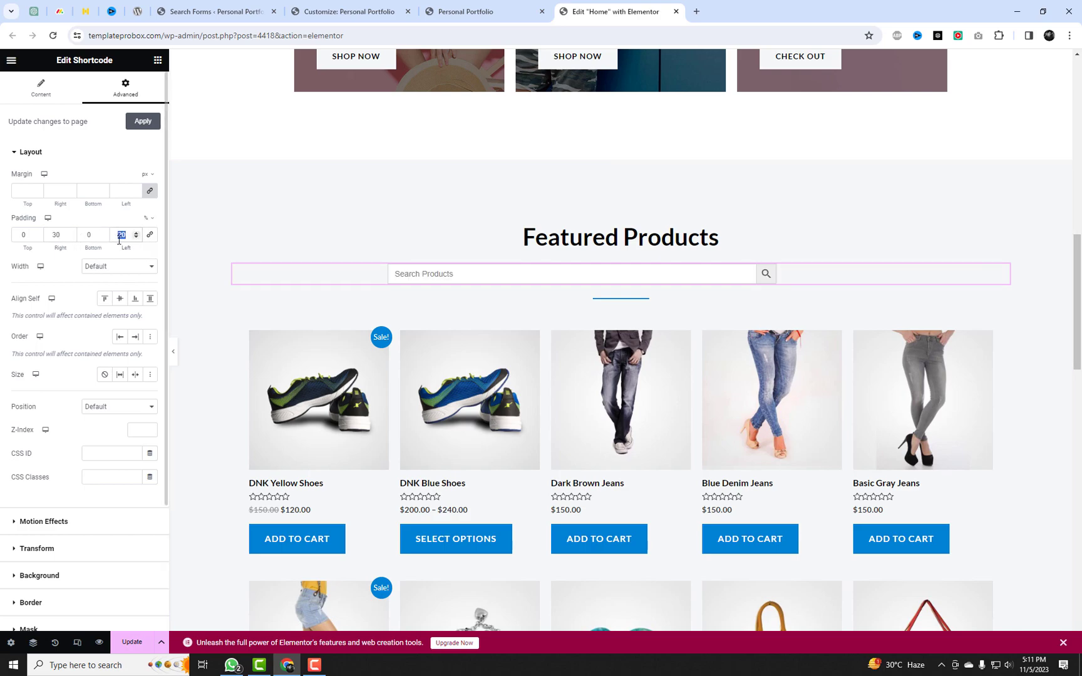
type("30")
left_click(132, 643)
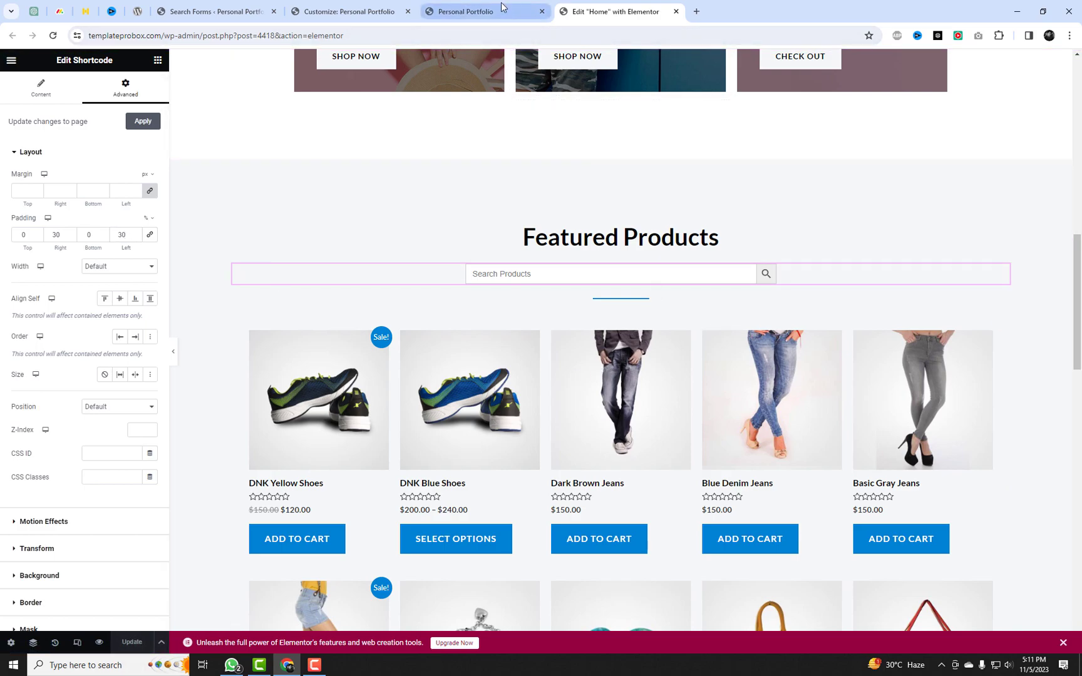
Reload the live store tab and search Dnk in the Featured Products search box.
left_click(465, 11)
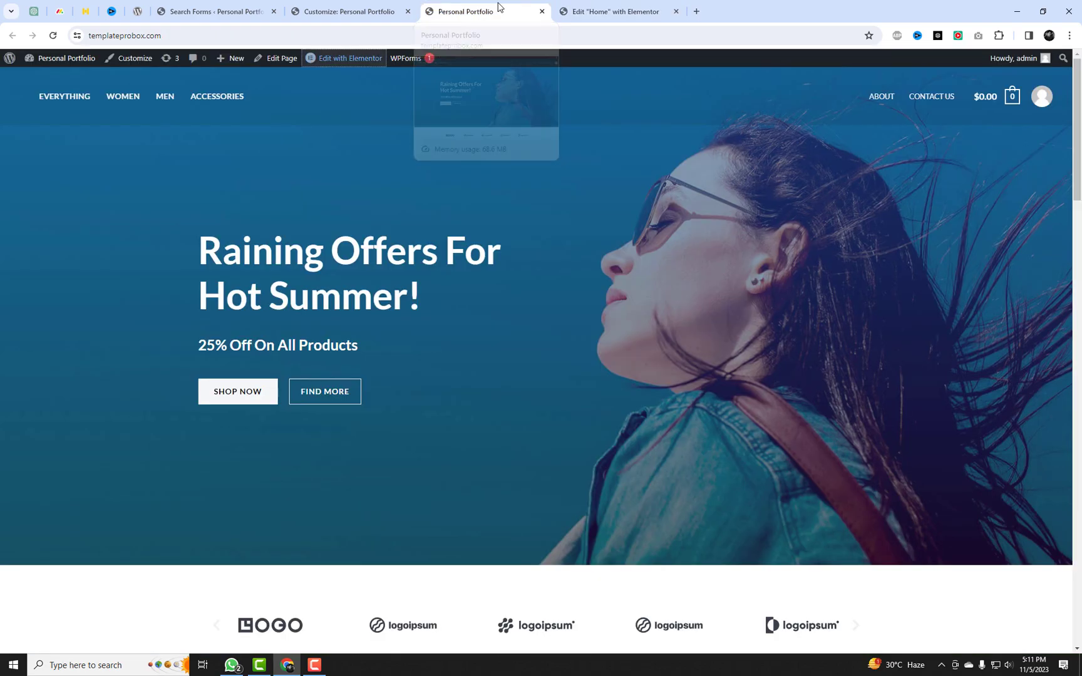
left_click(484, 34)
key("Return")
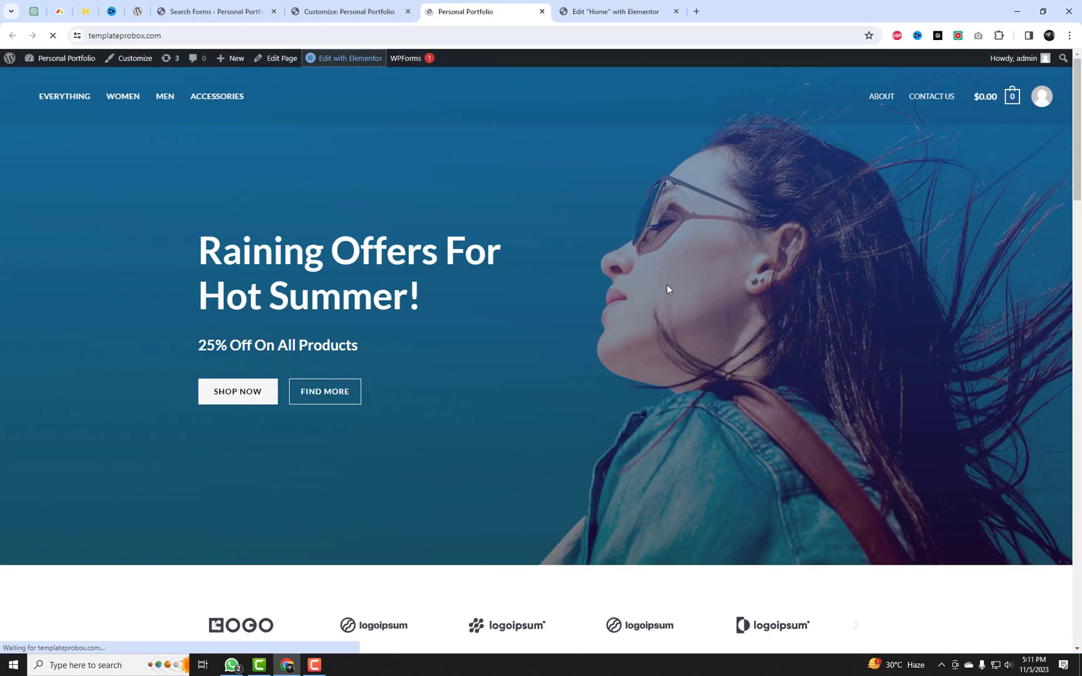
scroll(675, 369, "down", 5)
scroll(711, 360, "down", 5)
left_click(489, 229)
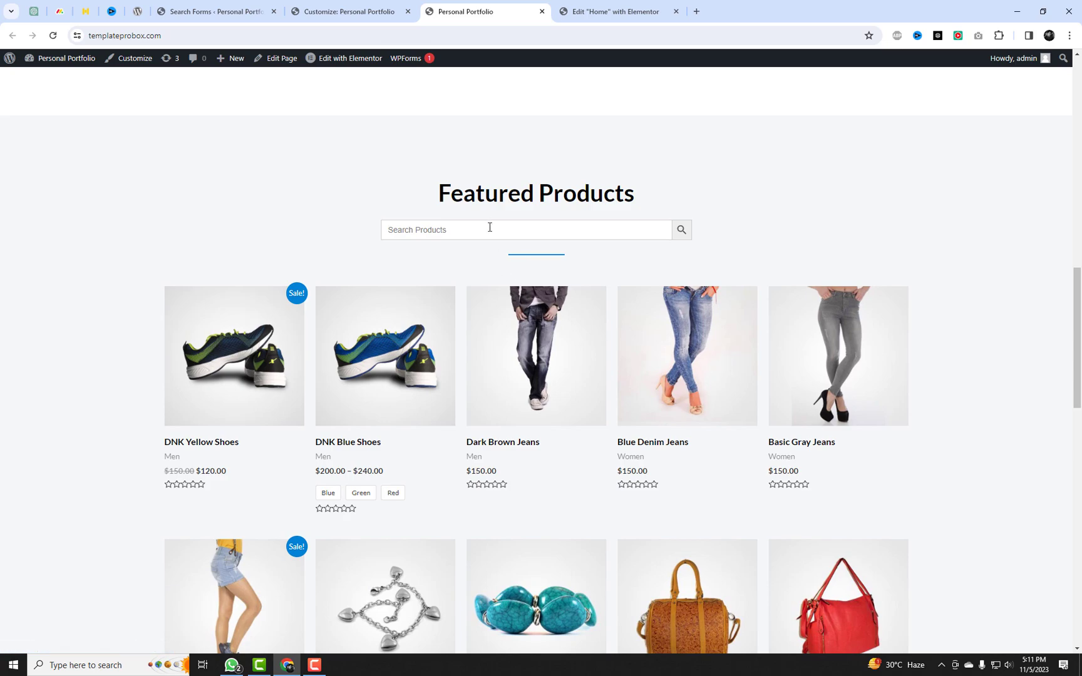
type("Dn")
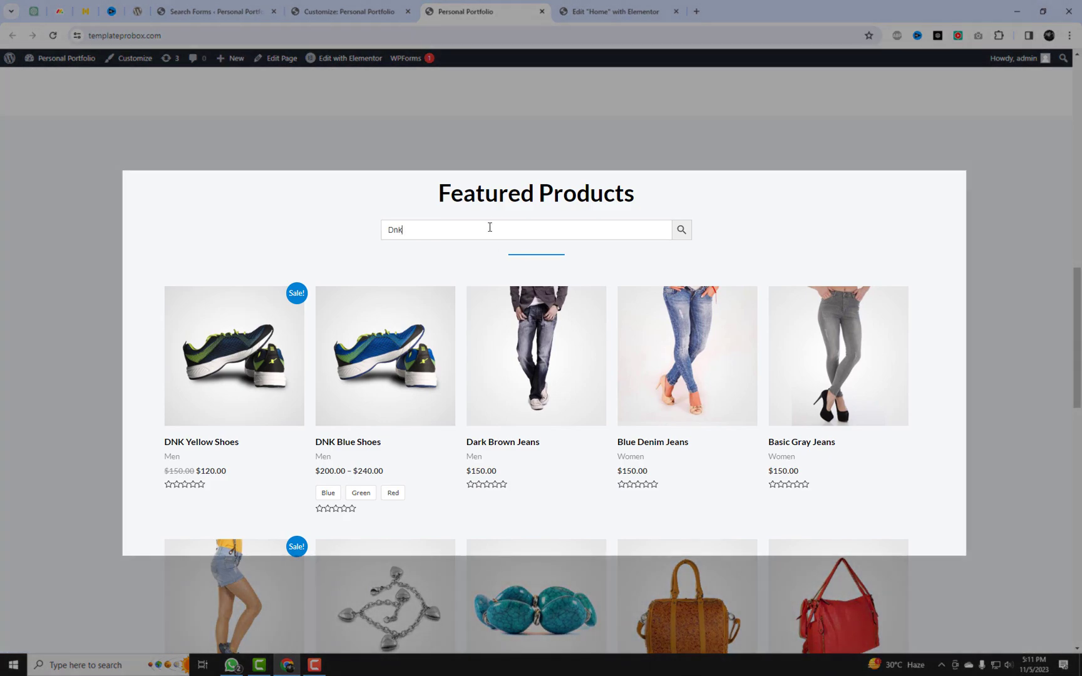
type("k")
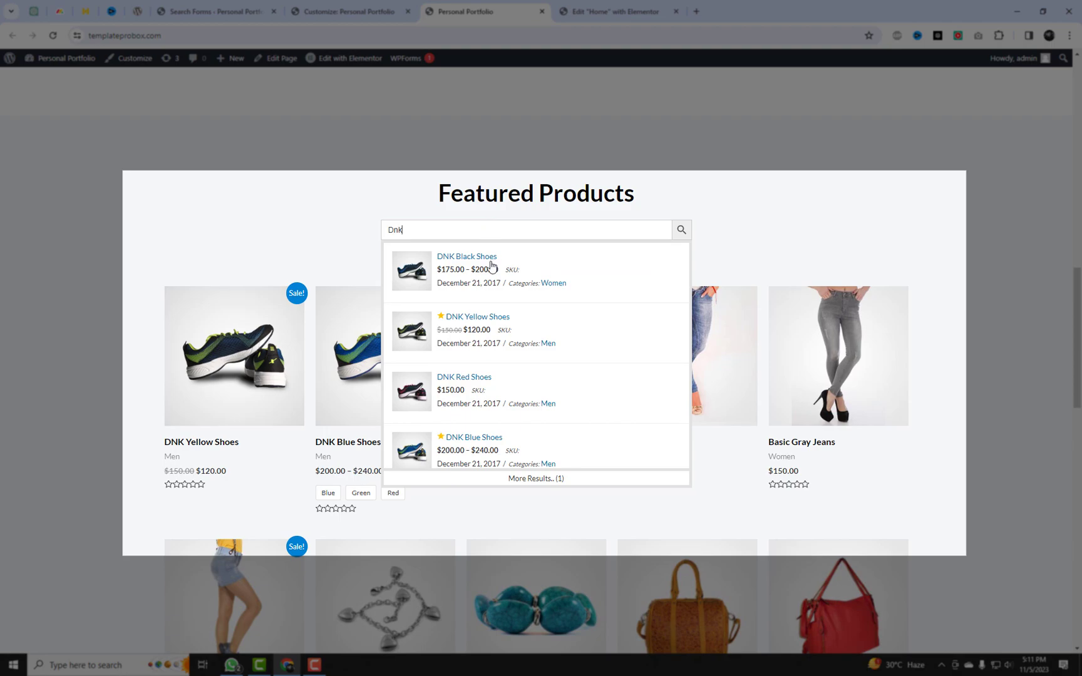
scroll(499, 262, "up", 1)
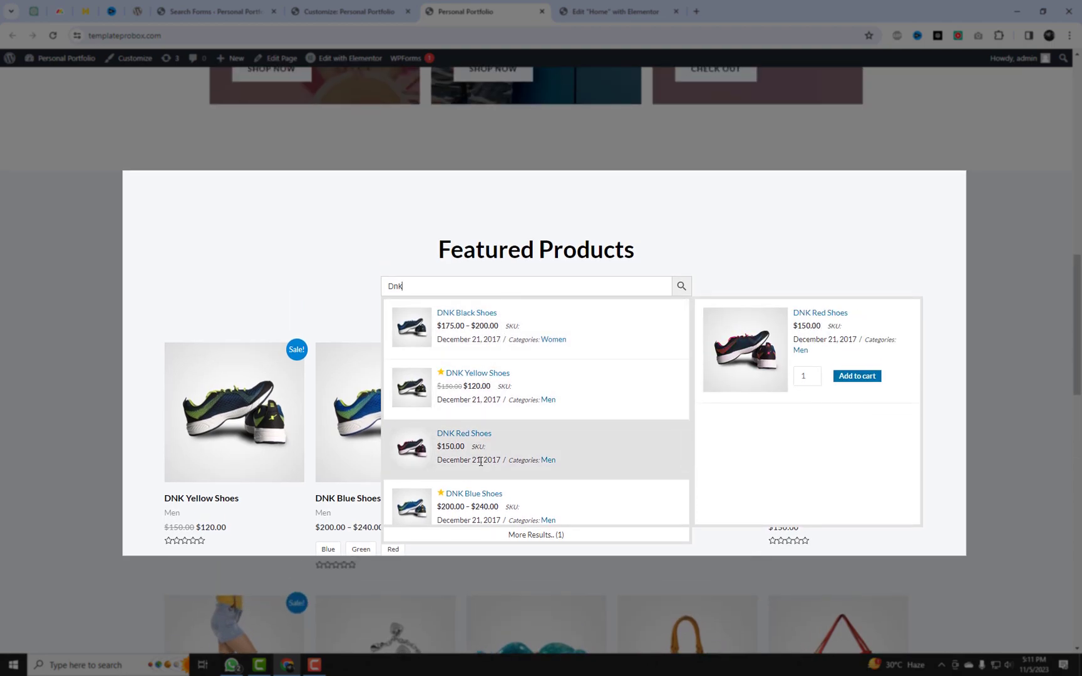
scroll(486, 462, "down", 2)
scroll(488, 499, "down", 1)
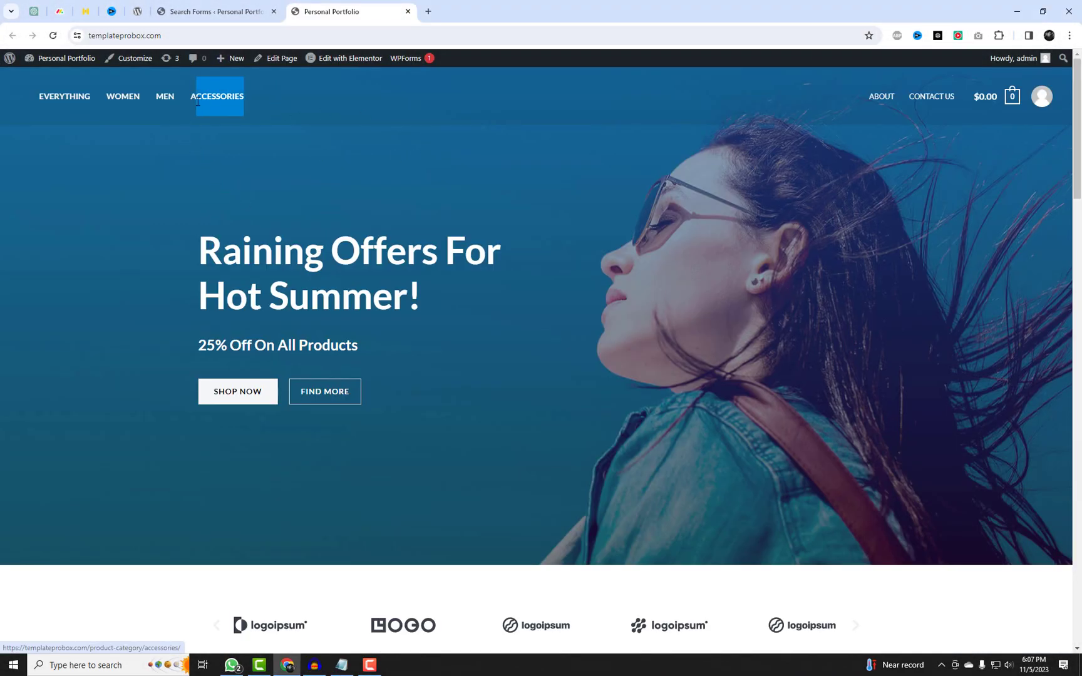
In Ivory Search > Search Forms, start adding a new search form.
left_click(219, 13)
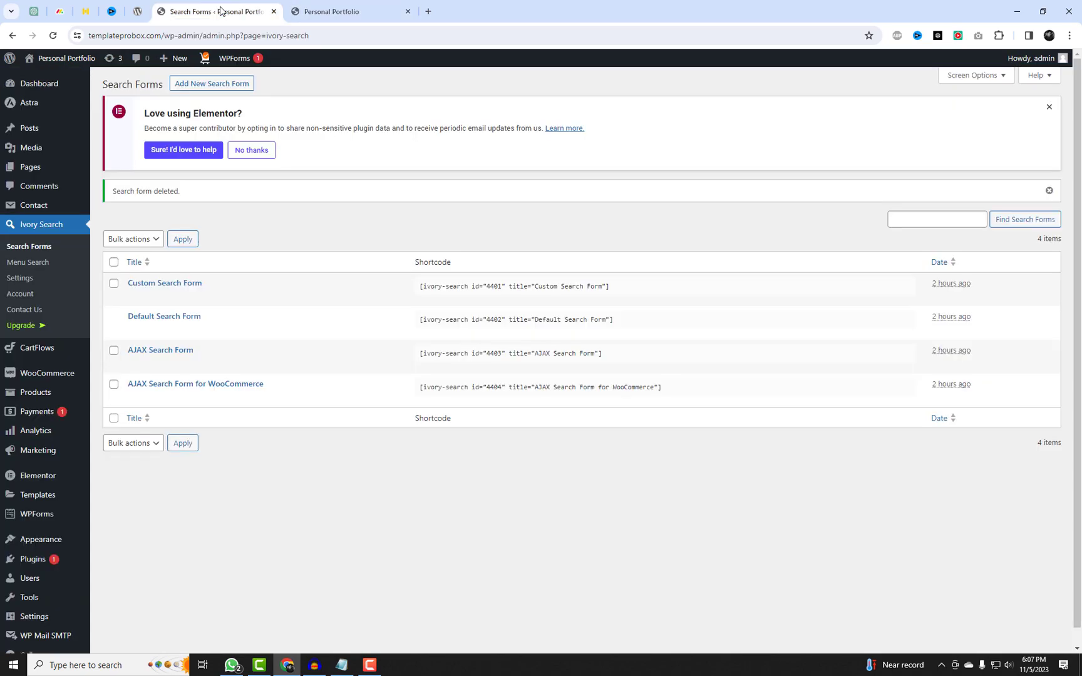
left_click(211, 83)
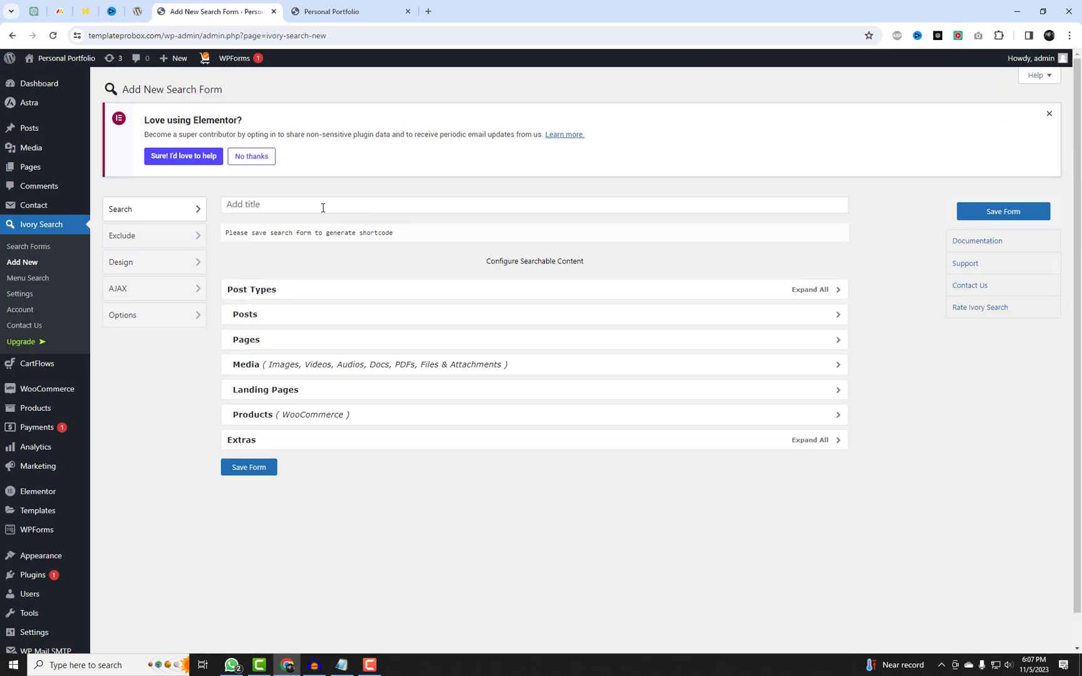
Title the form New Form and limit its post types to Products only.
left_click(323, 208)
type("New Form")
left_click(398, 291)
left_click(405, 340)
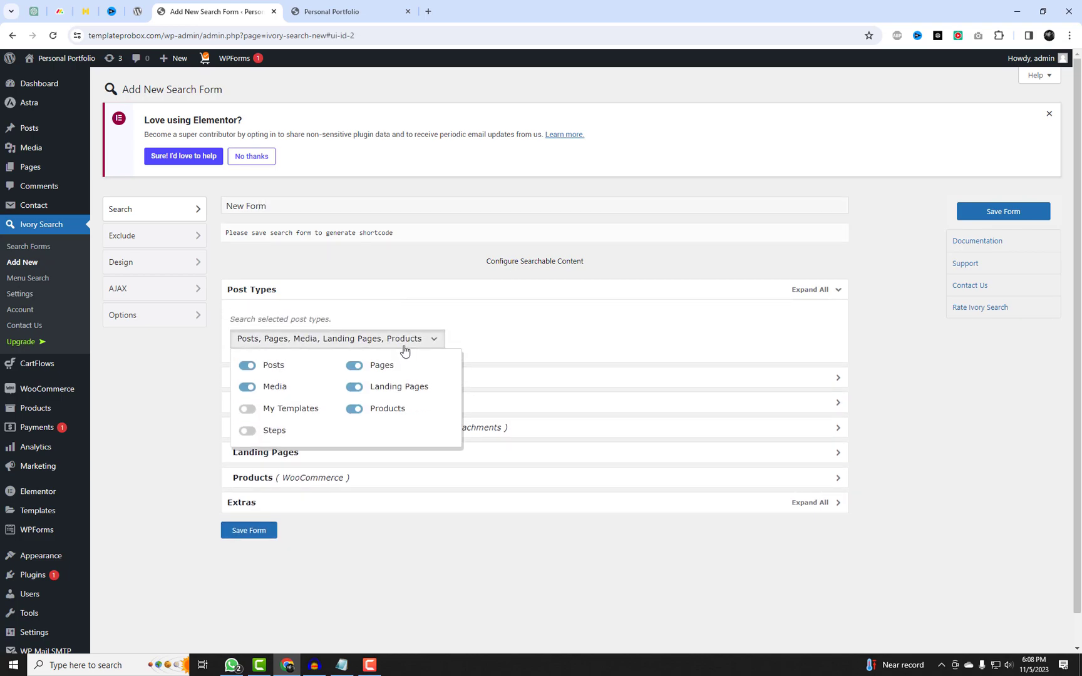
left_click(354, 388)
left_click(355, 365)
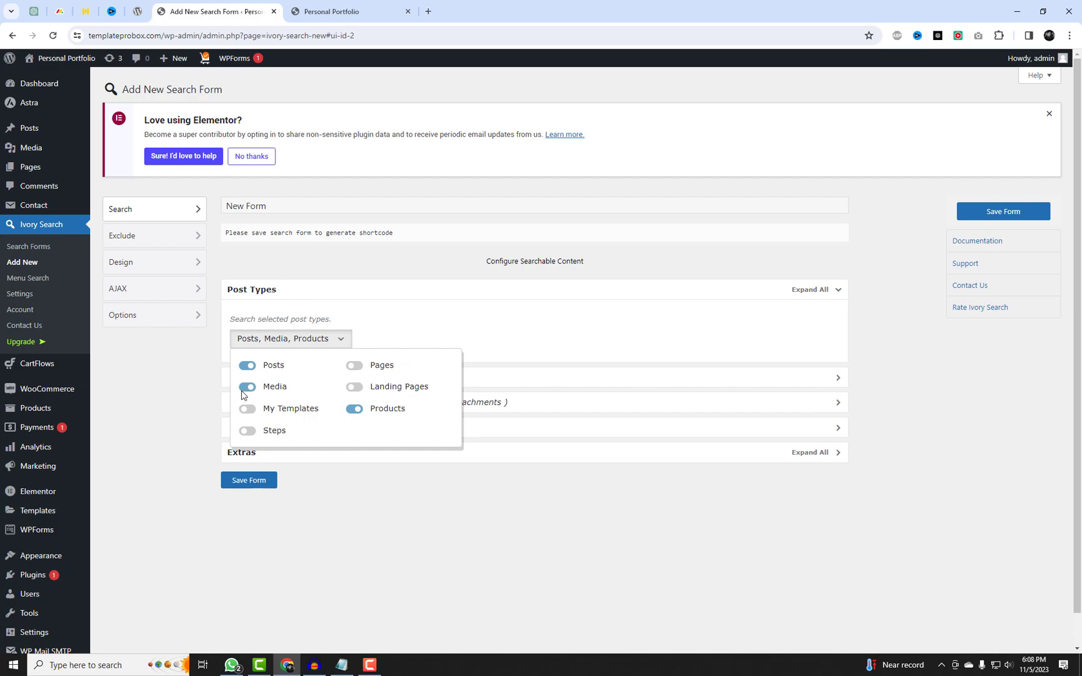
left_click(246, 366)
left_click(248, 388)
left_click(592, 507)
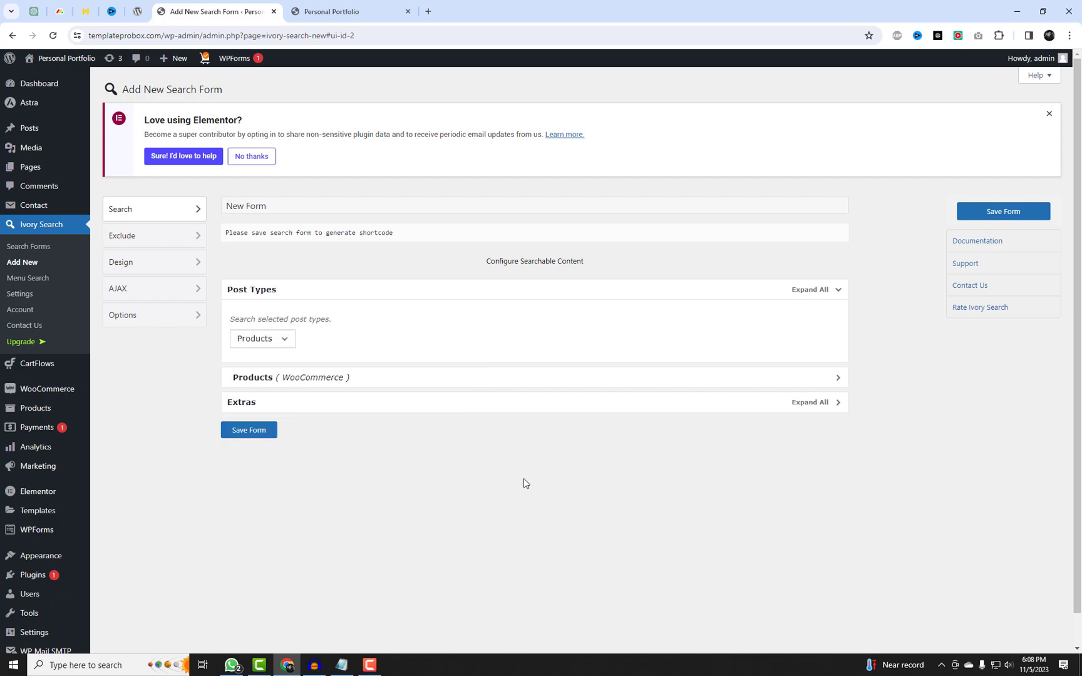
Expand the WooCommerce options and save the new search form.
left_click(402, 382)
left_click(250, 559)
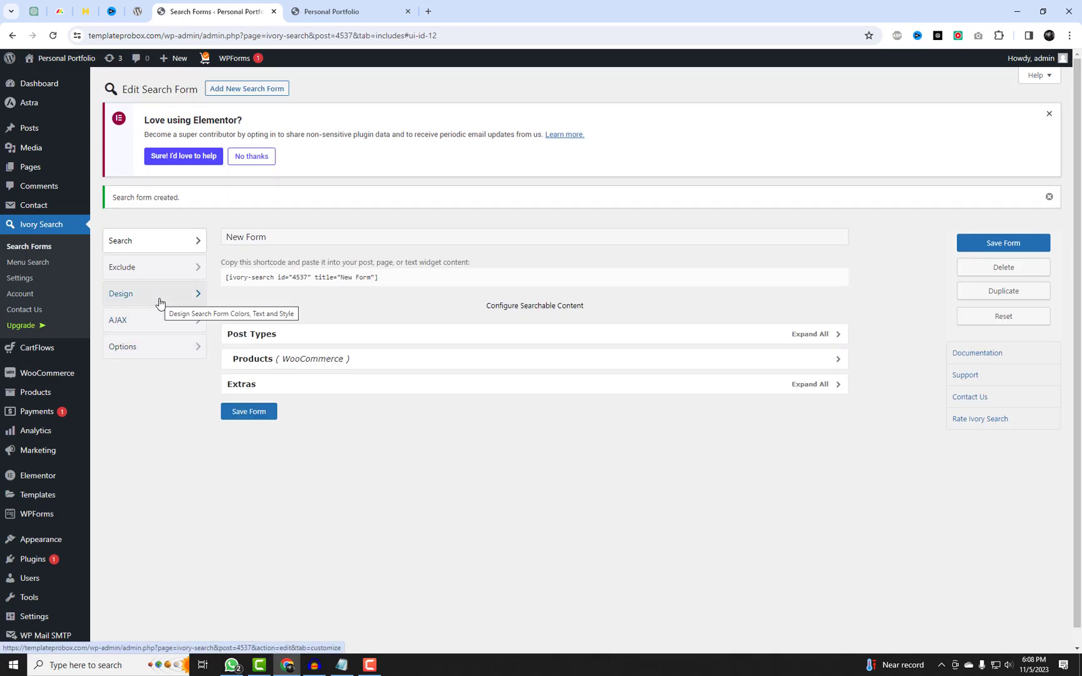
Enable AJAX search on New Form, confirm the reload, and save.
left_click(157, 327)
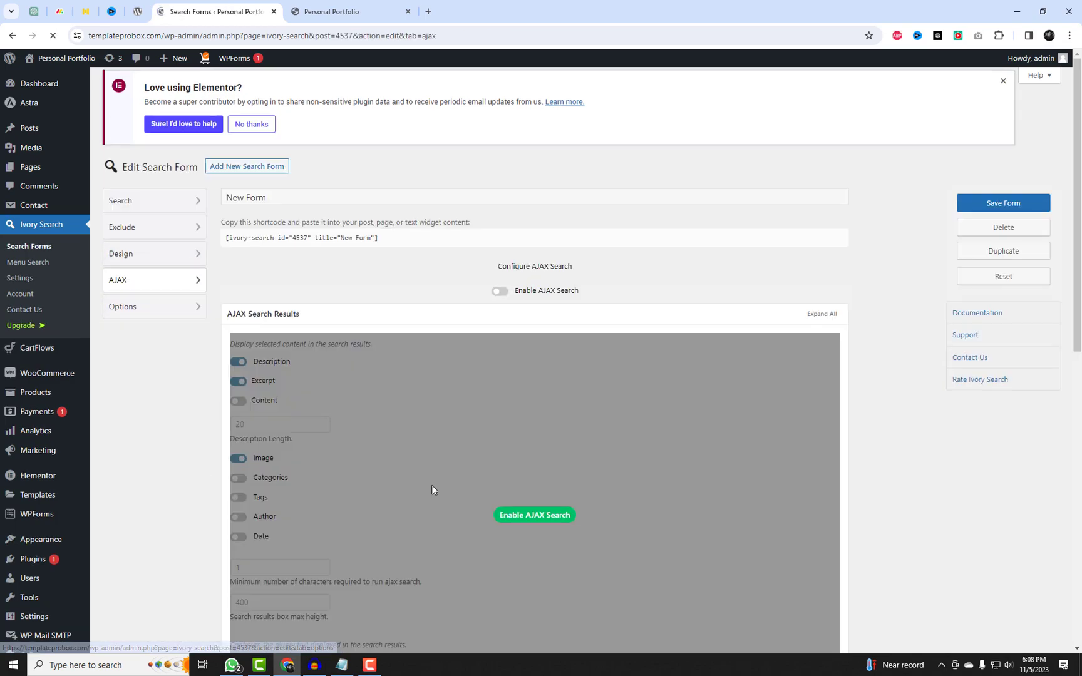
left_click(500, 299)
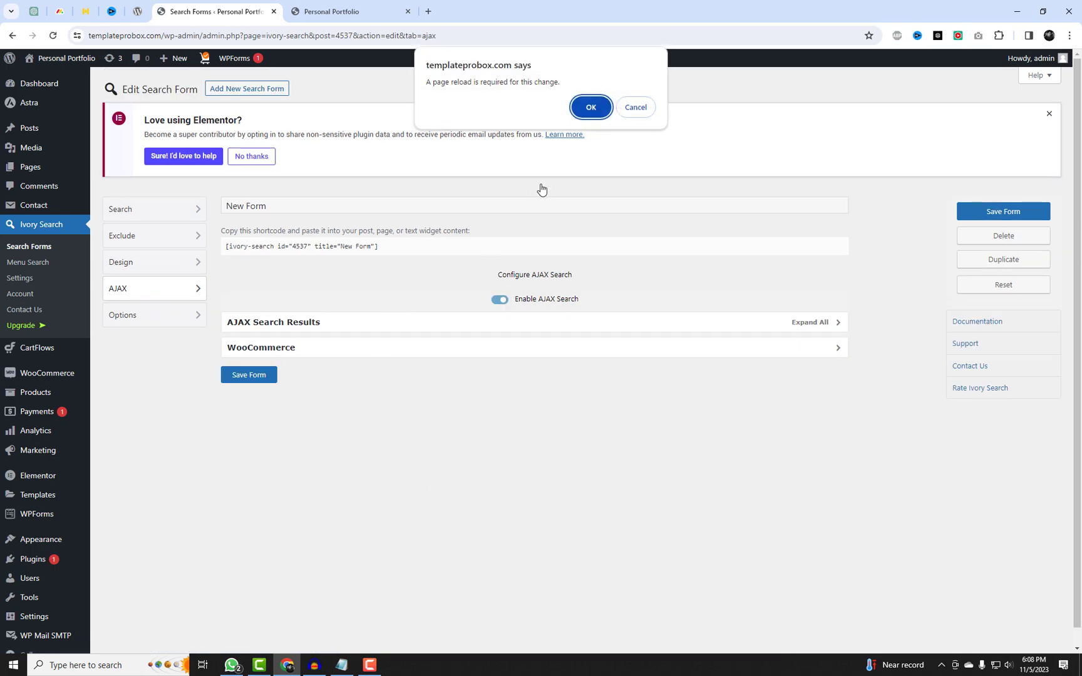
left_click(591, 108)
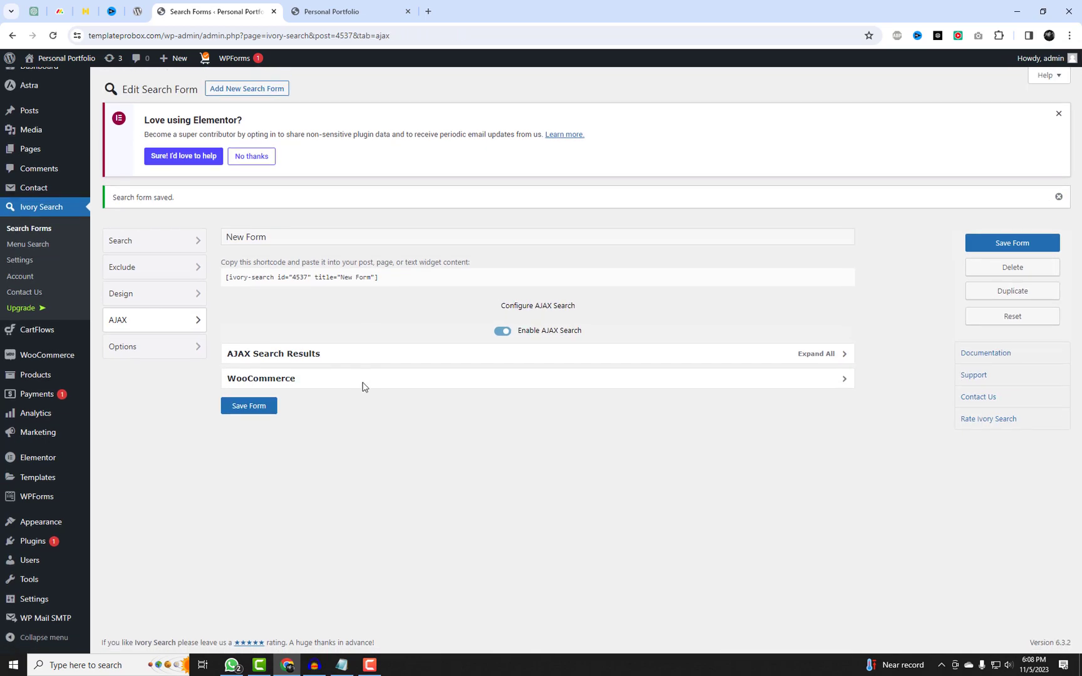
left_click(357, 355)
scroll(422, 466, "down", 2)
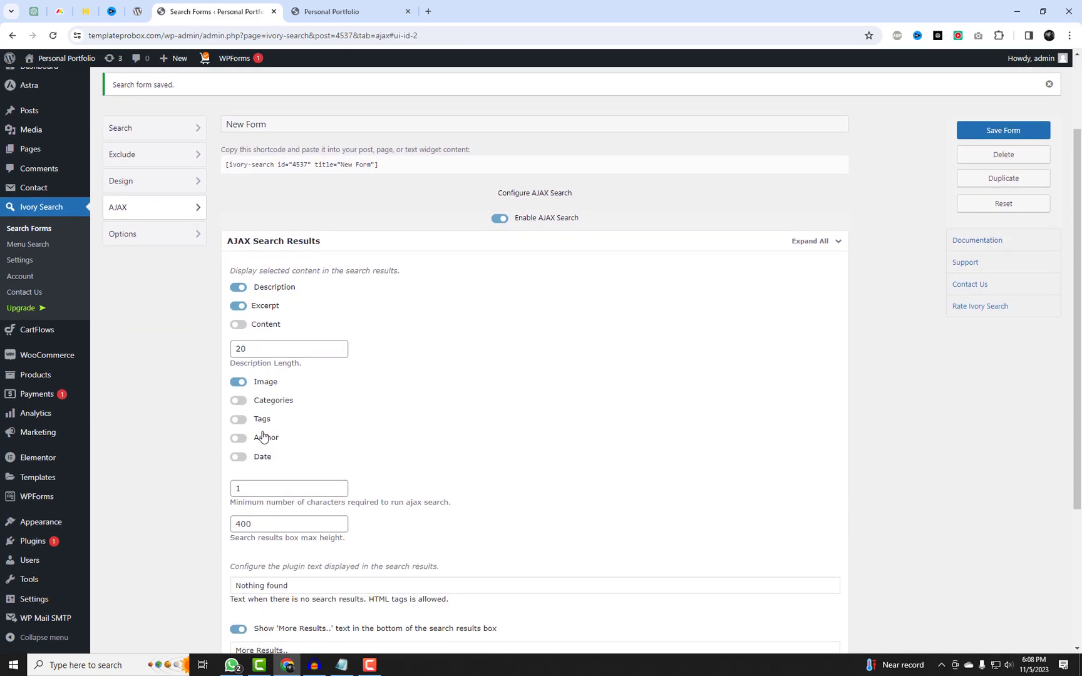
scroll(246, 406, "down", 2)
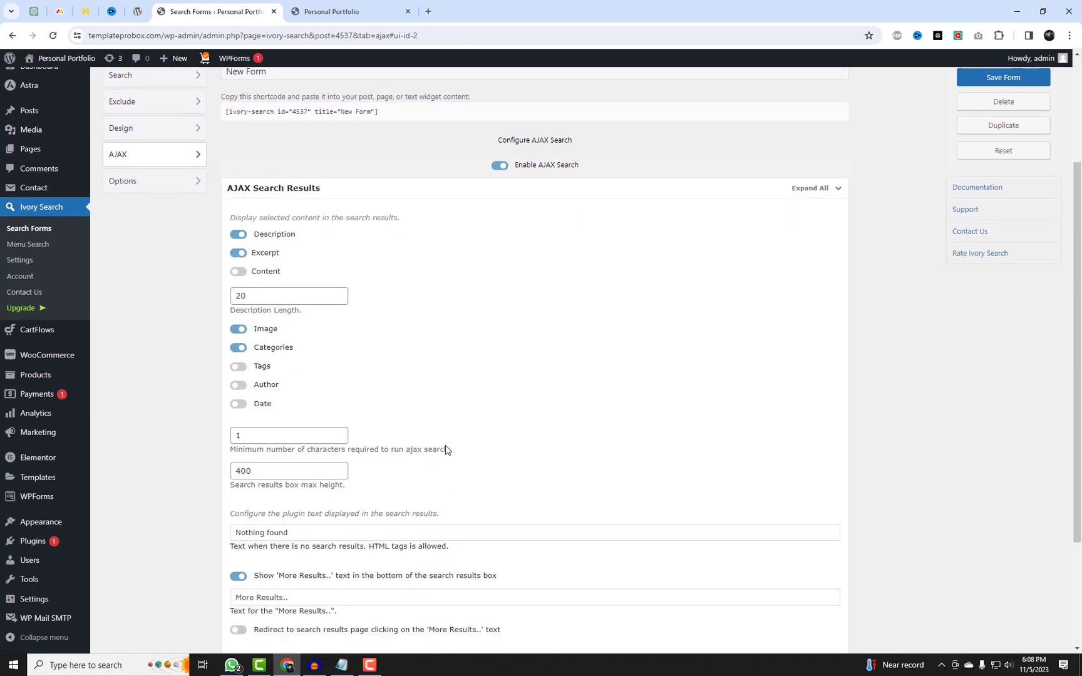
scroll(491, 466, "down", 2)
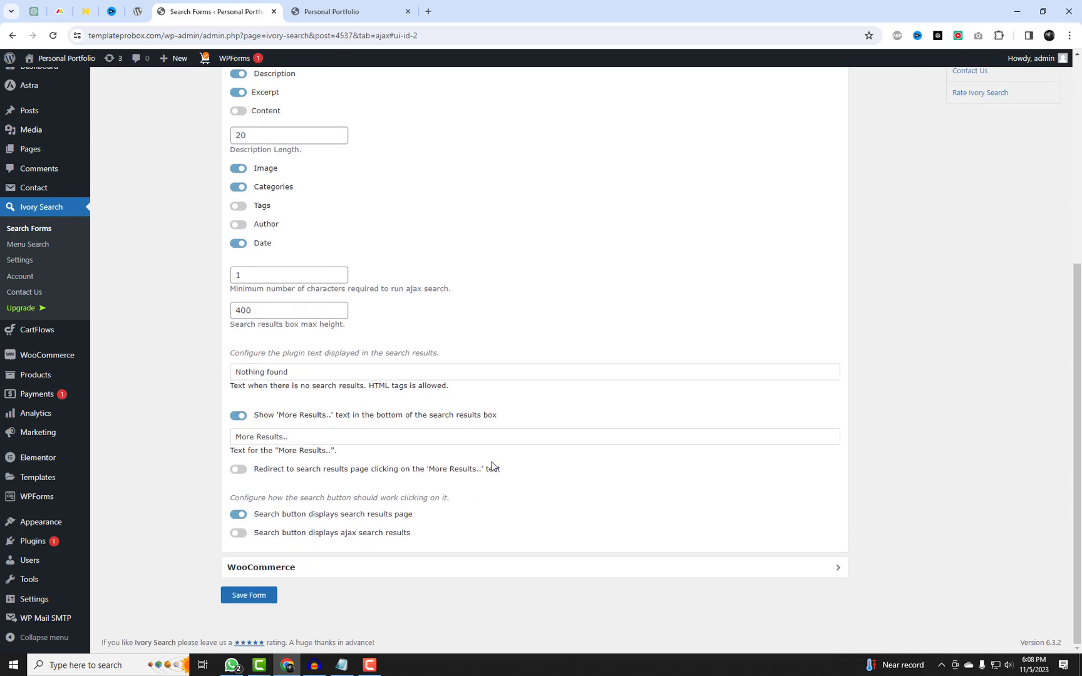
left_click(277, 598)
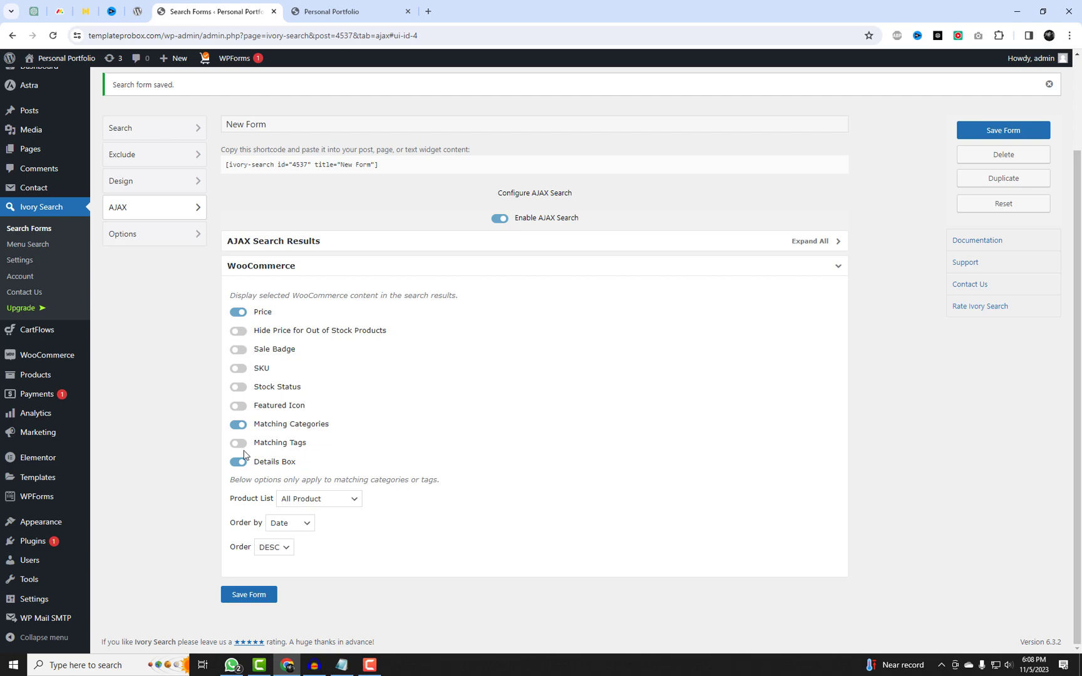
Turn off the Details Box in WooCommerce results and save the form.
left_click(240, 551)
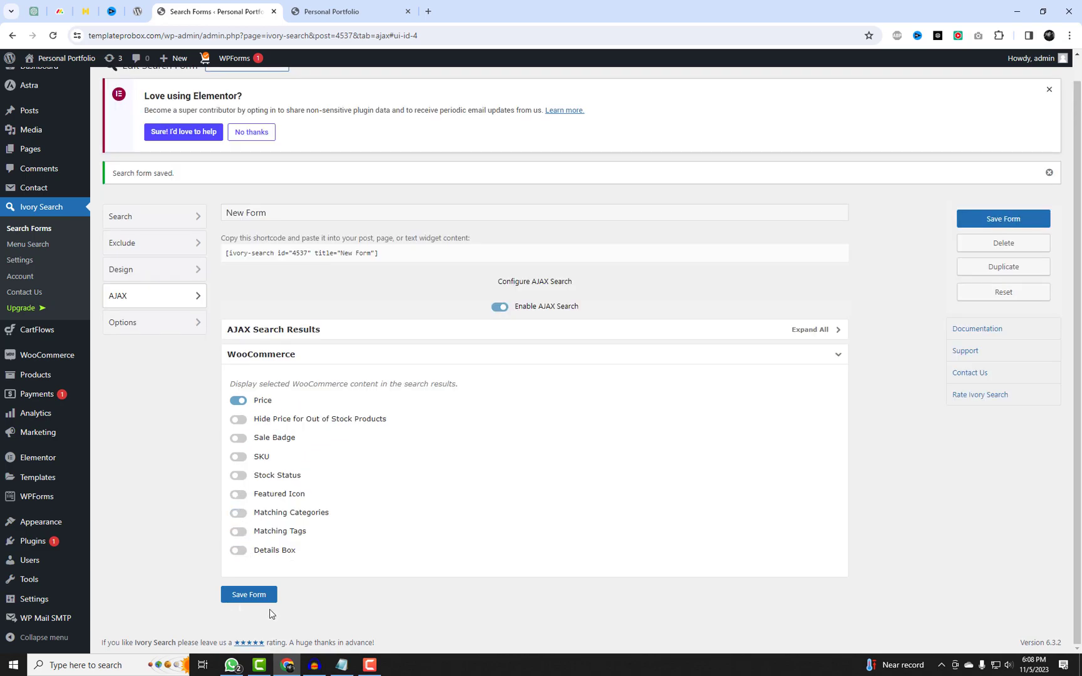
left_click(258, 595)
In New Form's Options, set Posts Per Page to 15 and save.
left_click(149, 322)
left_click(311, 307)
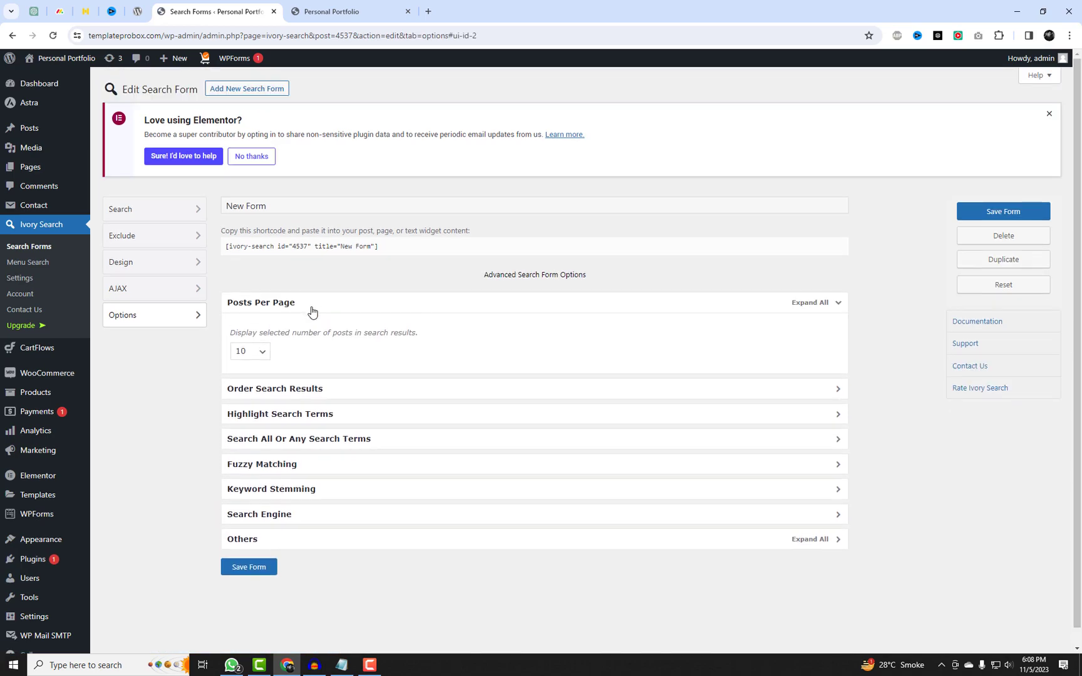
left_click(251, 351)
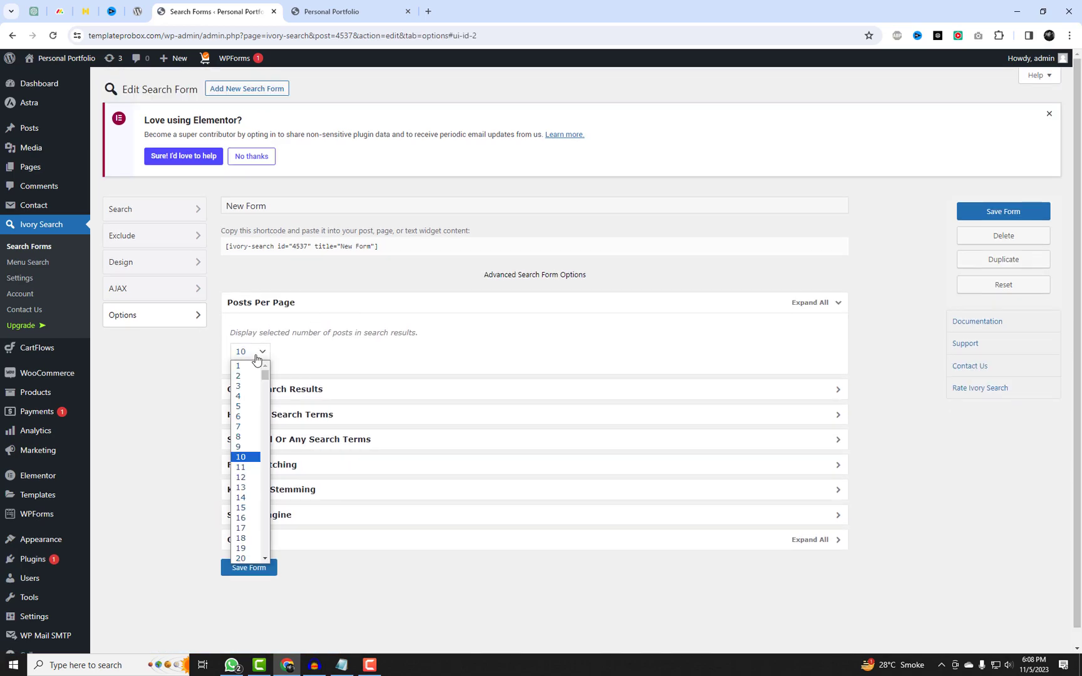
left_click(241, 509)
left_click(253, 568)
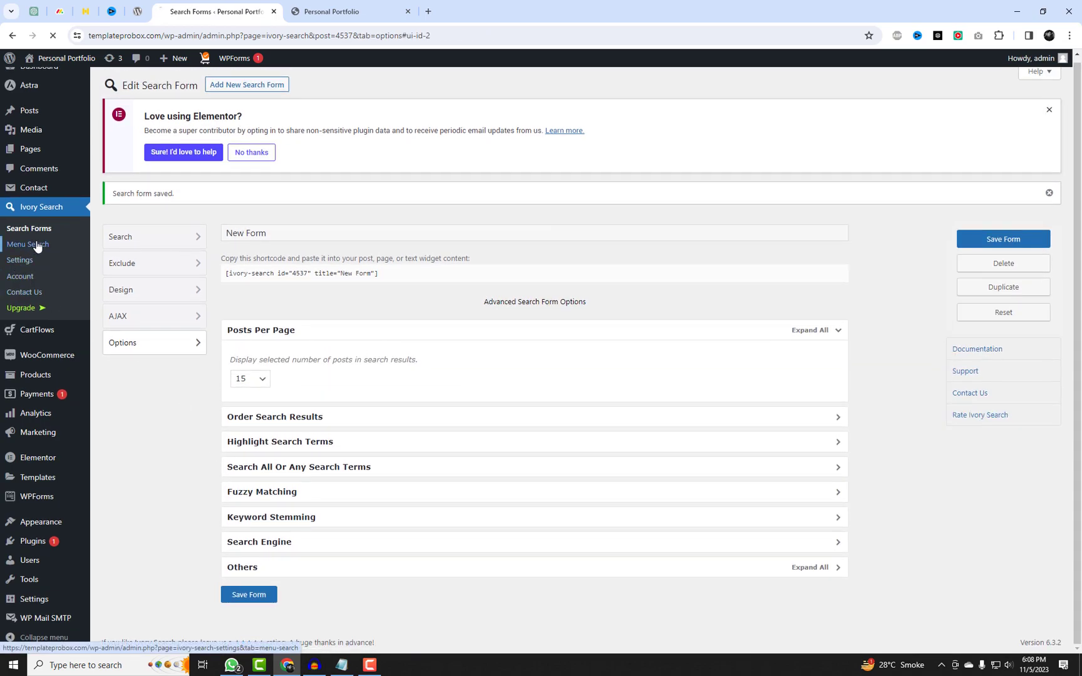
In Menu Search, use the Default style controlled by New Form and save the settings.
left_click(28, 244)
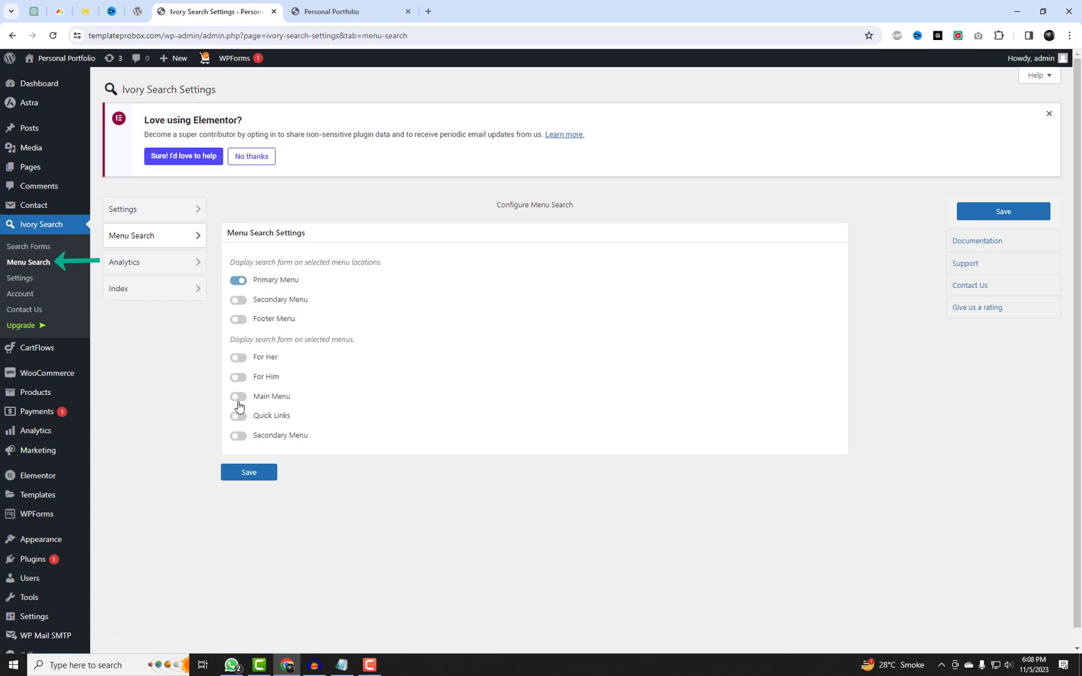
left_click(250, 471)
scroll(296, 458, "down", 2)
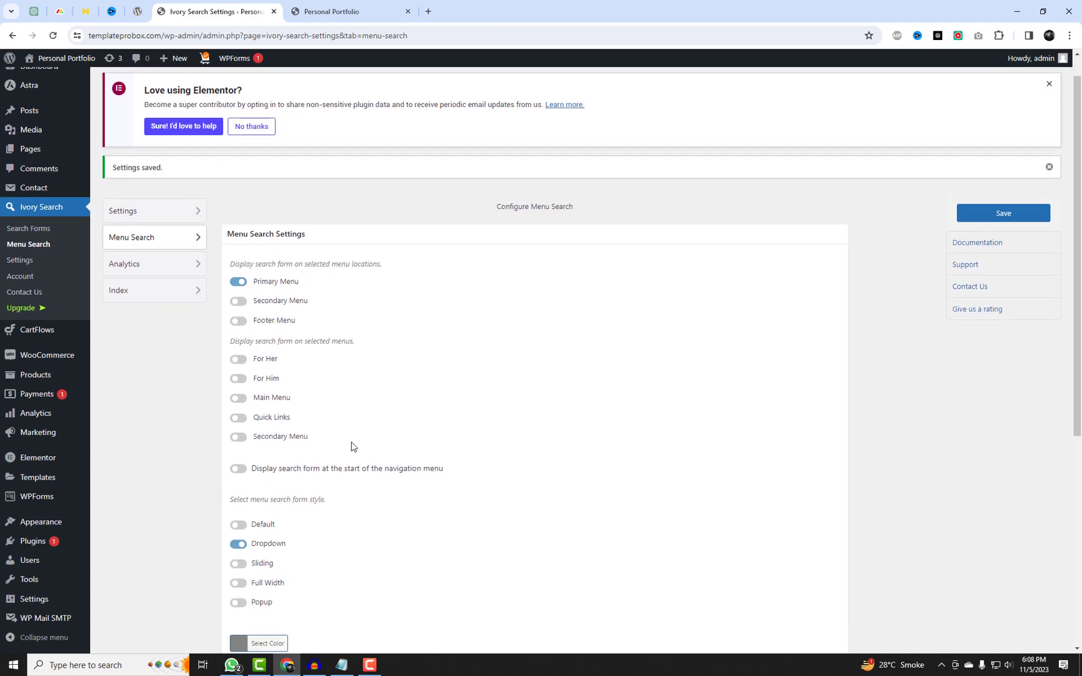
scroll(296, 439, "down", 2)
left_click(240, 385)
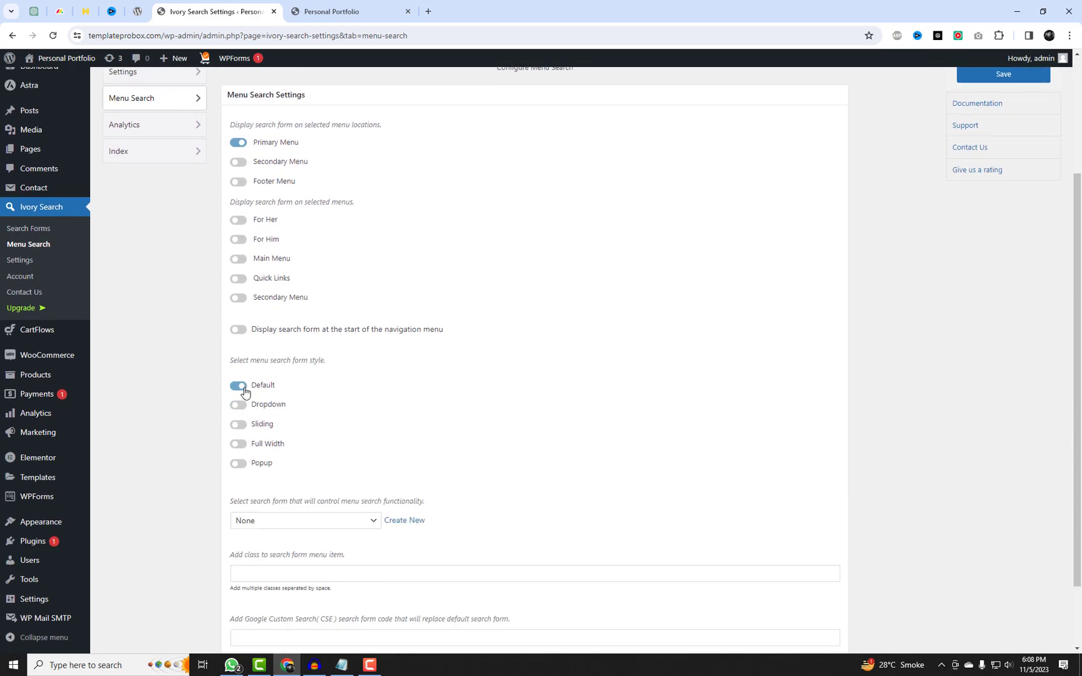
left_click(302, 520)
left_click(278, 591)
scroll(279, 592, "down", 1)
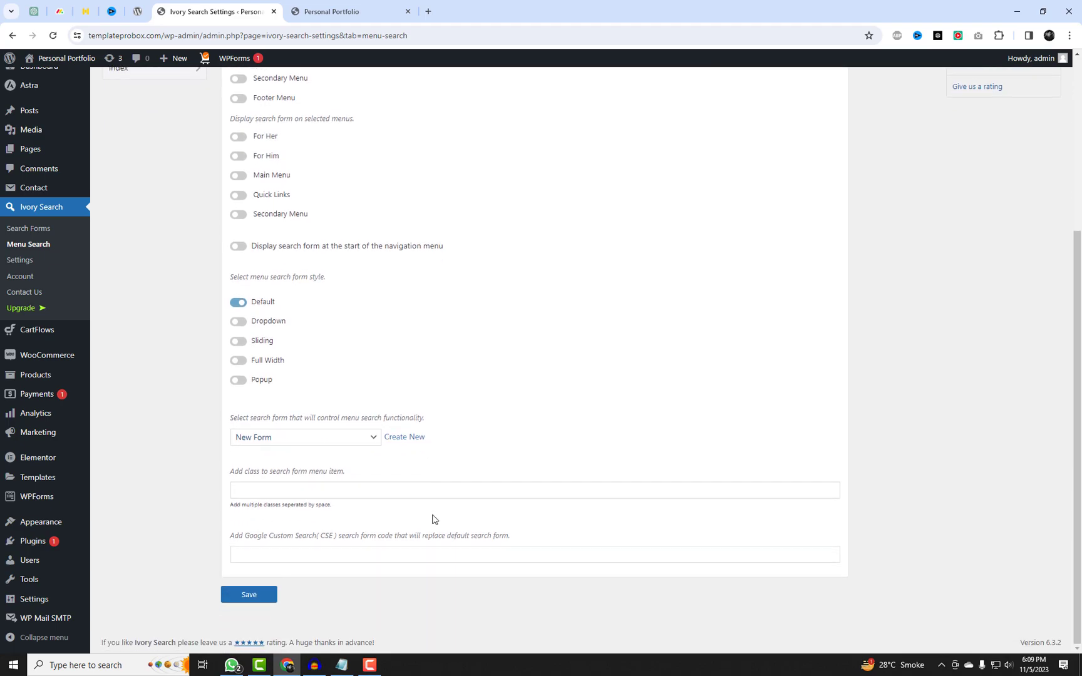
left_click(266, 603)
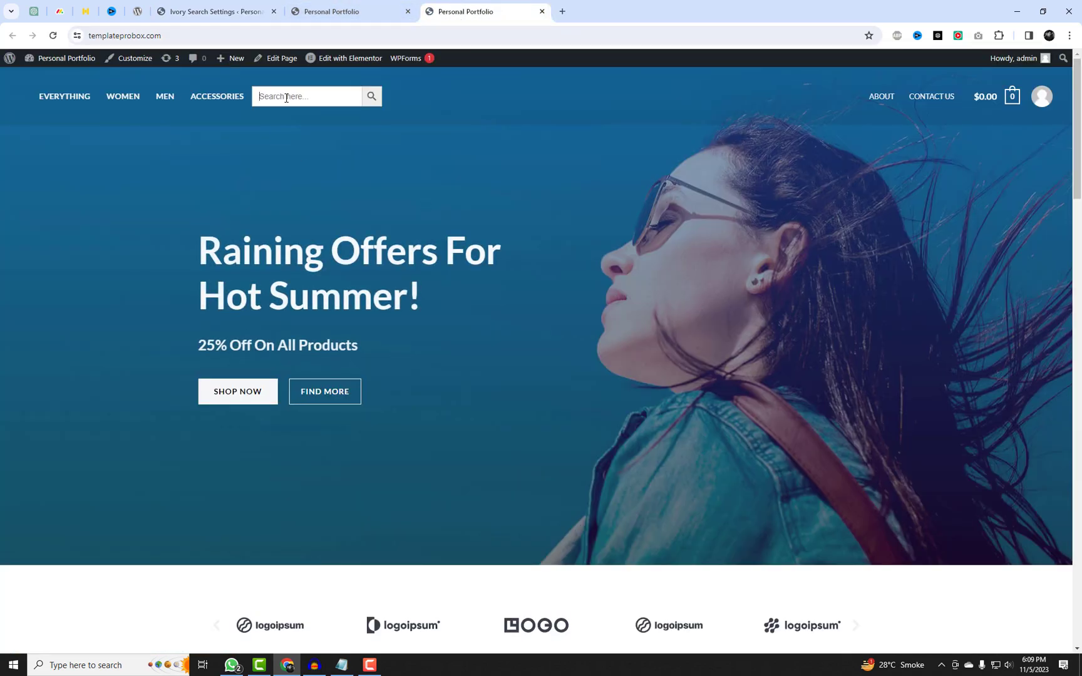
Search Dnk then Blue in the header search box to get live product results.
left_click(286, 97)
type("Dnk")
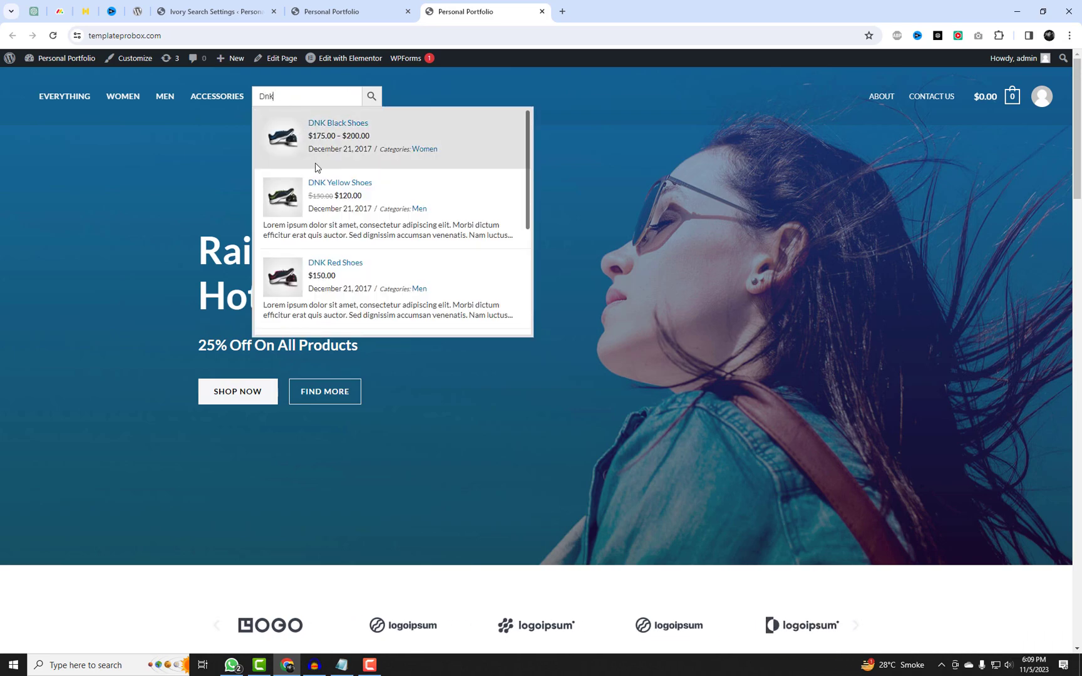
scroll(332, 208, "down", 3)
scroll(338, 212, "down", 3)
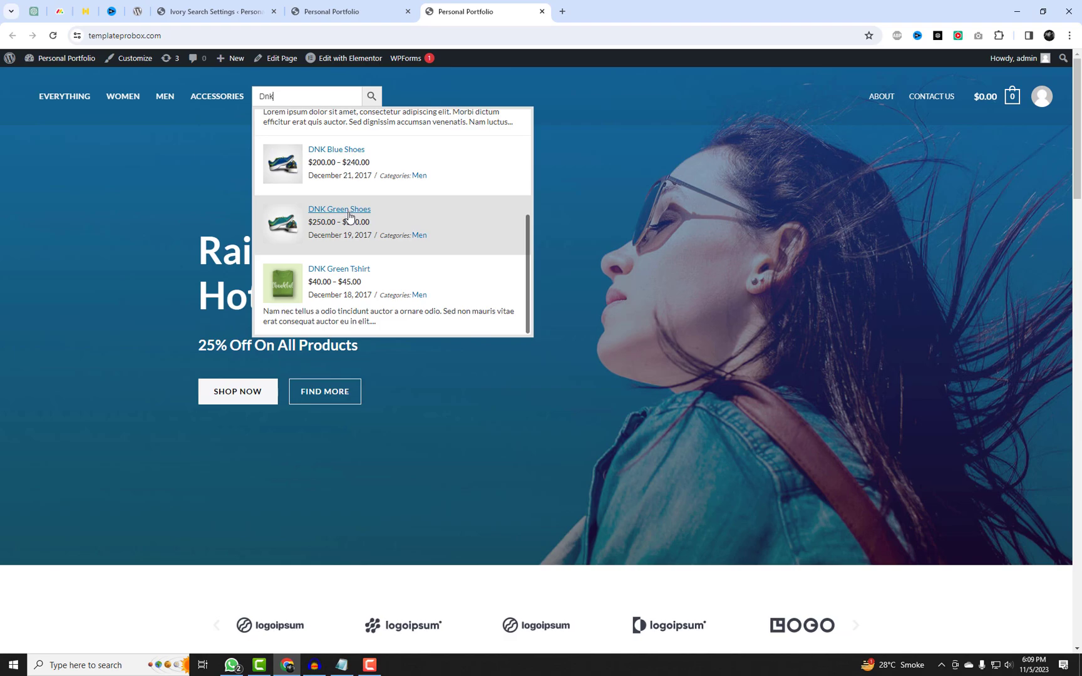
scroll(348, 220, "down", 2)
scroll(338, 224, "up", 3)
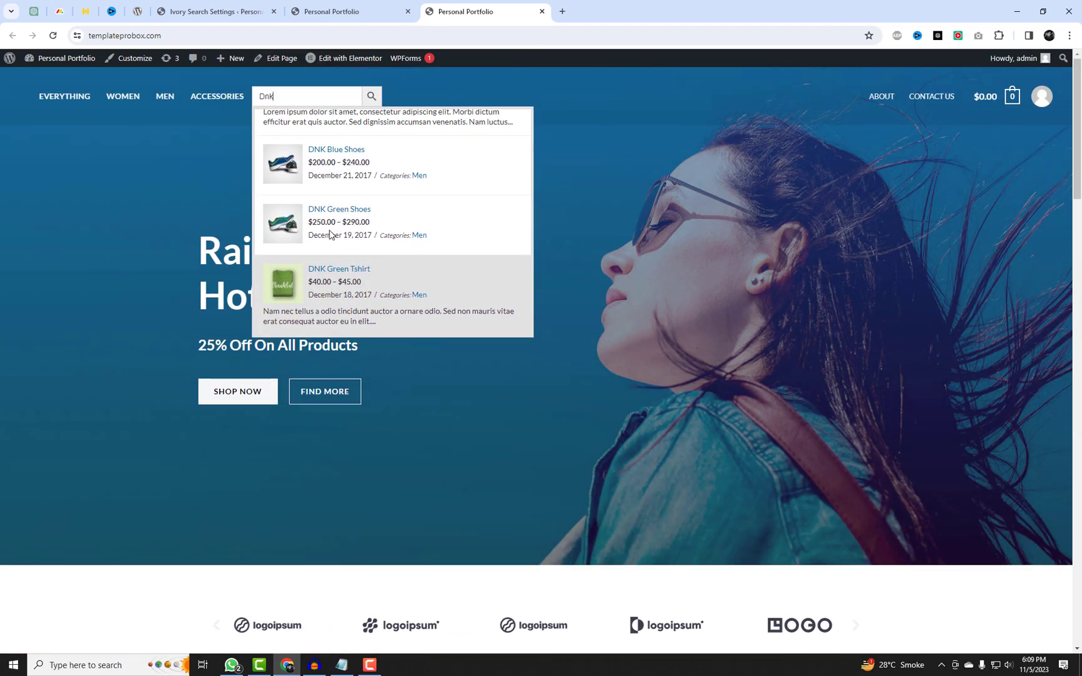
scroll(330, 233, "up", 3)
scroll(332, 212, "up", 2)
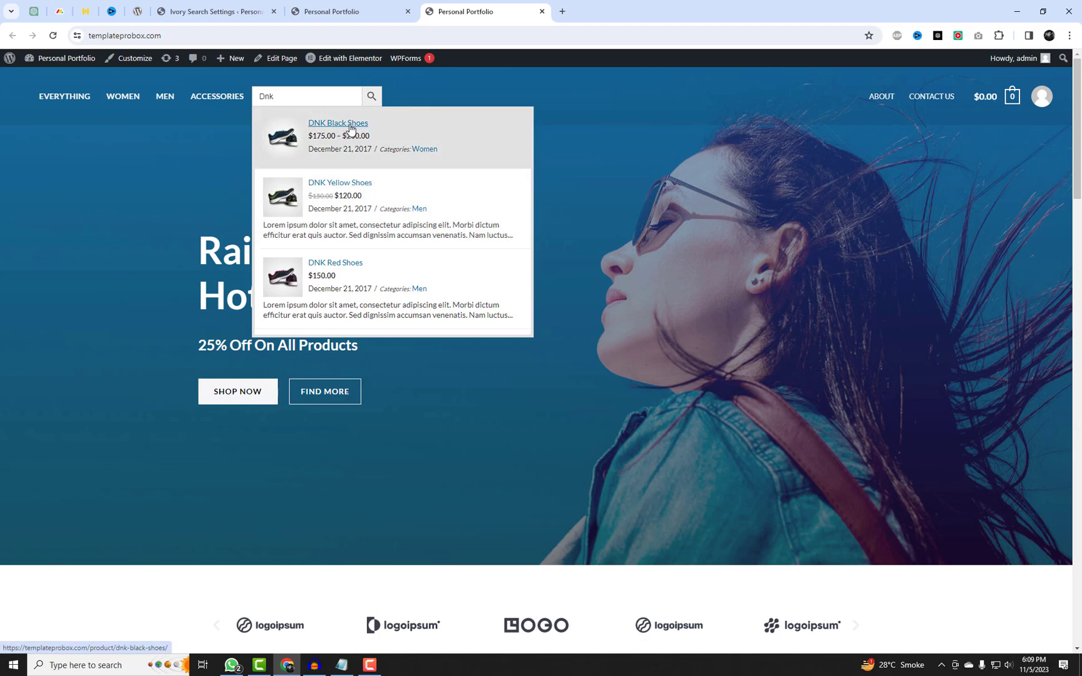
scroll(353, 210, "down", 3)
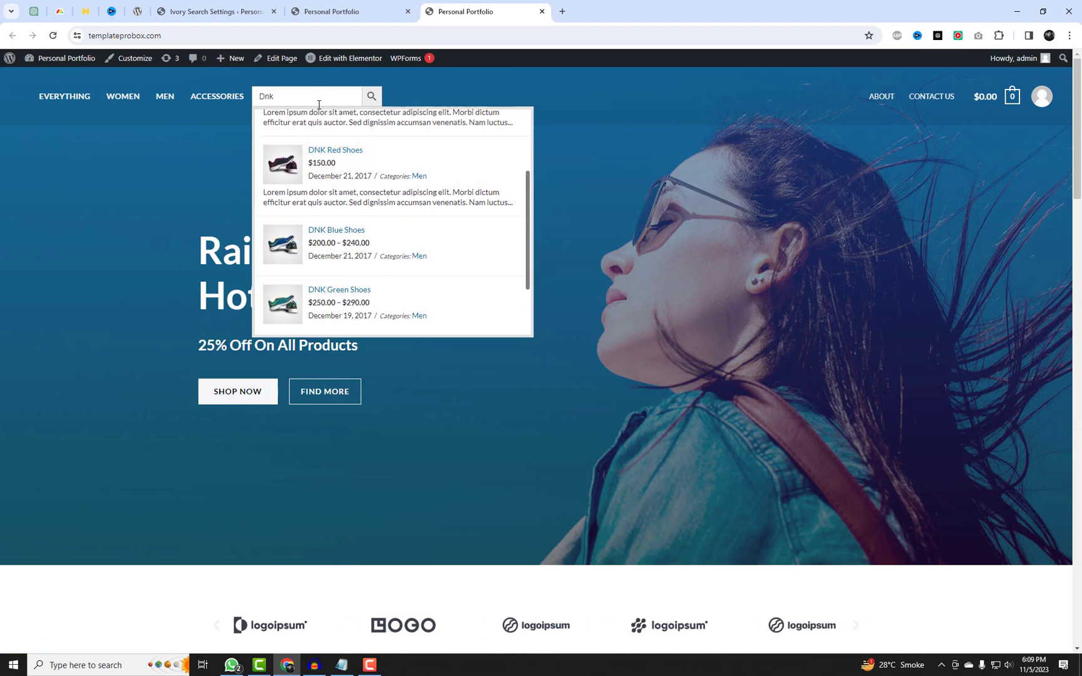
double_click(267, 97)
type("Blu")
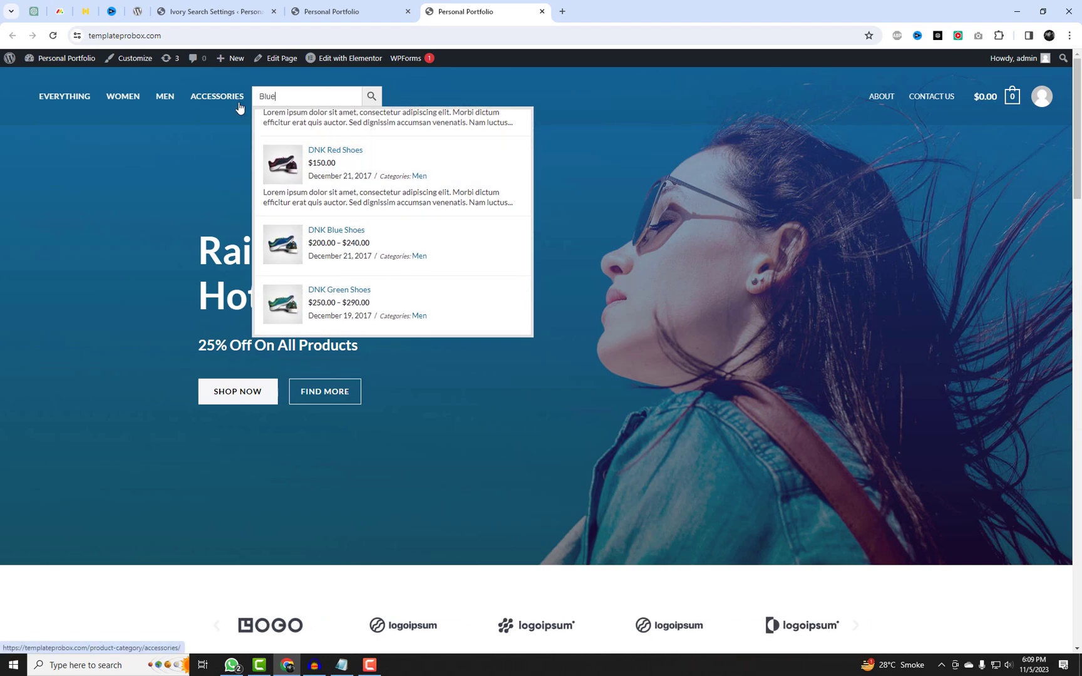
type("e")
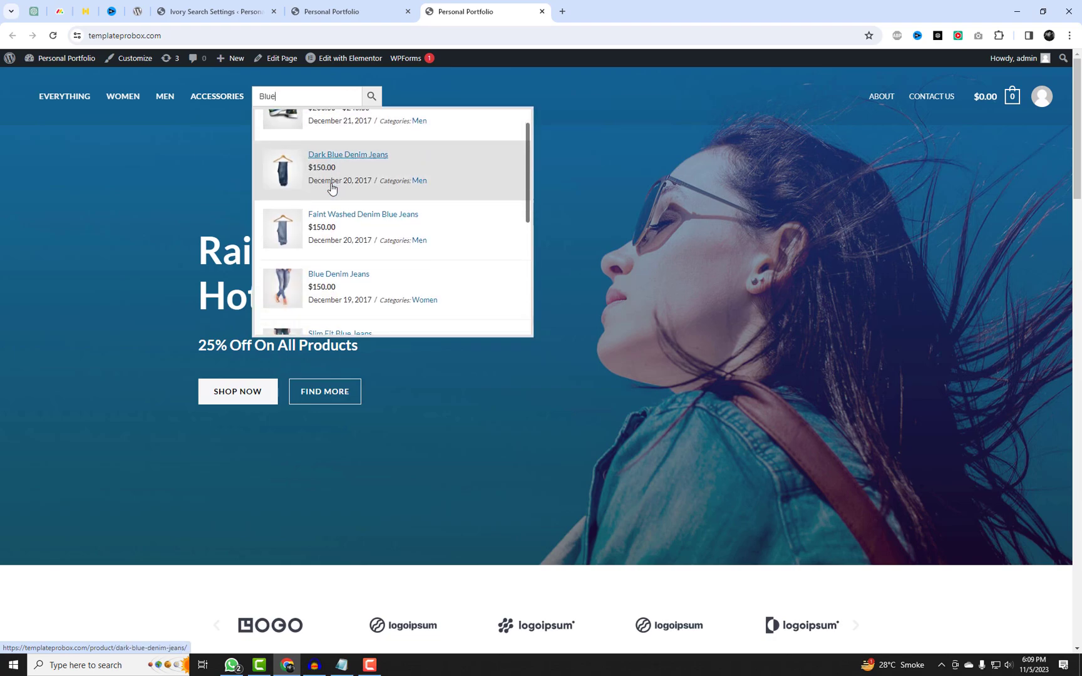
scroll(342, 200, "down", 2)
scroll(346, 228, "down", 3)
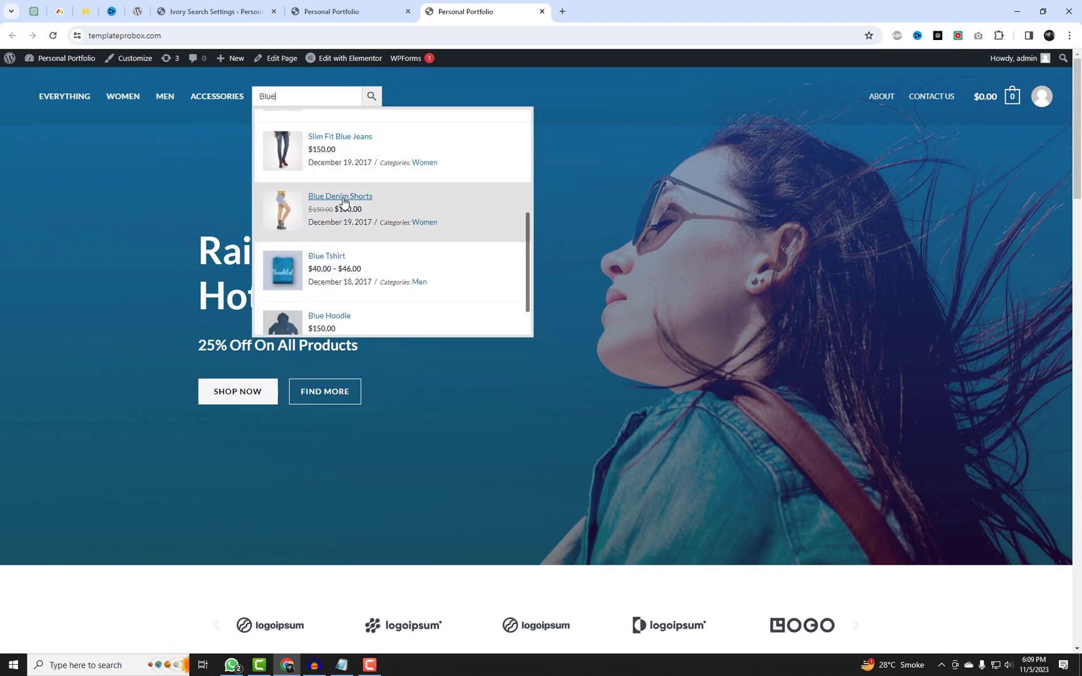
Bring up the Blue Denim Shorts product page in a new tab and switch to it.
right_click(349, 199)
left_click(379, 209)
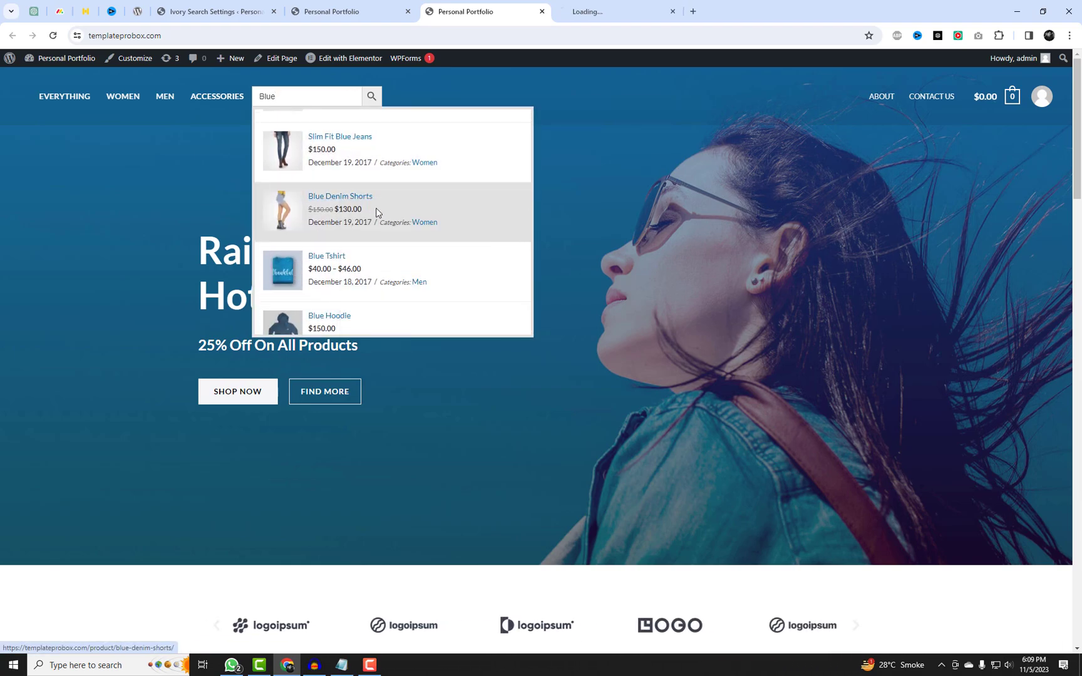
left_click(614, 11)
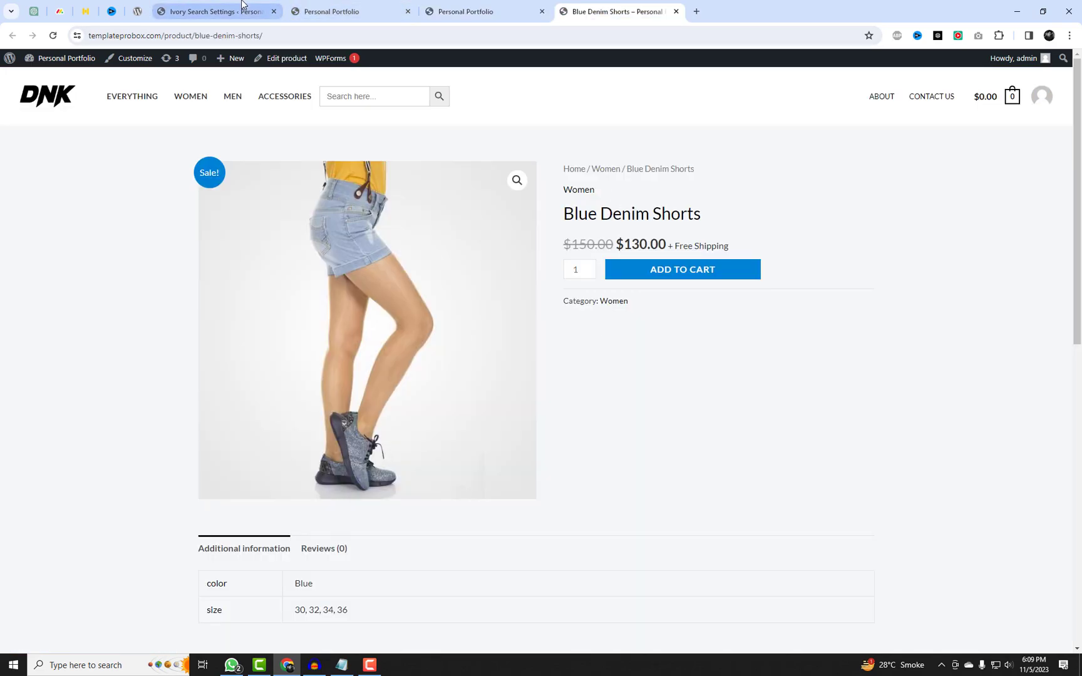
Add the Ivory Search widget to the WooCommerce Sidebar in Appearance > Widgets.
left_click(215, 11)
mouse_move(40, 539)
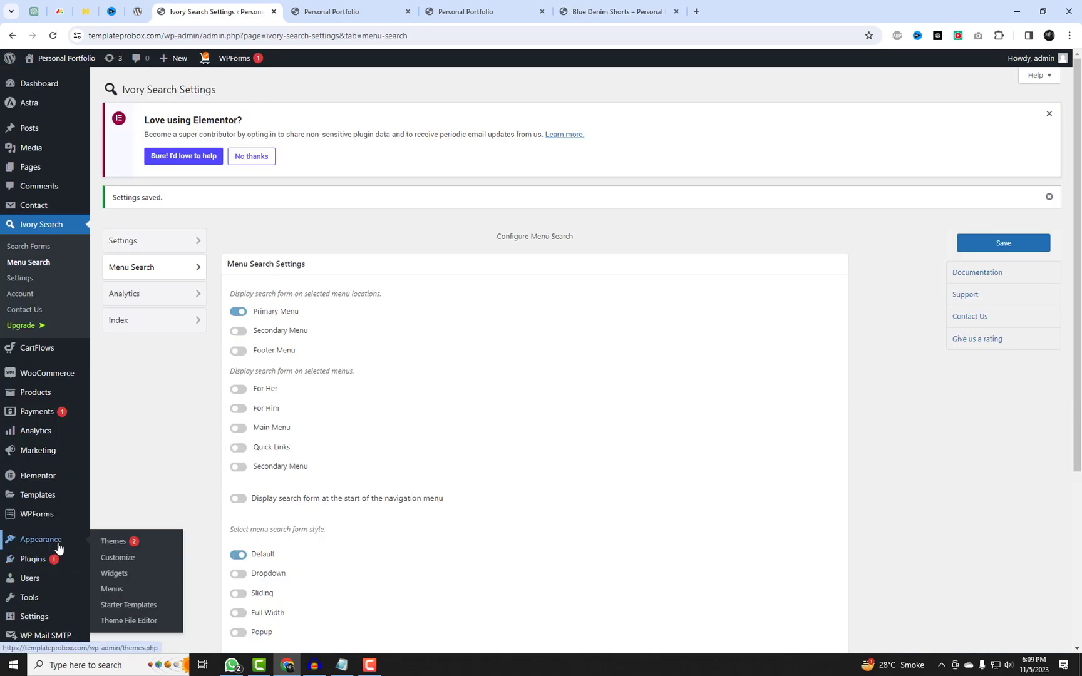
left_click(124, 577)
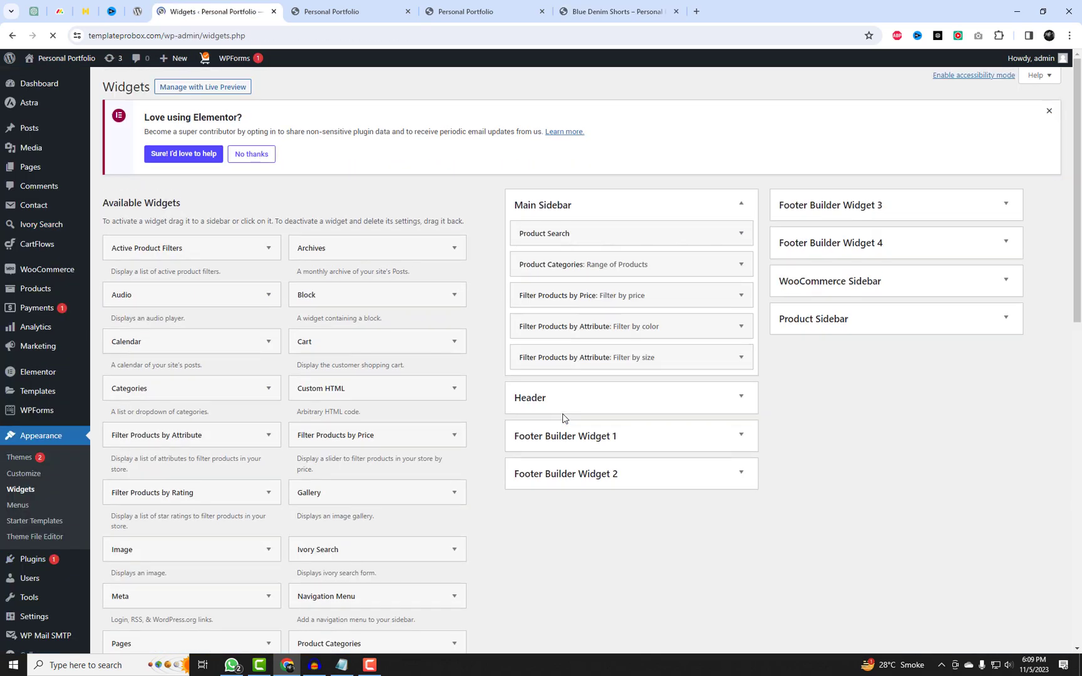
scroll(705, 415, "down", 1)
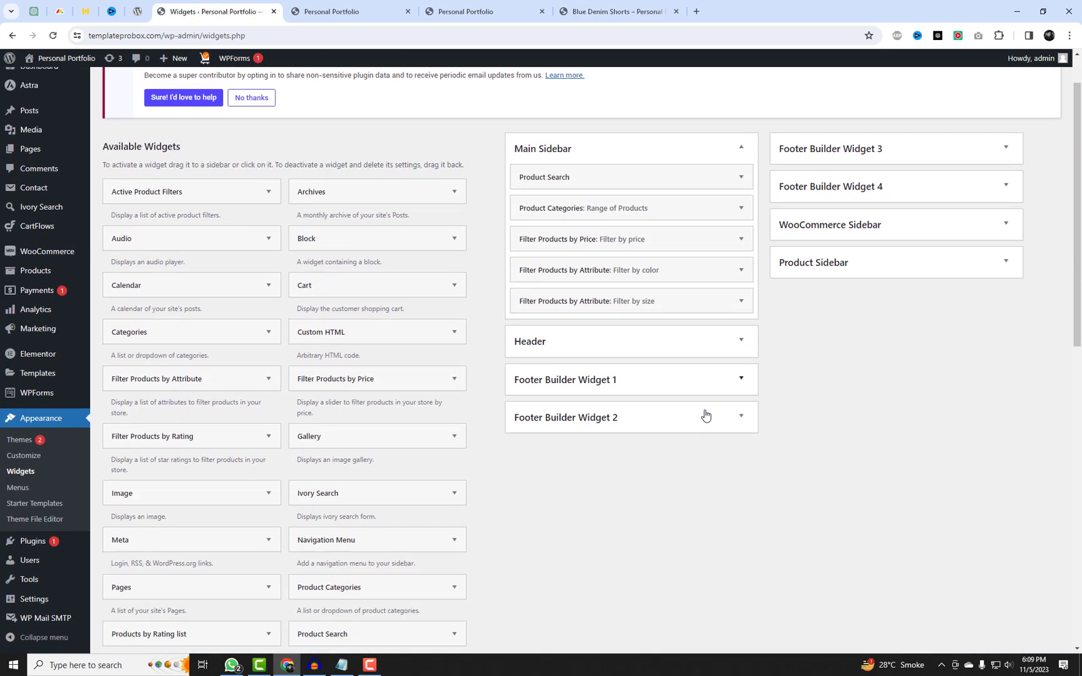
left_click(839, 237)
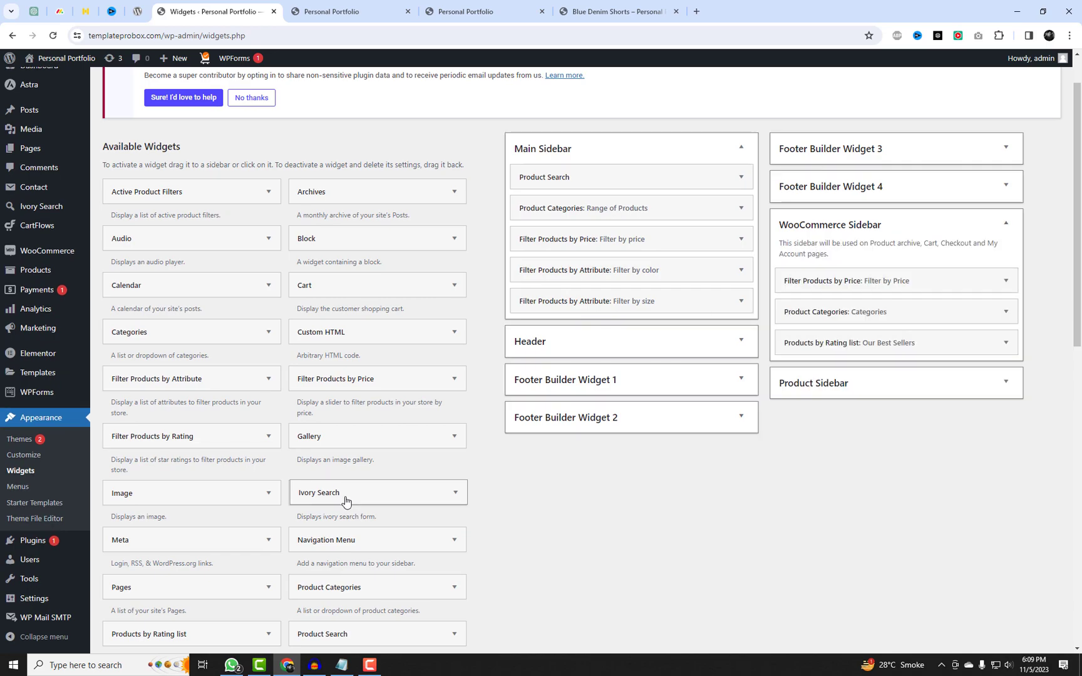
left_click_drag(346, 493, 878, 274)
Title the widget Search, set its Search Form to New Form, and save it.
left_click(863, 322)
type("Search")
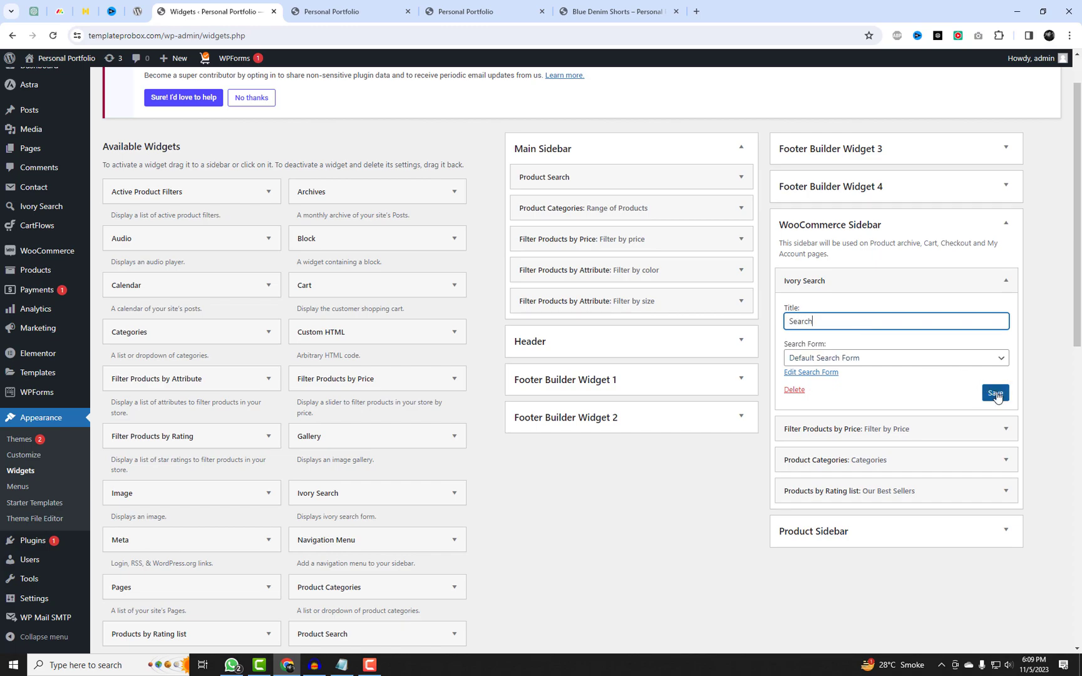
left_click(996, 393)
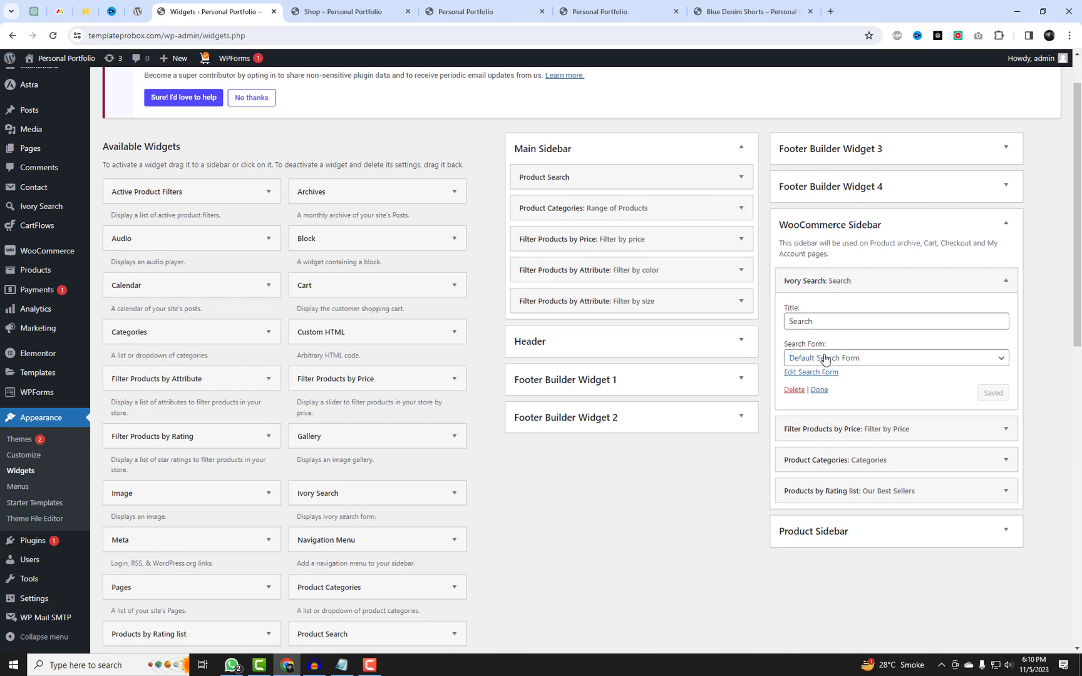
left_click(824, 358)
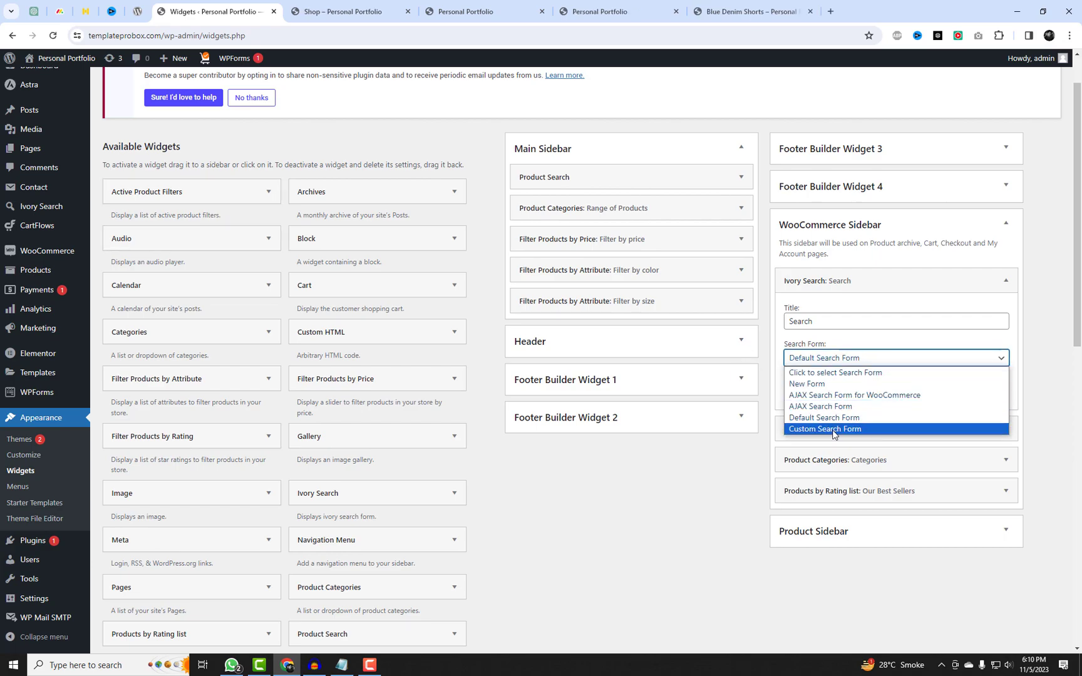
left_click(807, 384)
left_click(995, 392)
Reload the Shop page and search Dnk then Blue in the sidebar widget for live results.
left_click(343, 12)
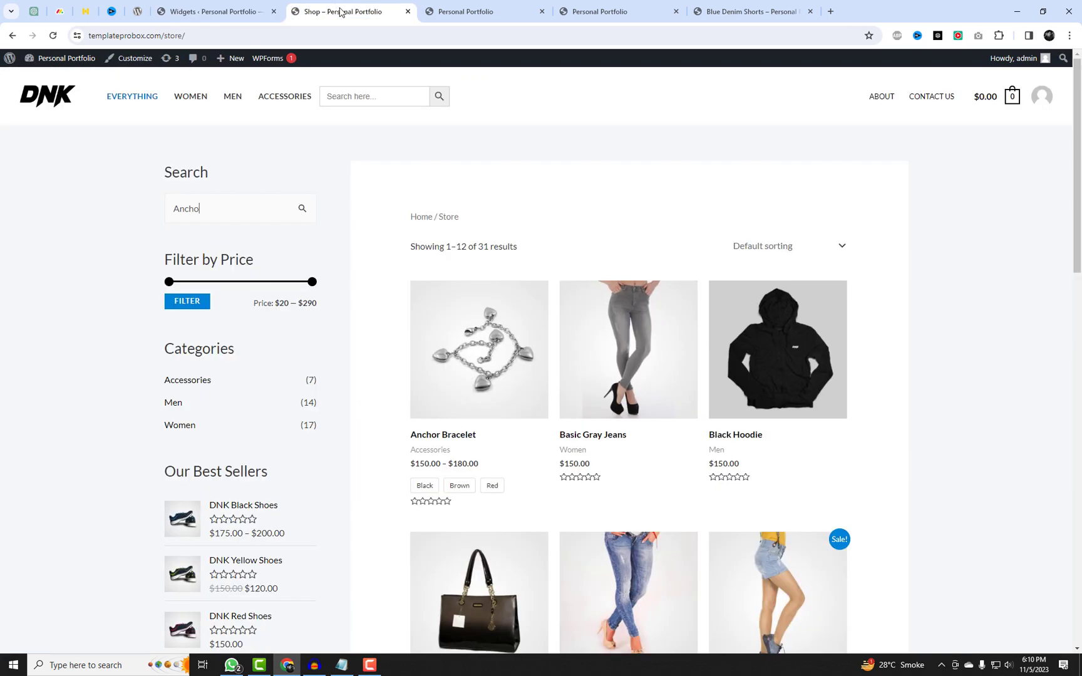
key("F5")
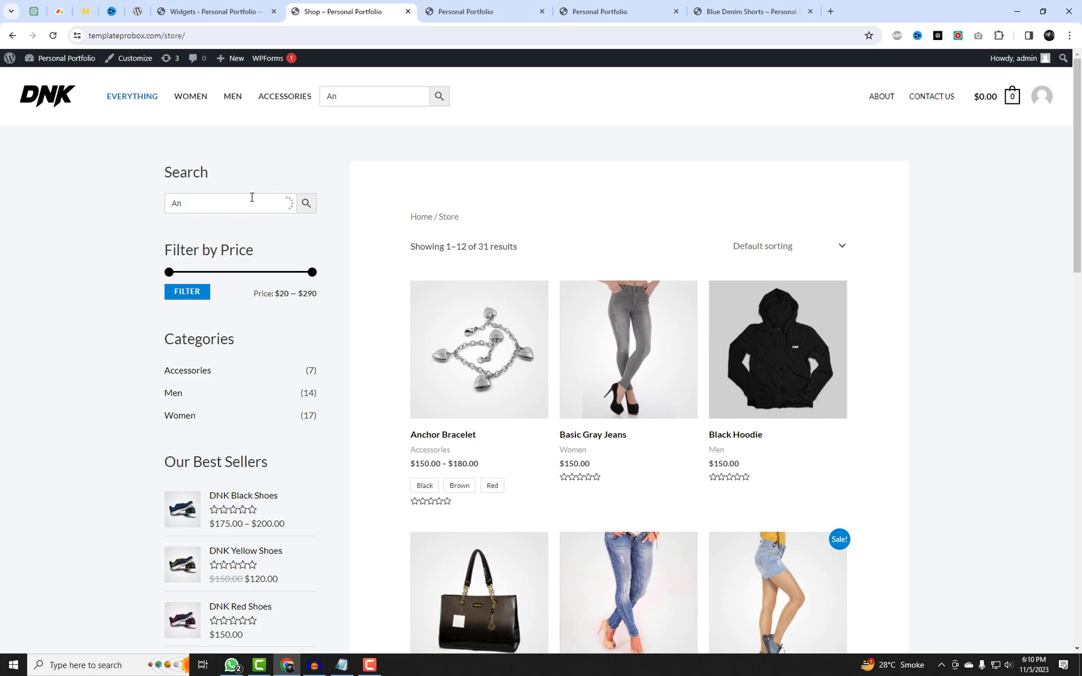
type("hor")
left_click_drag(250, 202, 36, 200)
scroll(303, 316, "down", 2)
scroll(302, 315, "down", 2)
scroll(291, 355, "down", 2)
scroll(298, 337, "up", 2)
scroll(299, 337, "up", 2)
key("ctrl+a")
type("B")
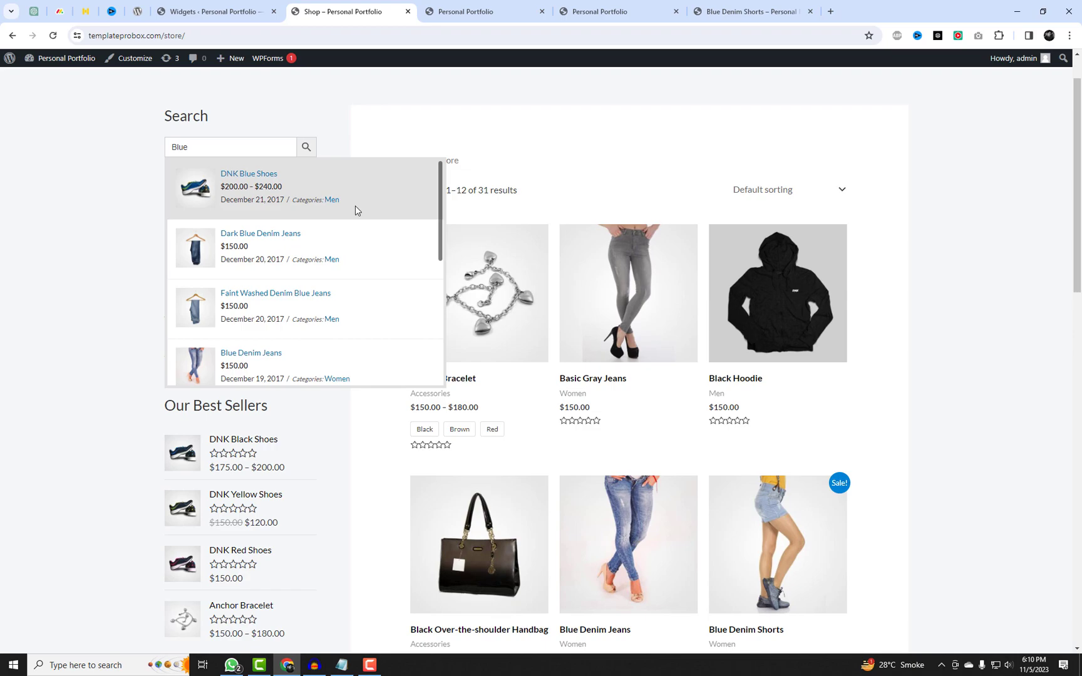
scroll(355, 207, "down", 1)
scroll(355, 206, "down", 2)
scroll(357, 208, "down", 1)
scroll(356, 207, "down", 1)
scroll(355, 207, "down", 1)
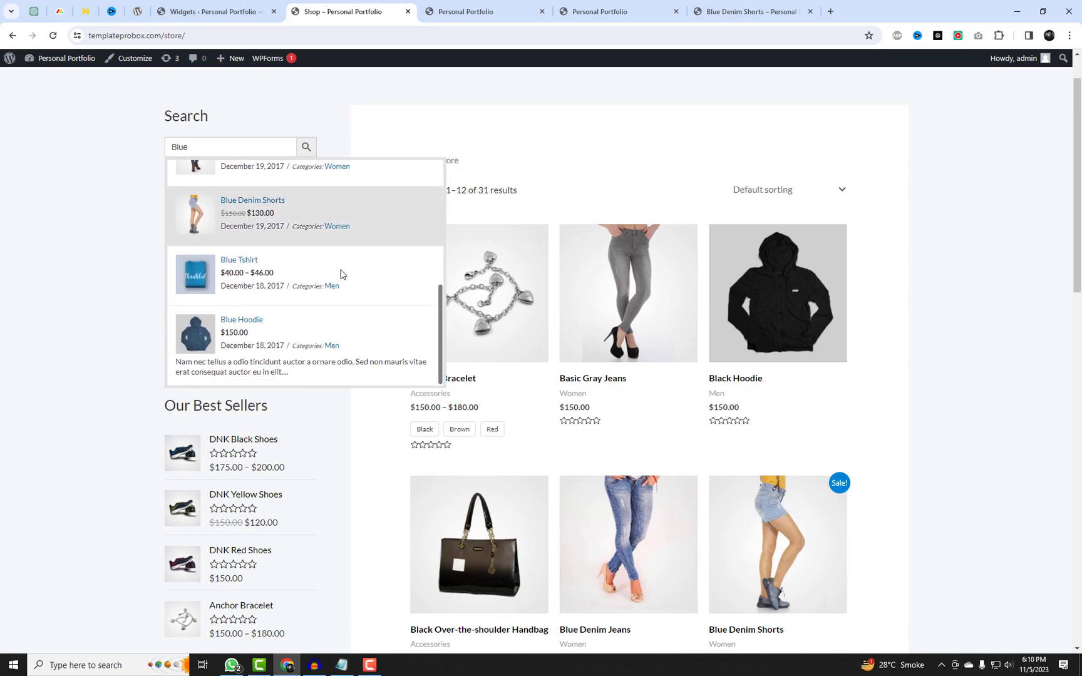